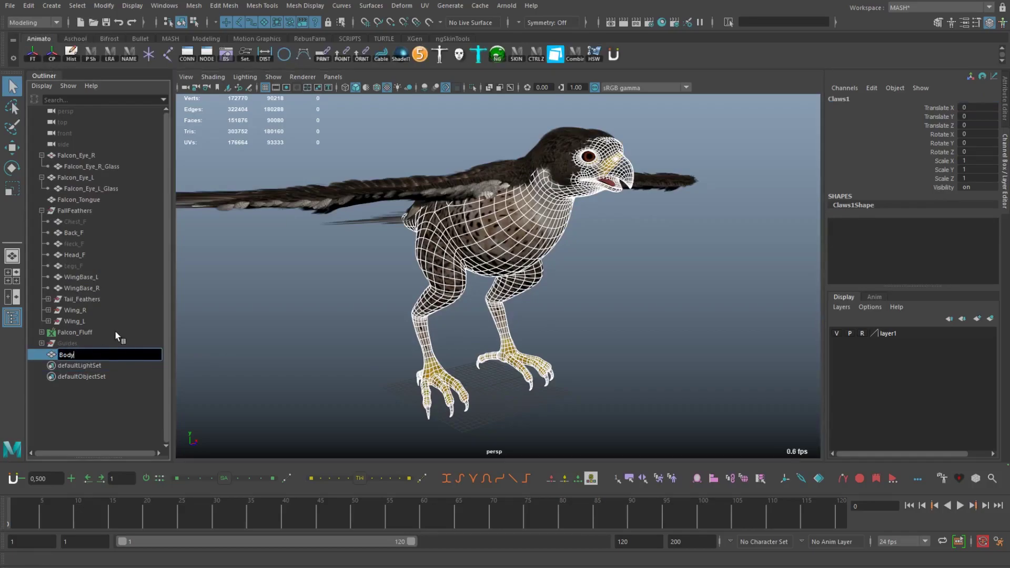
- Examine the wing, tail, head and back feather meshes from several sides
left_click_drag(332, 212, 474, 200, "alt")
left_click(82, 277)
left_click(75, 321, "shift")
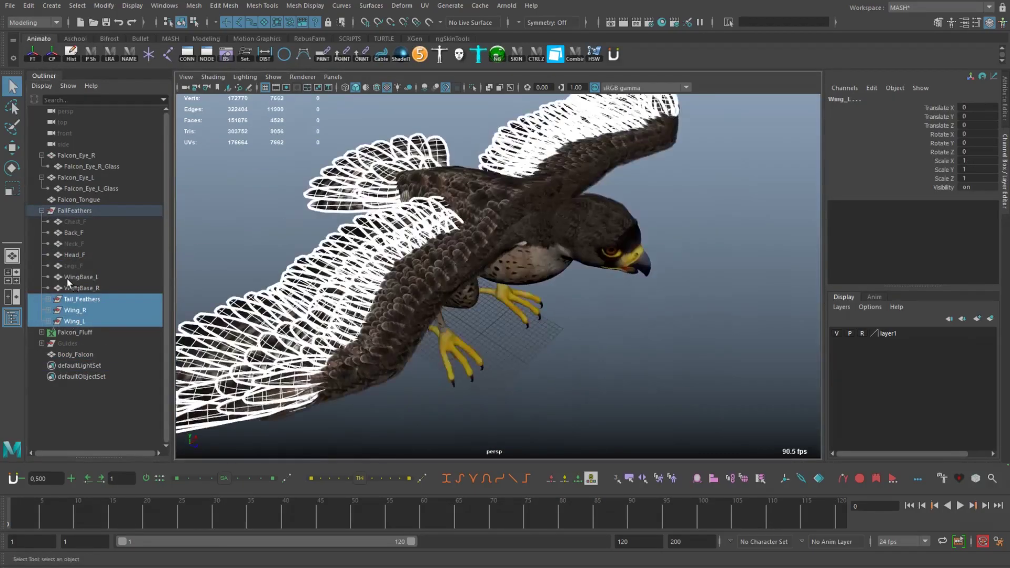
left_click(75, 255, "ctrl")
left_click(71, 233, "ctrl")
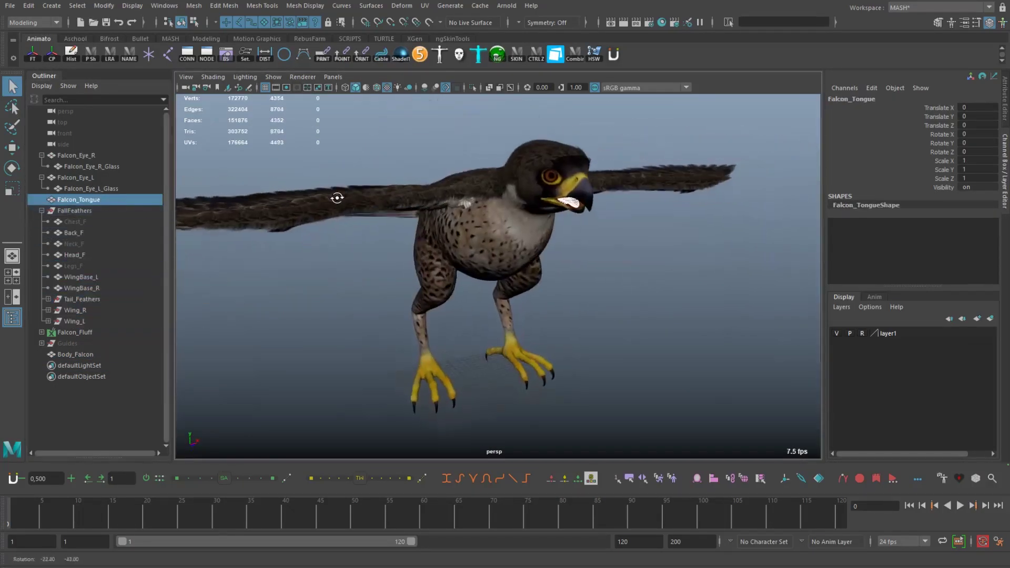
- Combine the tongue with the body mesh, and group the result with both eyes under a group named geo
left_click(98, 177)
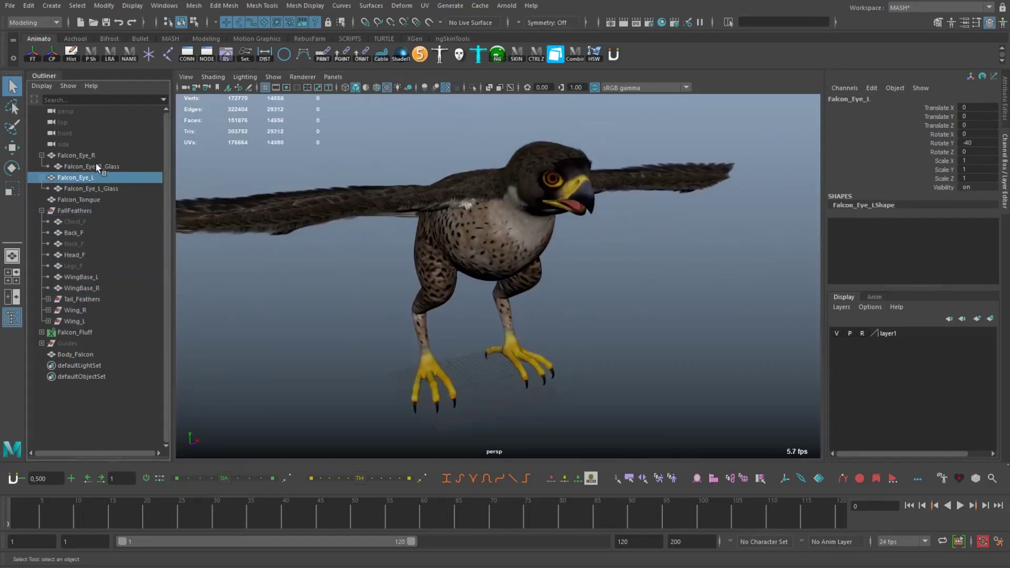
left_click(497, 240)
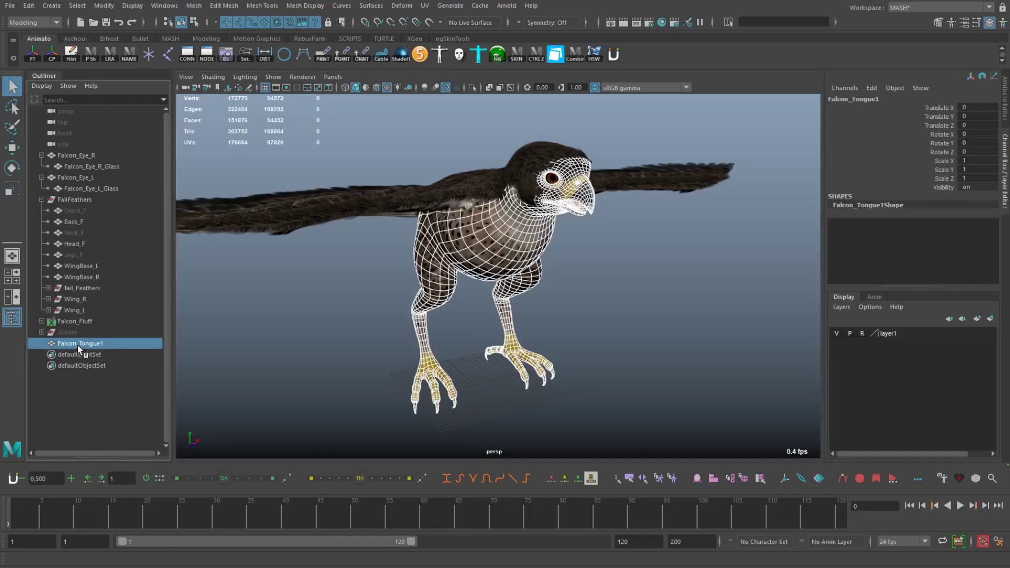
left_click(75, 178, "ctrl")
left_click(65, 343, "ctrl")
key("ctrl+g")
double_click(74, 300)
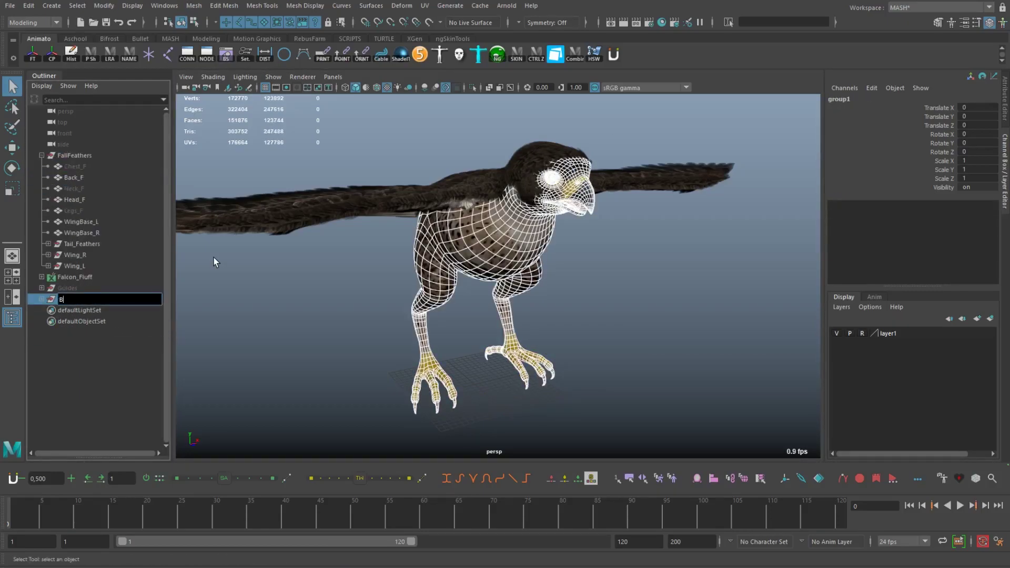
type("Bo")
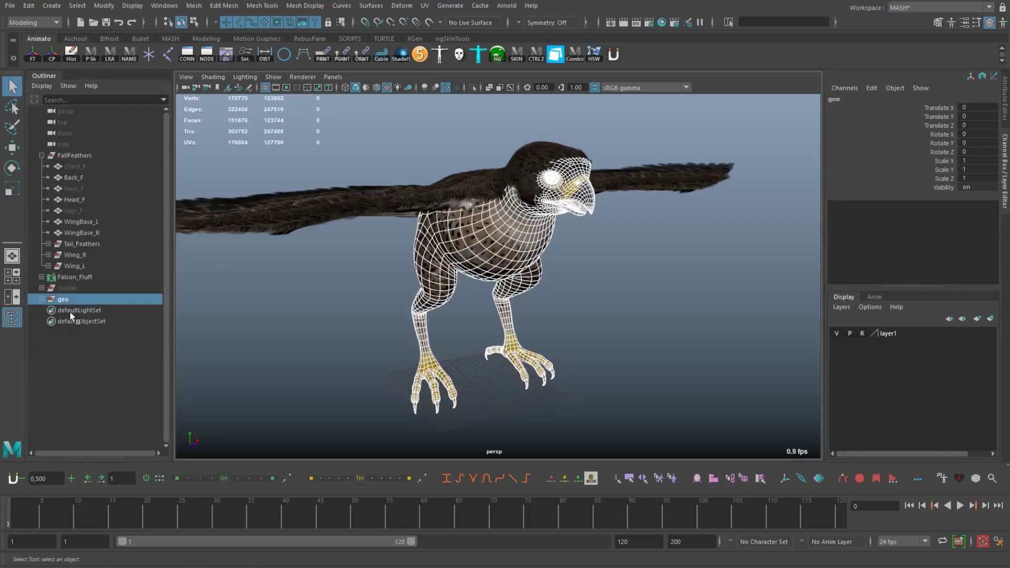
- Combine the visible wing, tail, head and back feathers into one mesh named Feathers inside the geo group
left_click(41, 299)
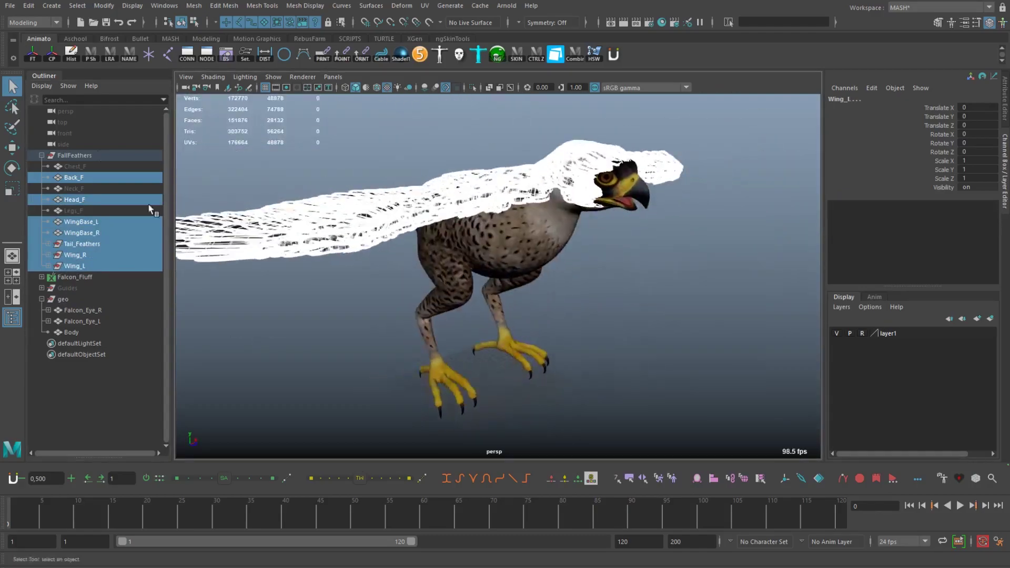
left_click(239, 57)
left_click_drag(474, 264, 526, 221, "alt")
type("Feathers")
key("Return")
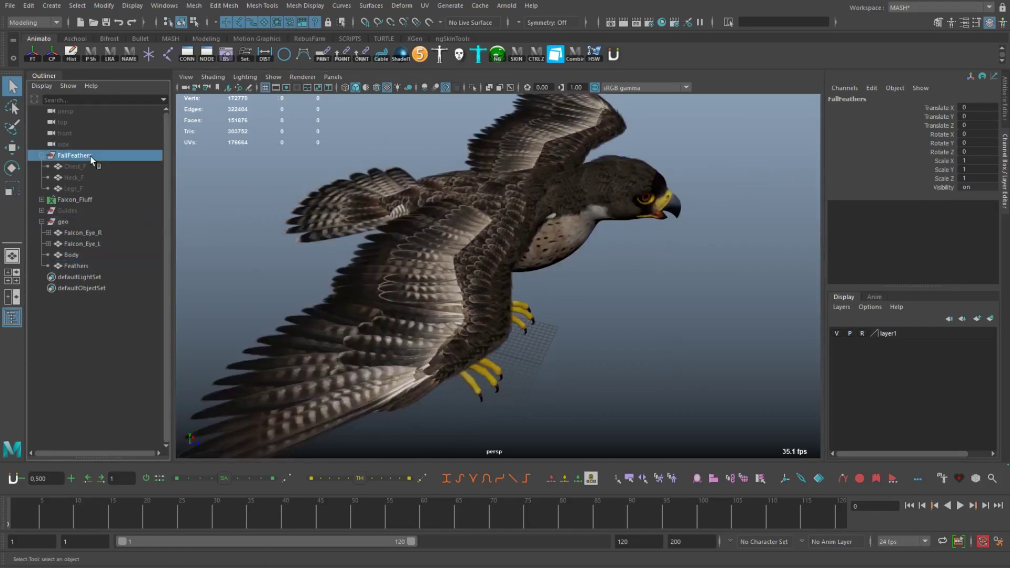
- Delete the leftover FallFeathers group and save the model scene
left_click(78, 175)
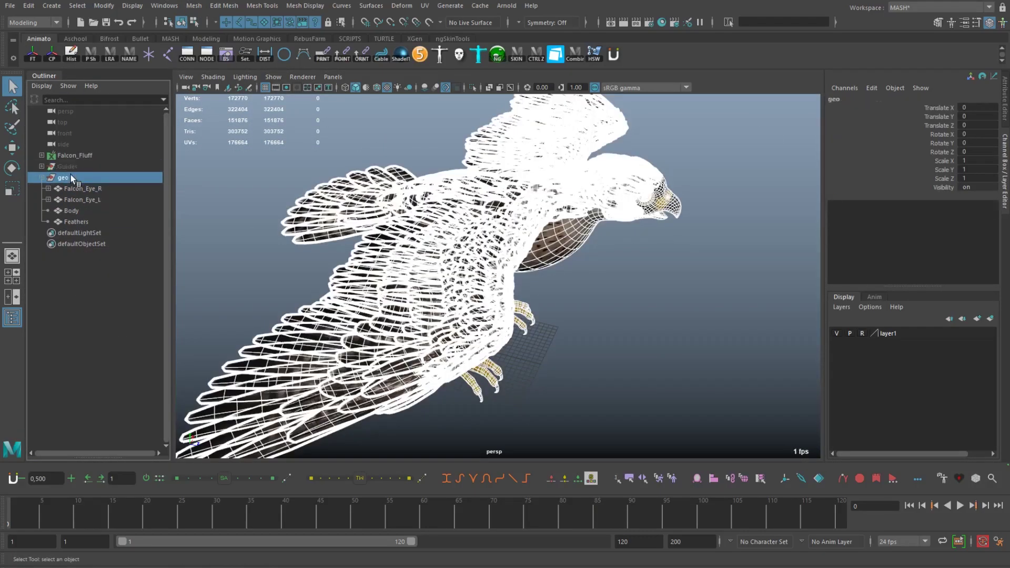
key("ctrl+s")
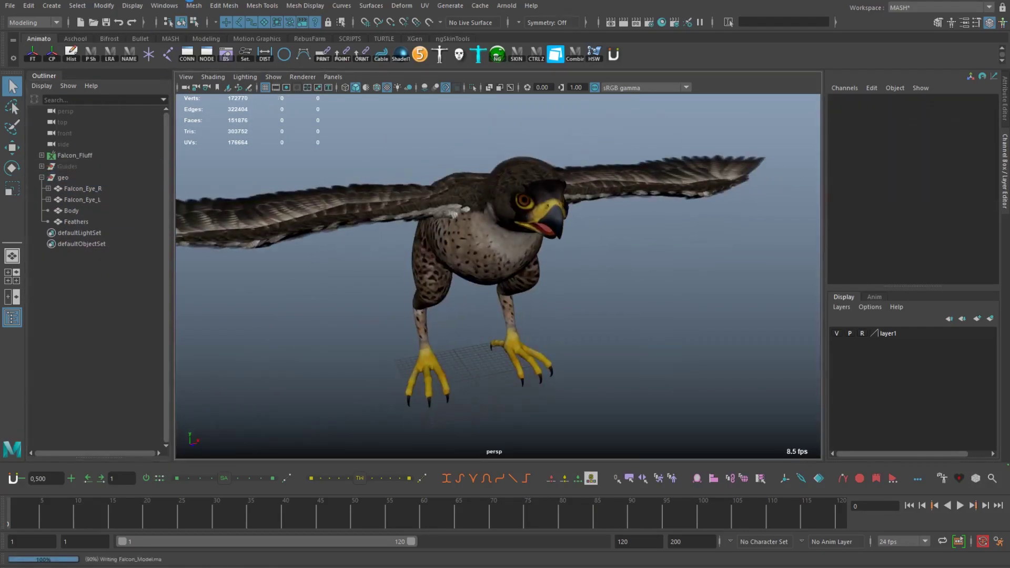
- Inspect the eye, eye glass, body and feather meshes inside the geo group
left_click(82, 188)
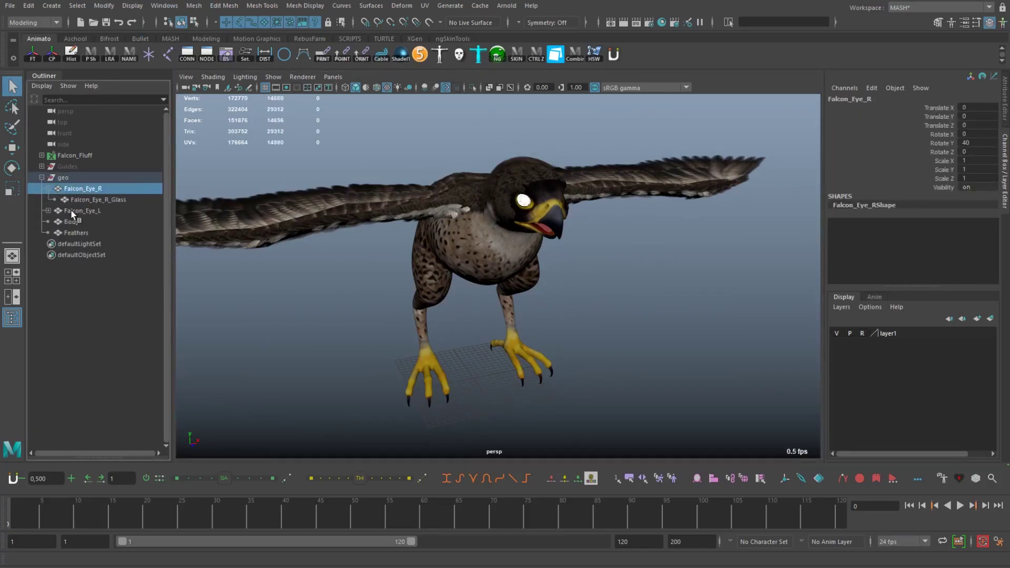
key("f")
left_click(48, 210)
left_click(71, 232)
key("f")
mouse_move(474, 311)
left_mouse_down("alt")
mouse_move(451, 312)
mouse_move(489, 311)
left_mouse_up("alt")
left_click(83, 189)
left_click(76, 244, "shift")
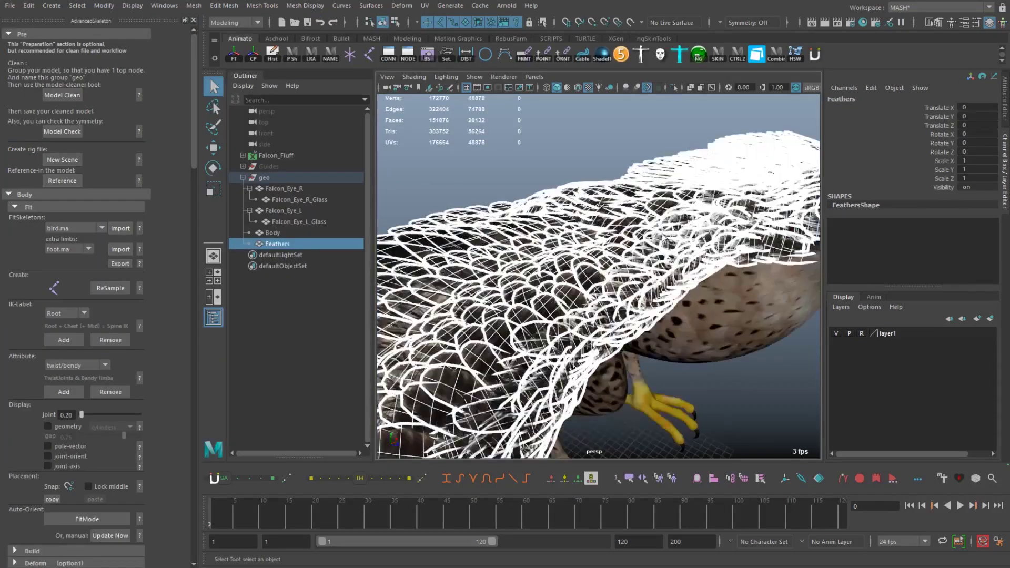
- Set the Feathers mesh's local rotate and scale pivots to 0 on all axes
key("ctrl+a")
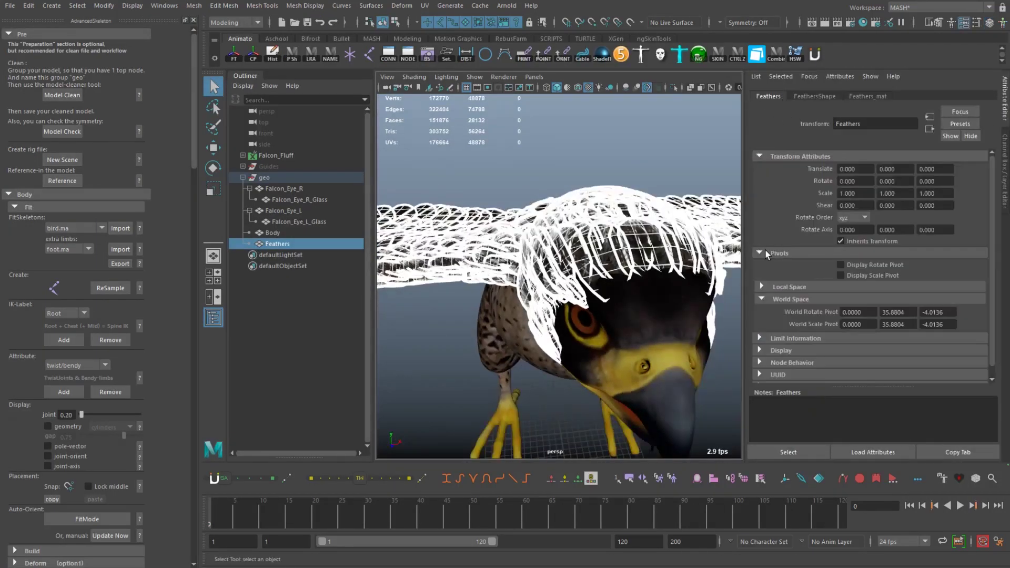
left_click(822, 289)
key("Return")
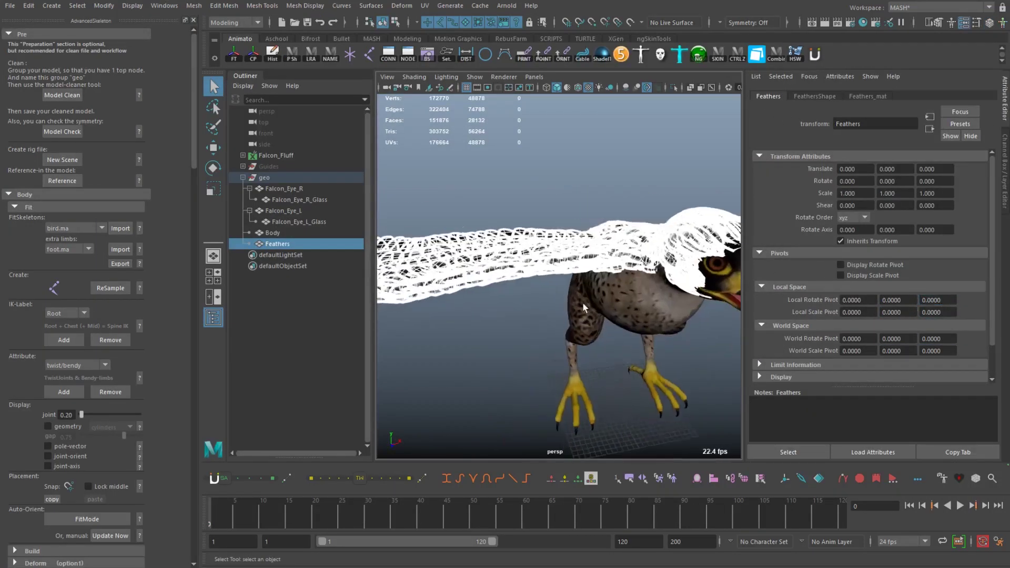
- Set the local rotate and scale pivots of both eyes and their glass meshes to 0, and check Body and Feathers
left_click(273, 233)
left_click(284, 189)
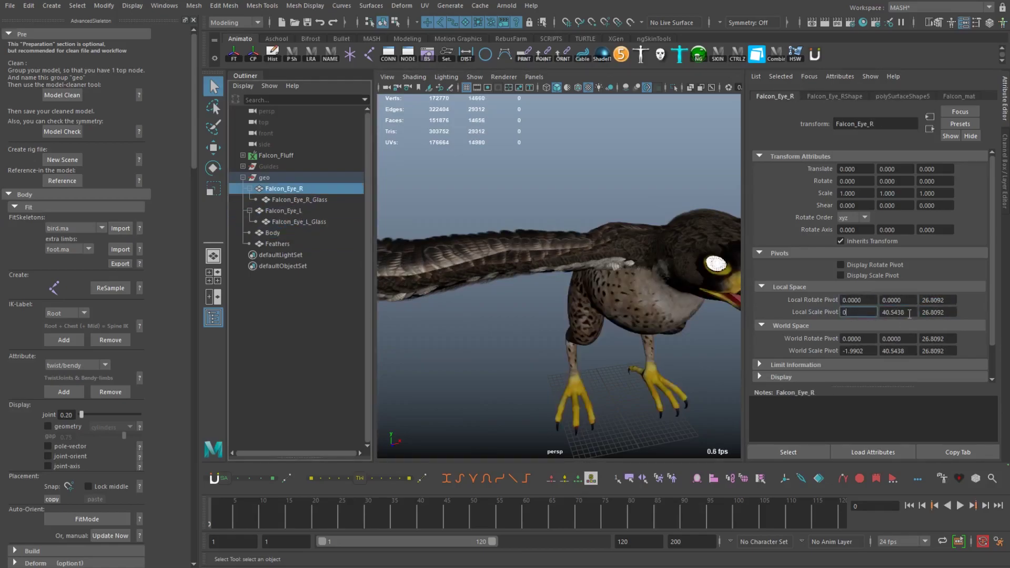
left_click(303, 200)
key("Return")
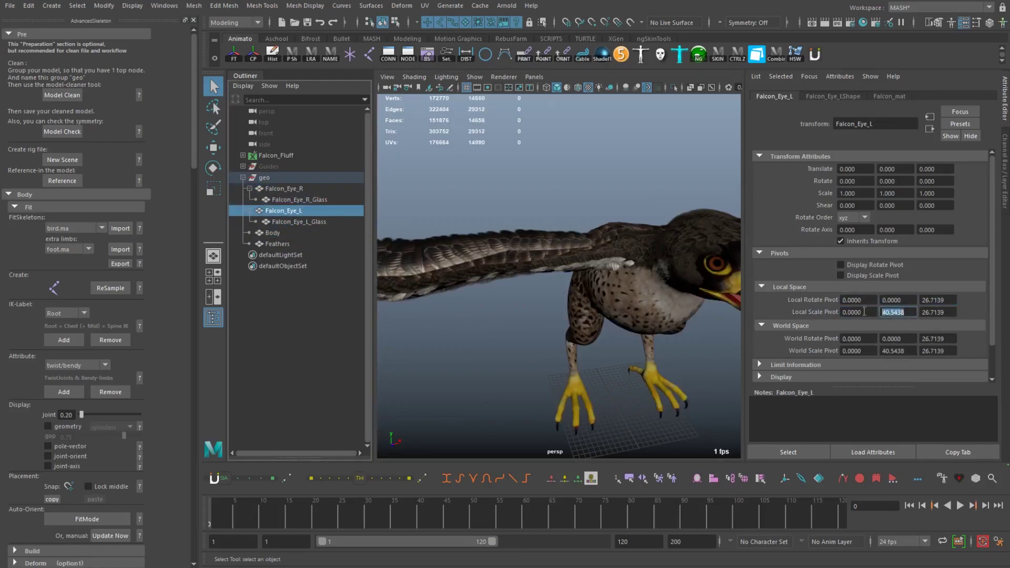
left_click(287, 222)
key("Return")
left_click(278, 244)
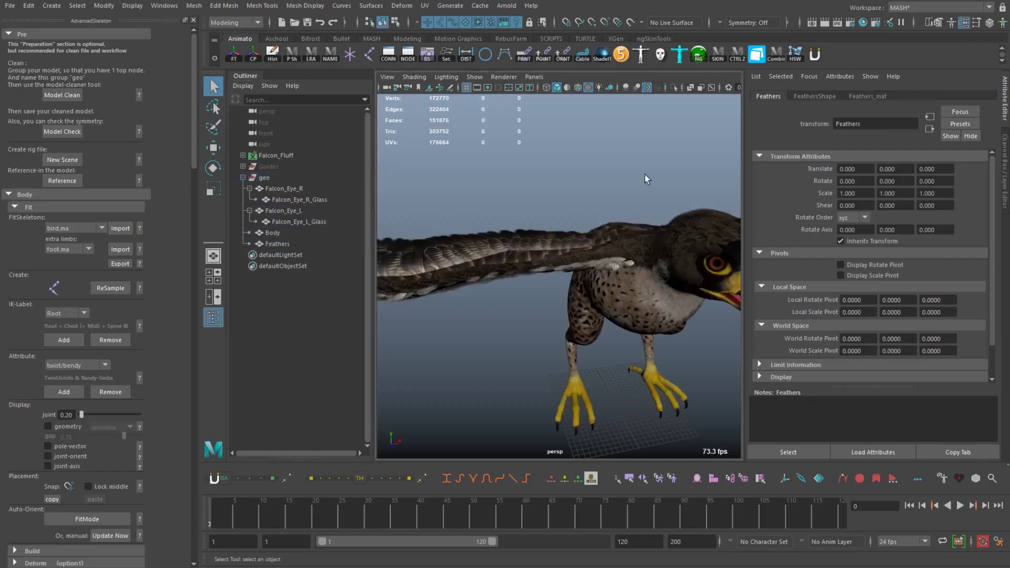
- Check the Body mesh and start a new rig scene with Falcon_Model.ma brought in as a reference
left_click(642, 179)
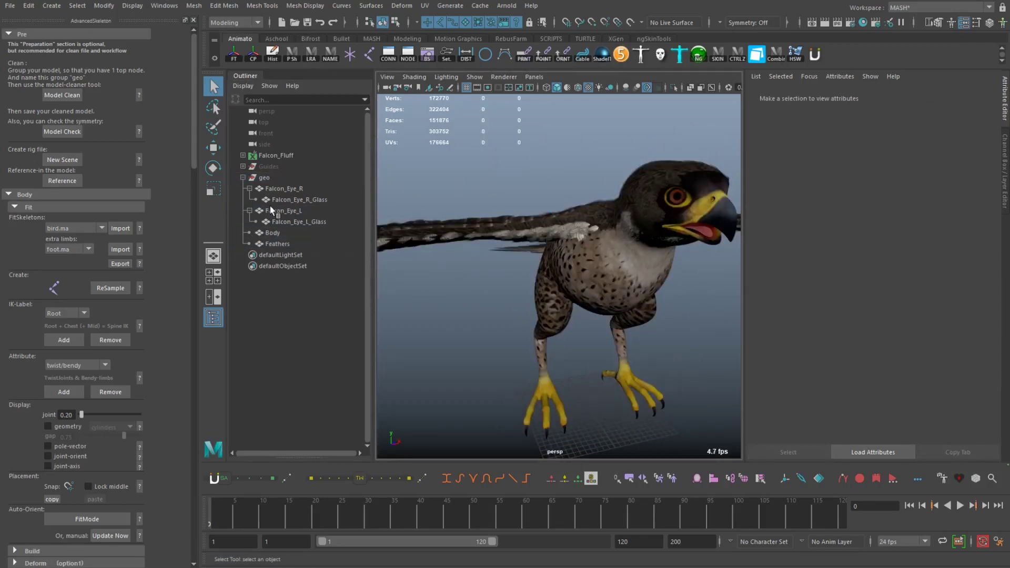
left_click(273, 233)
left_click(450, 184)
left_click(273, 233)
left_click(450, 184)
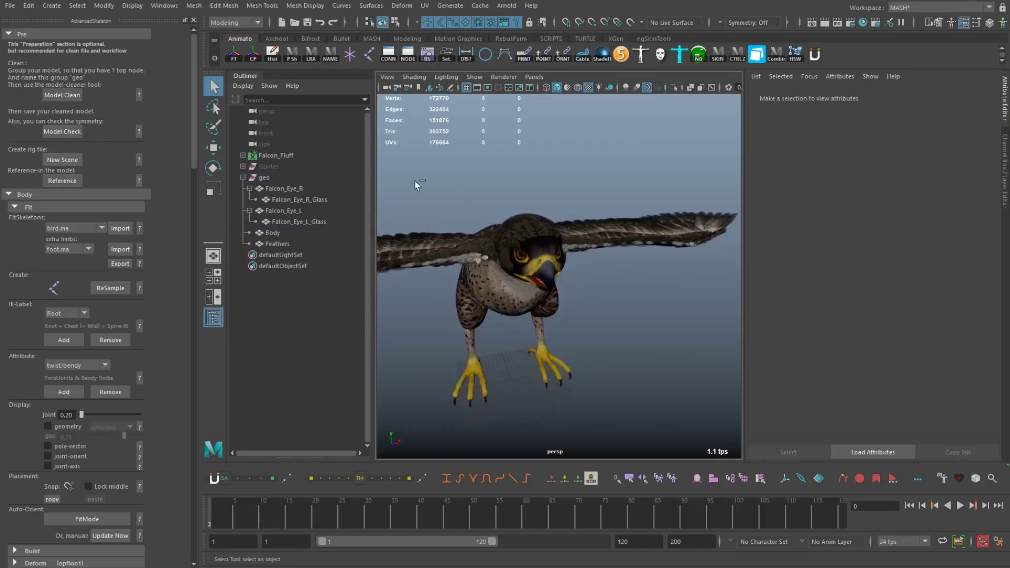
key("ctrl+n")
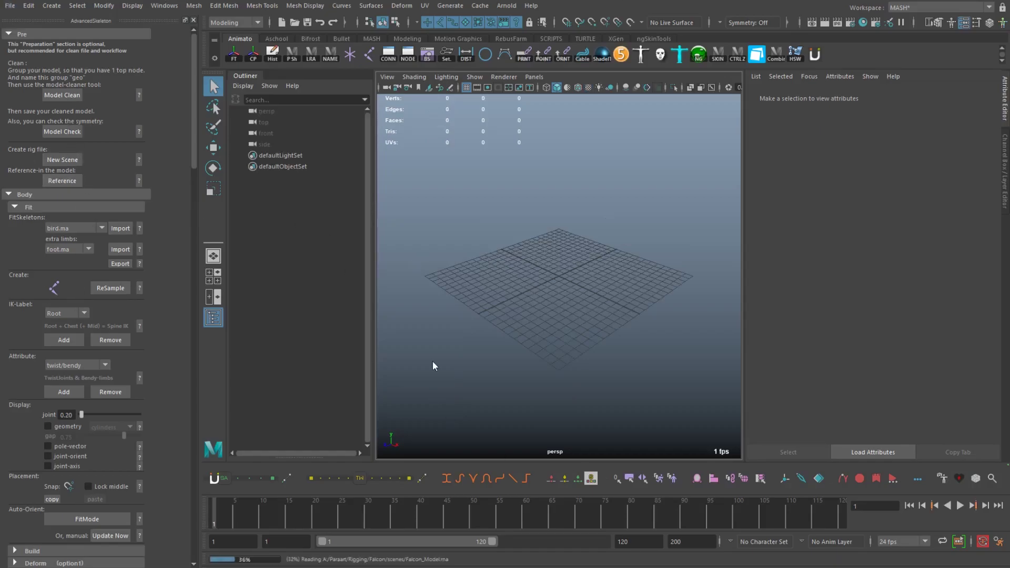
- Scale the bird FitSkeleton uniformly to about 20.36 to match the falcon model's size
key("f")
key("a")
key("r")
left_click_drag(505, 410, 514, 418)
key("f")
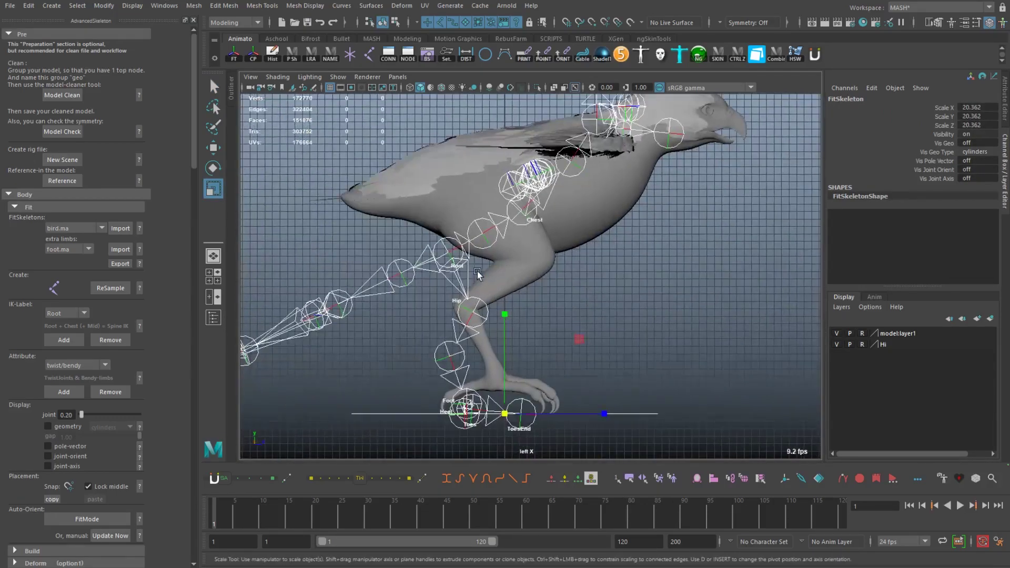
- Move the Root and chest joints into the falcon's torso in the side view
left_click(453, 251)
key("w")
left_click_drag(546, 226, 565, 305)
left_click(531, 243)
left_click_drag(645, 265, 608, 247)
- Move the Head joint down into the back of the falcon's skull in the side view
key("q")
left_click(620, 196)
key("w")
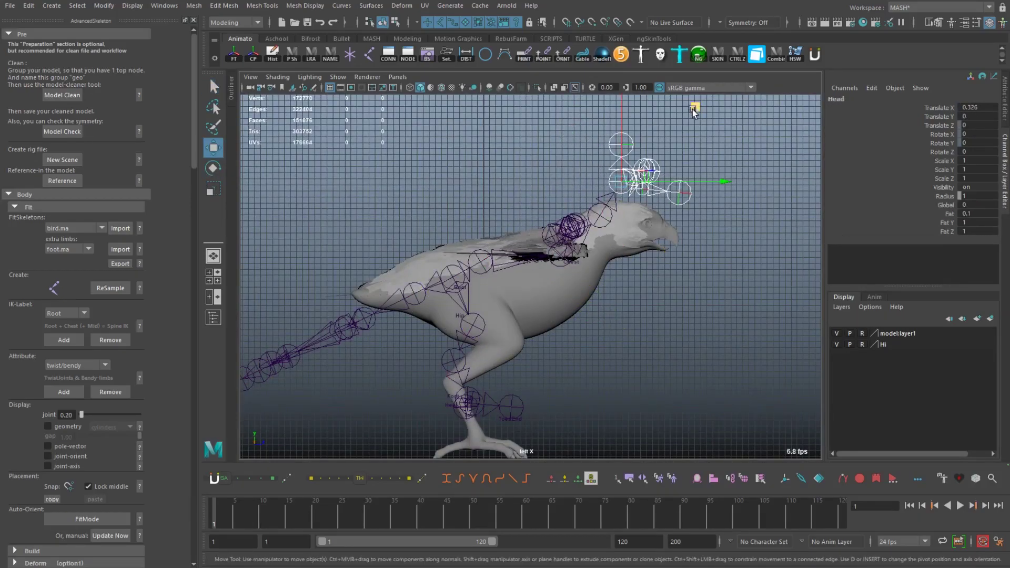
key("f")
left_click_drag(632, 208, 670, 248)
- Move the Eye joint onto the centre of the falcon's eyeball
left_click(678, 388)
key("q")
left_click(565, 167)
left_click(642, 244)
key("w")
key("f")
scroll(769, 316, "down", 3)
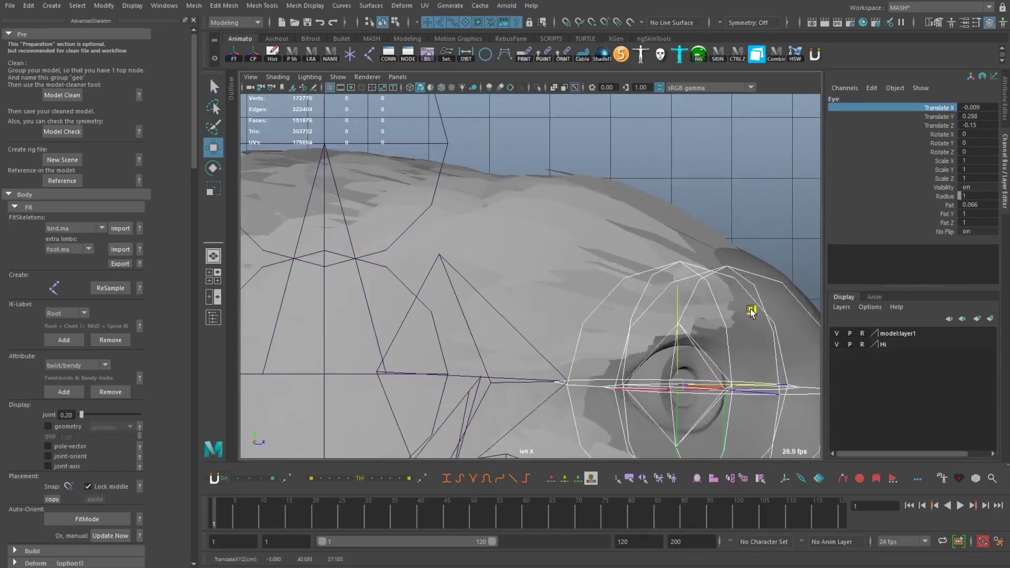
- Reposition the Spine1 joint along the falcon's back between Root and Chest
scroll(811, 147, "down", 3)
left_click(573, 281)
left_click_drag(574, 247, 575, 218)
scroll(575, 218, "down", 3)
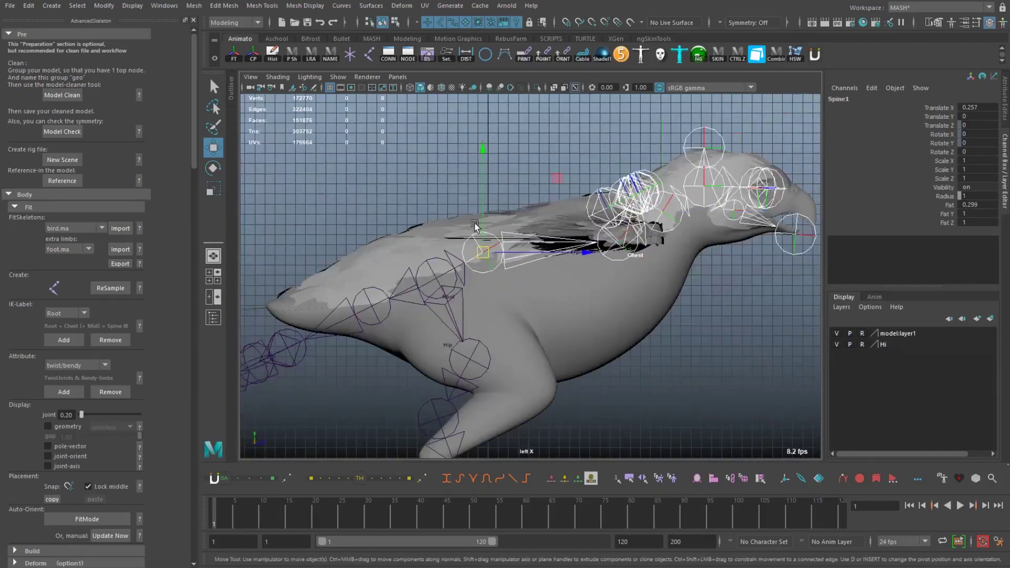
scroll(474, 263, "up", 4)
- Move the Tail1 joint into the rear of the falcon's body near the tail base
left_click(557, 221)
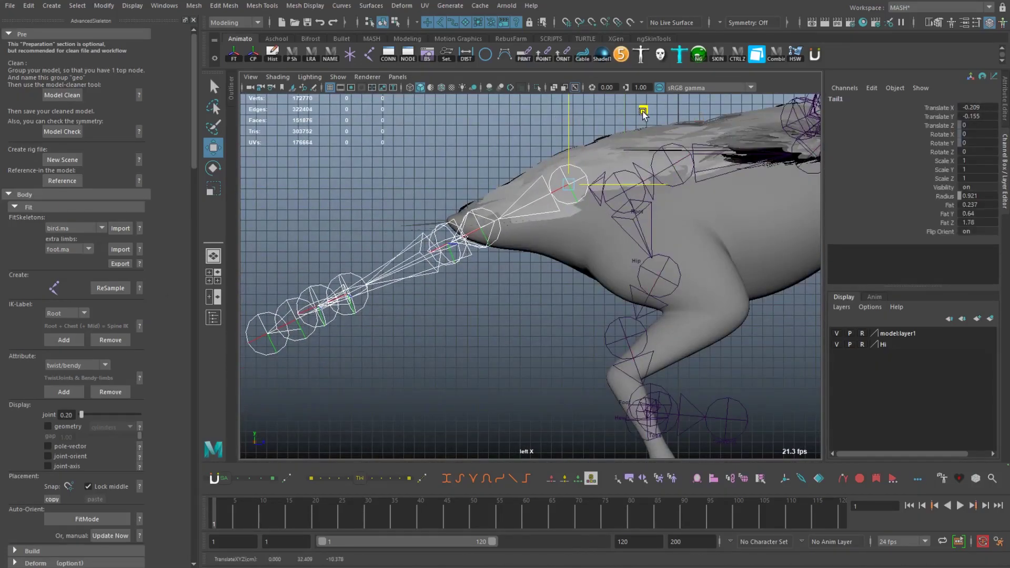
left_click_drag(561, 184, 646, 114, "alt")
scroll(497, 220, "down", 5)
scroll(497, 220, "up", 6)
- Refine the Spine1 joint's position so it sits closer to the Root, about 0.207 in X and 0.091 in Y
key("q")
left_click(486, 318)
scroll(473, 246, "down", 6)
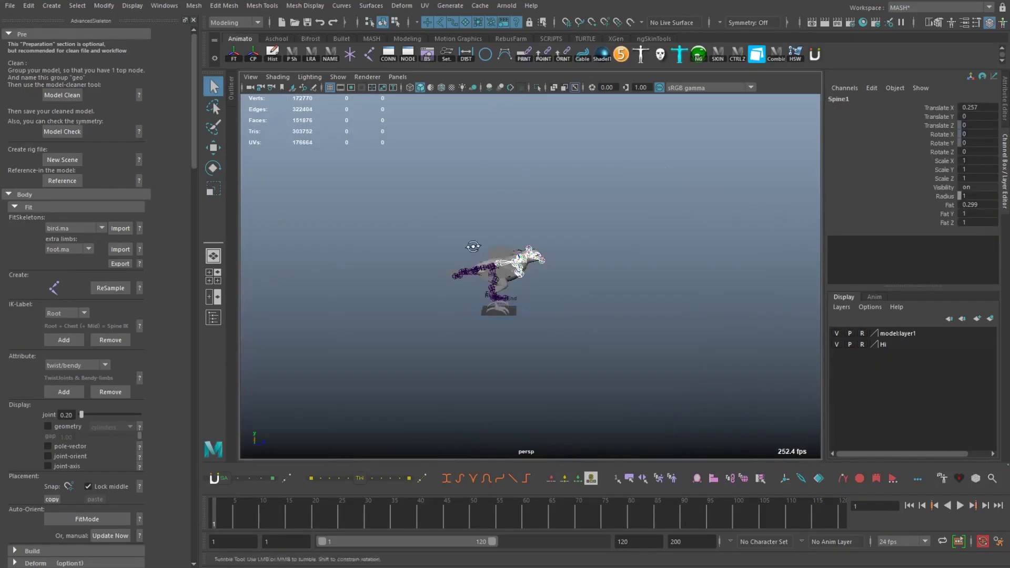
key("[")
key("f")
key("w")
left_click_drag(429, 226, 434, 211)
key("q")
middle_click_drag(679, 252, 614, 276, "alt")
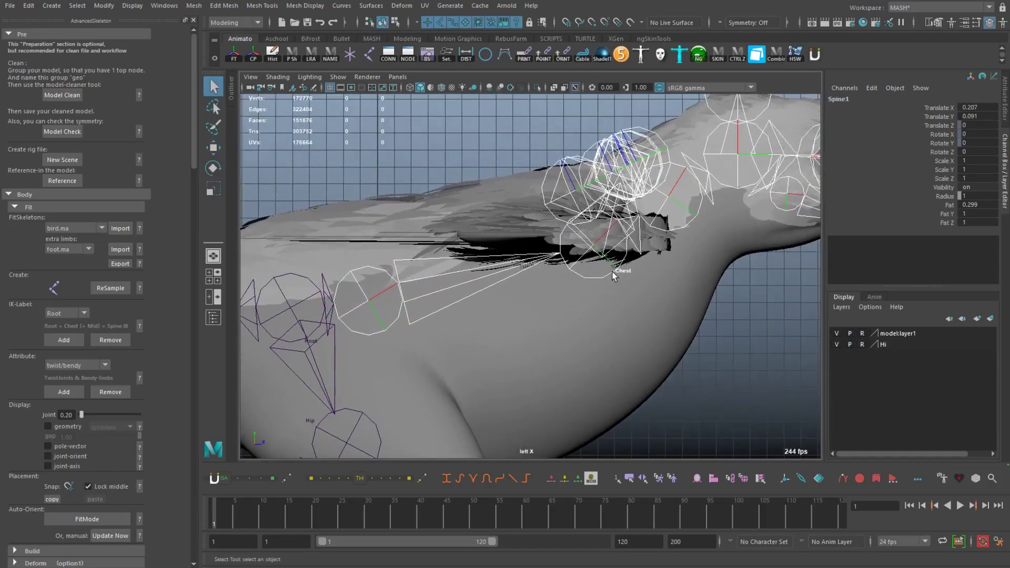
- Adjust the joint in the chest and neck-base area inside the falcon's upper torso
scroll(614, 276, "down", 5)
scroll(615, 159, "up", 8)
left_click(653, 223)
key("w")
left_click_drag(682, 227, 696, 232)
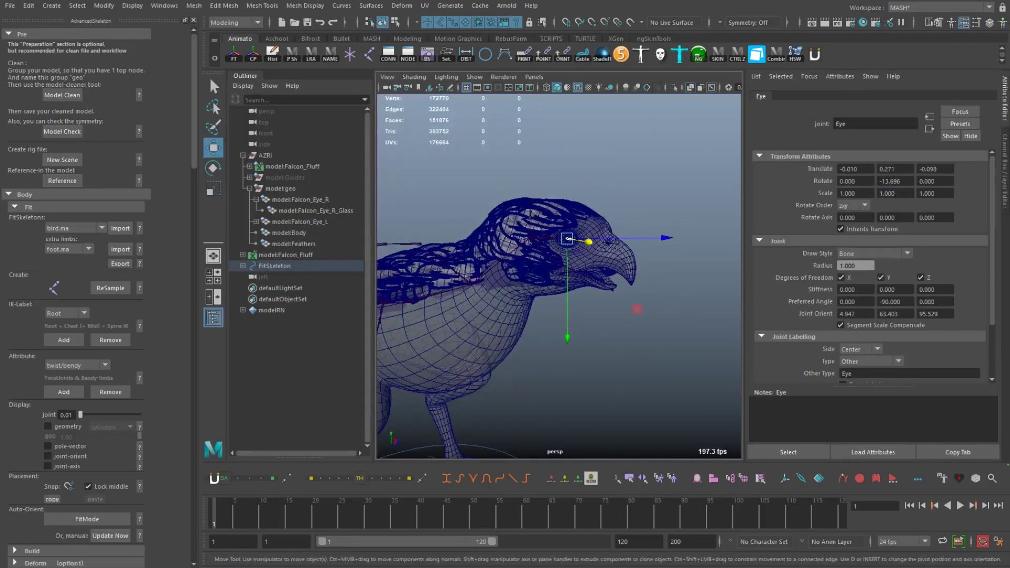
- Check the eye joint in perspective and move the Scapula joint to the falcon's shoulder
key("f")
left_click_drag(527, 263, 570, 105, "alt")
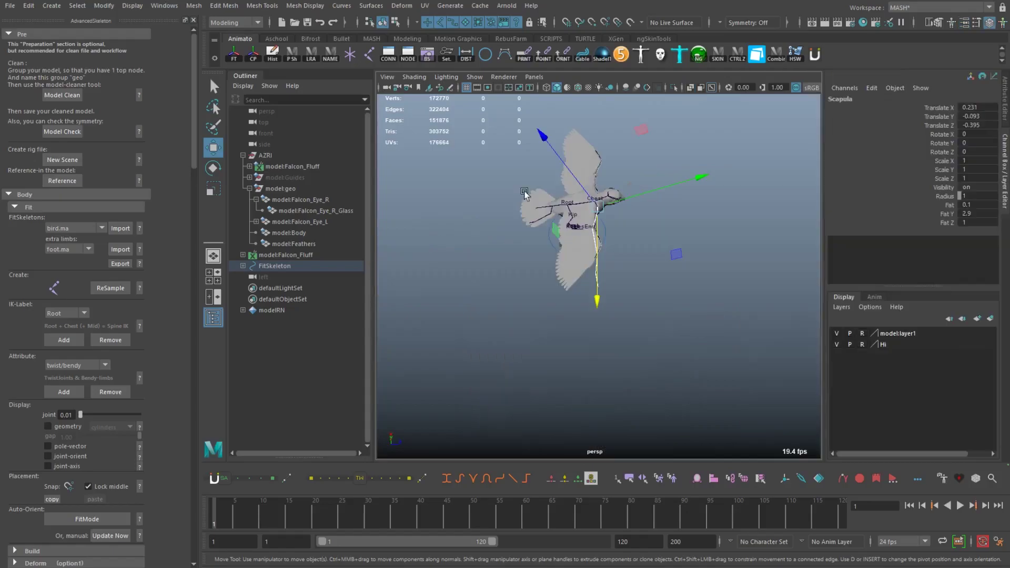
left_click_drag(473, 237, 770, 150, "alt")
left_click_drag(677, 202, 608, 308, "alt")
left_click(600, 298)
left_click_drag(668, 293, 411, 176, "alt")
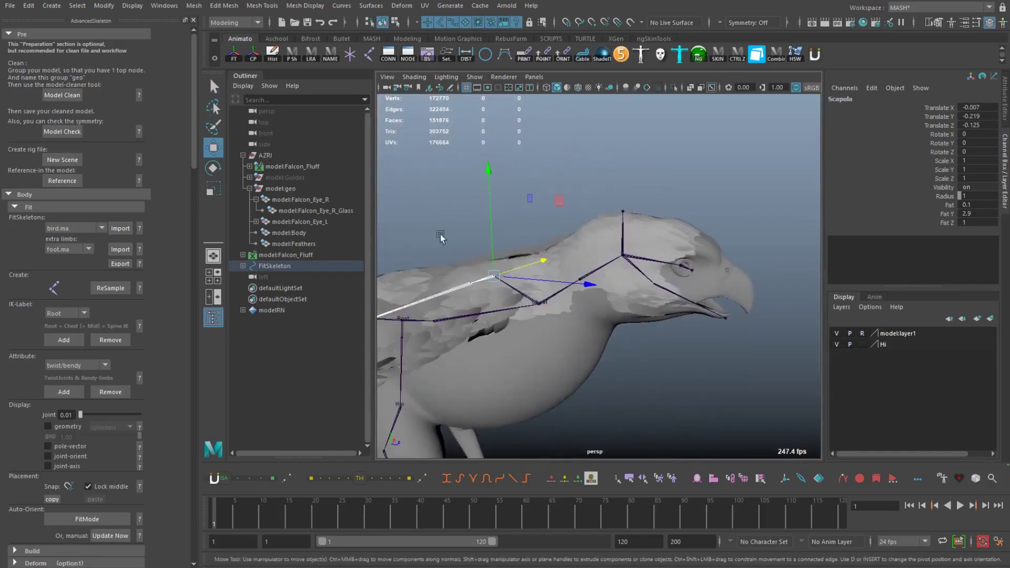
- Isolate the body mesh with the skeleton and move the upper wing joints inside the wing arm
key("f")
key("ctrl+1")
left_click_drag(624, 354, 669, 311, "alt")
key("Down")
key("f")
key("Down")
key("Down")
key("f")
left_click_drag(608, 330, 705, 342)
- Align the middle wing joints with the bends of the wing arm in the isolated view
key("q")
left_click(711, 337)
key("w")
key("Down")
key("q")
left_click_drag(647, 284, 559, 276, "alt")
left_click(559, 276)
key("w")
left_click_drag(555, 221, 550, 253, "alt")
key("Up")
left_click_drag(548, 316, 571, 413, "alt")
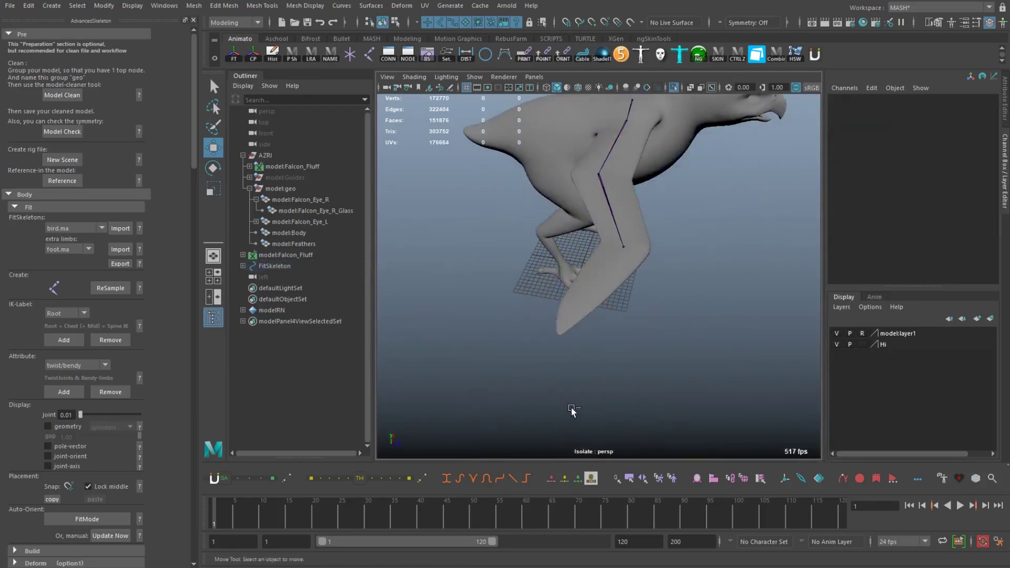
- Place the IndexFinger1 joint near the tip of the wing arm and leave the isolated view
key("Down")
key("Down")
key("f")
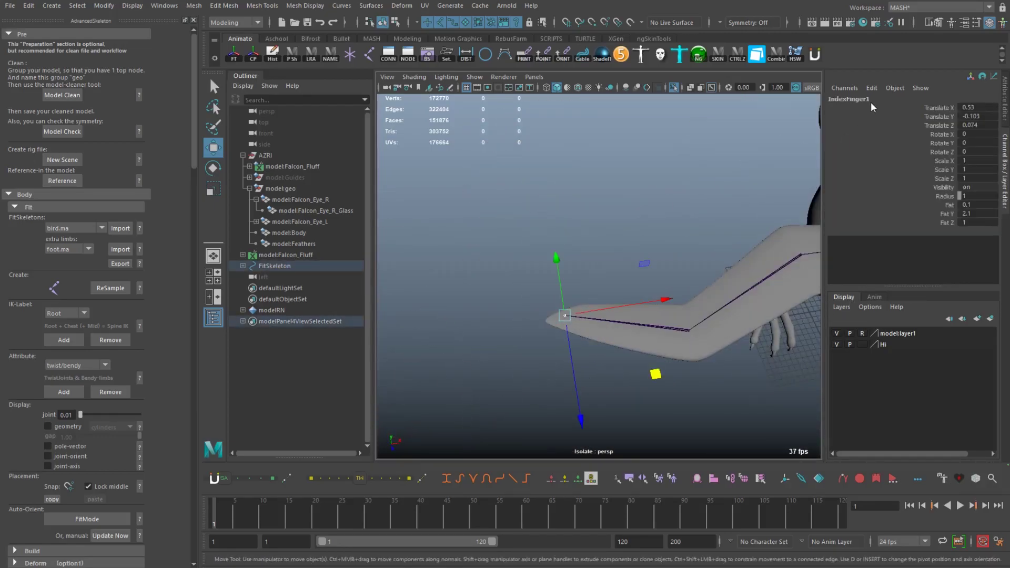
key("ctrl+1")
scroll(489, 293, "up", 5)
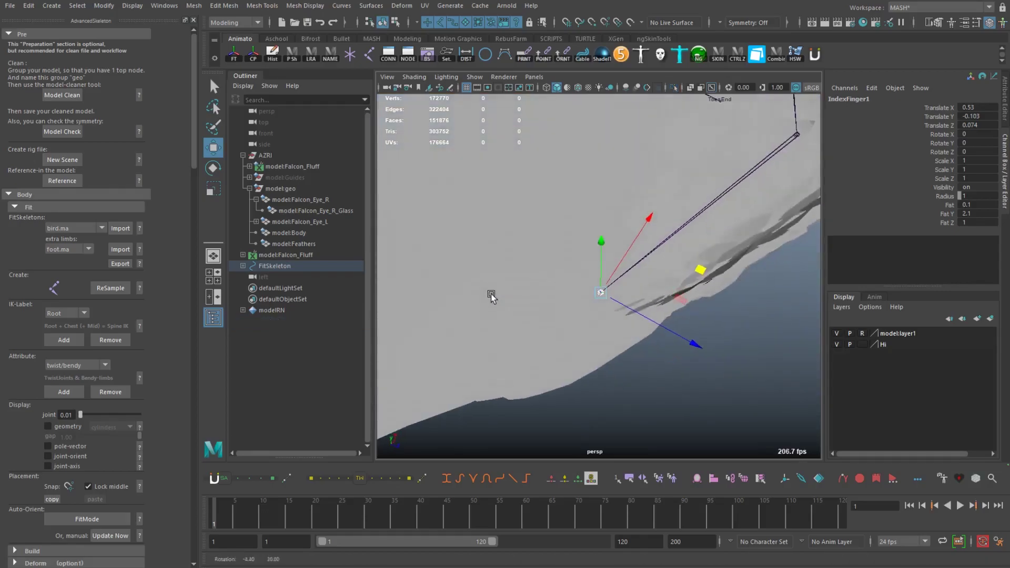
- Select the leg joints and move the Knee and Ankle joints to the bends of the falcon's leg in the side view
left_click(596, 253)
scroll(596, 253, "down", 5)
left_click(631, 265)
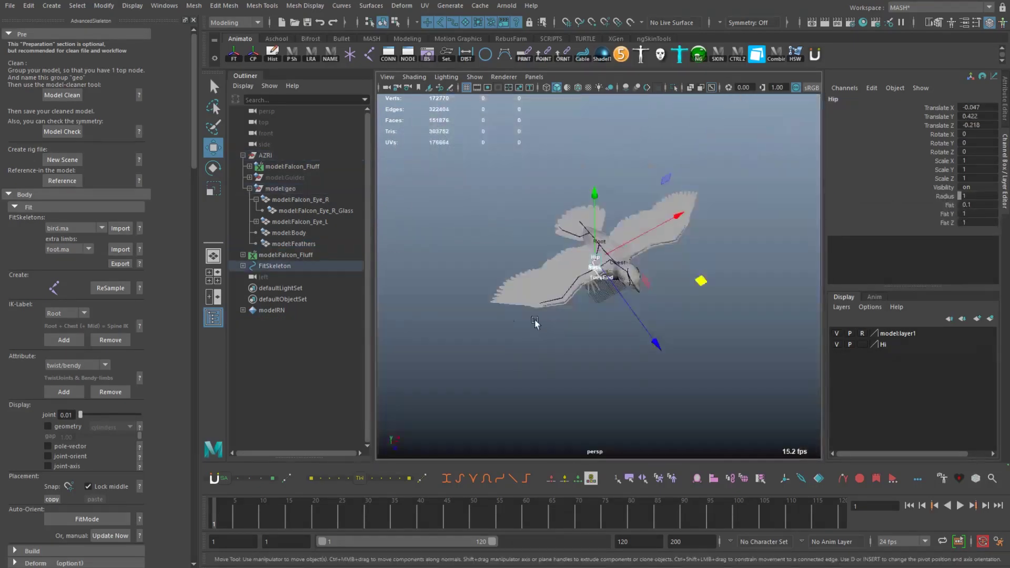
key("f")
scroll(632, 265, "down", 2)
middle_click_drag(632, 264, 569, 202)
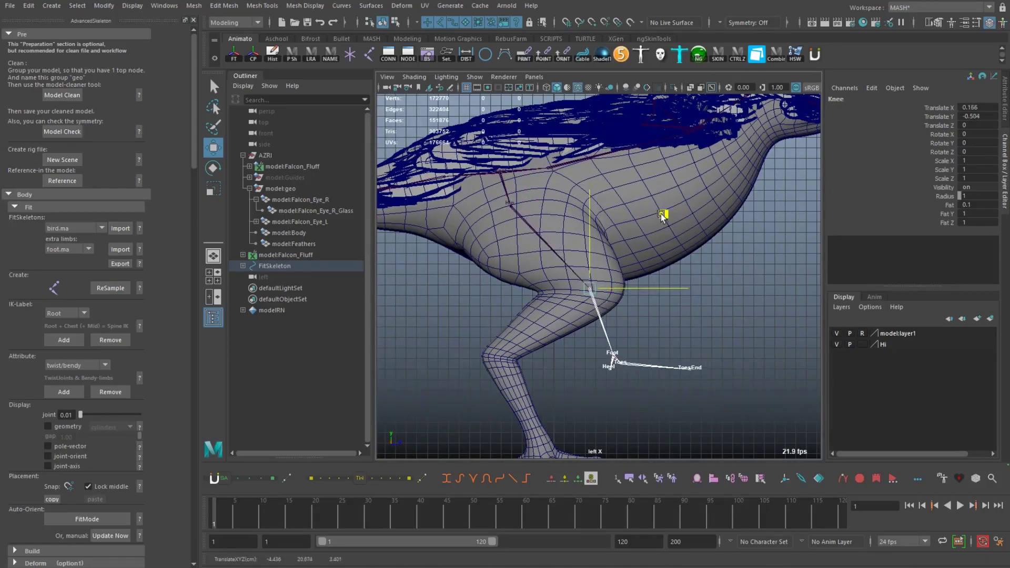
key("Down")
middle_click_drag(666, 218, 567, 250)
- Place the heel and toe joints inside the falcon's foot in the side view
key("Down")
key("f")
scroll(634, 158, "down", 3)
middle_click_drag(652, 273, 638, 295)
key("Up")
key("Up")
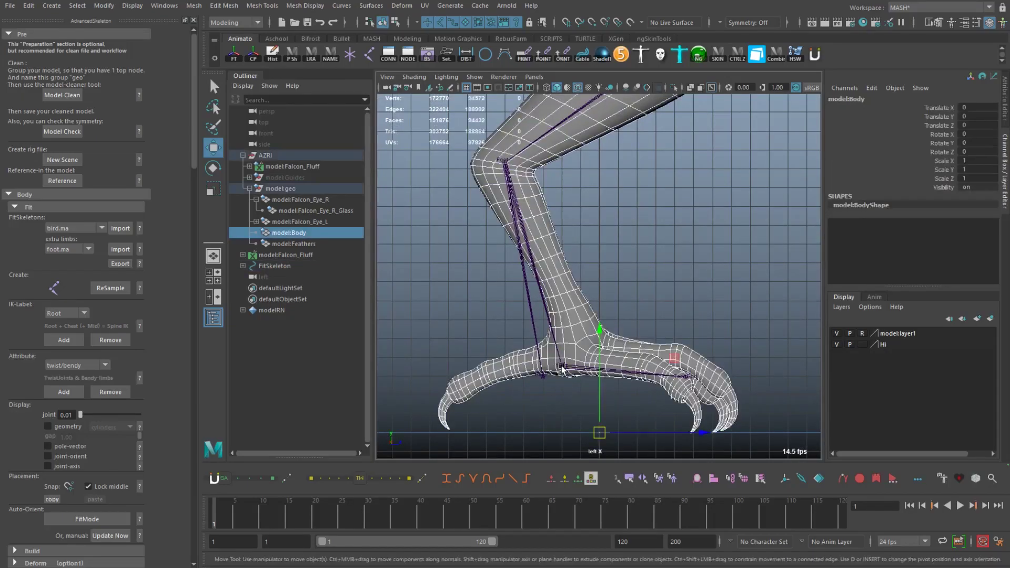
- Check the leg chain against the body mesh and position the Hip joint in the upper thigh
key("f")
key("Up")
scroll(713, 181, "down", 2)
scroll(603, 160, "up", 2)
scroll(622, 142, "down", 5)
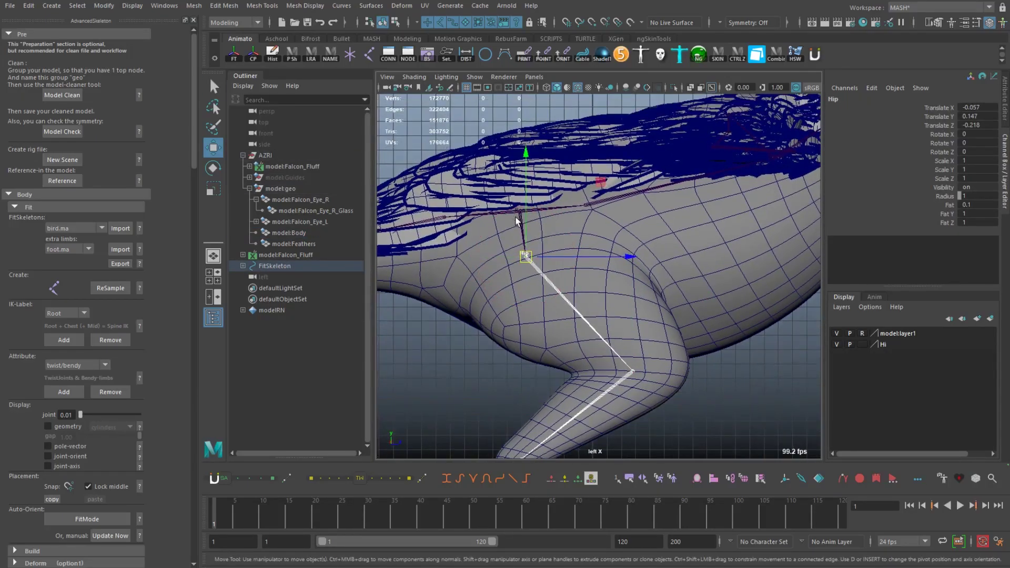
scroll(501, 254, "up", 5)
key("q")
left_click(501, 254)
left_click_drag(511, 241, 623, 371, "alt")
- Align the leg chain from the Hip joint down with the center of the falcon's leg in the front view
left_click(618, 178)
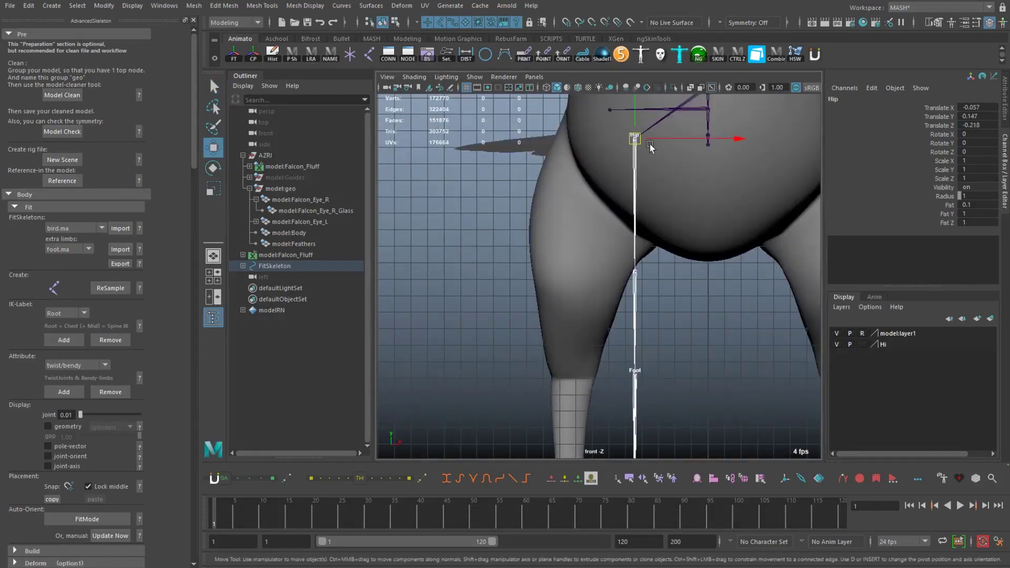
scroll(632, 153, "down", 5)
left_click(564, 266)
left_click_drag(564, 265, 548, 259)
left_click_drag(607, 176, 581, 267, "alt")
left_click_drag(556, 340, 566, 302, "alt")
- Move the ToesEnd joint to the end of the front toes in the side view
left_click(577, 270)
left_click(577, 270)
key("q")
middle_click_drag(590, 300, 594, 269, "alt")
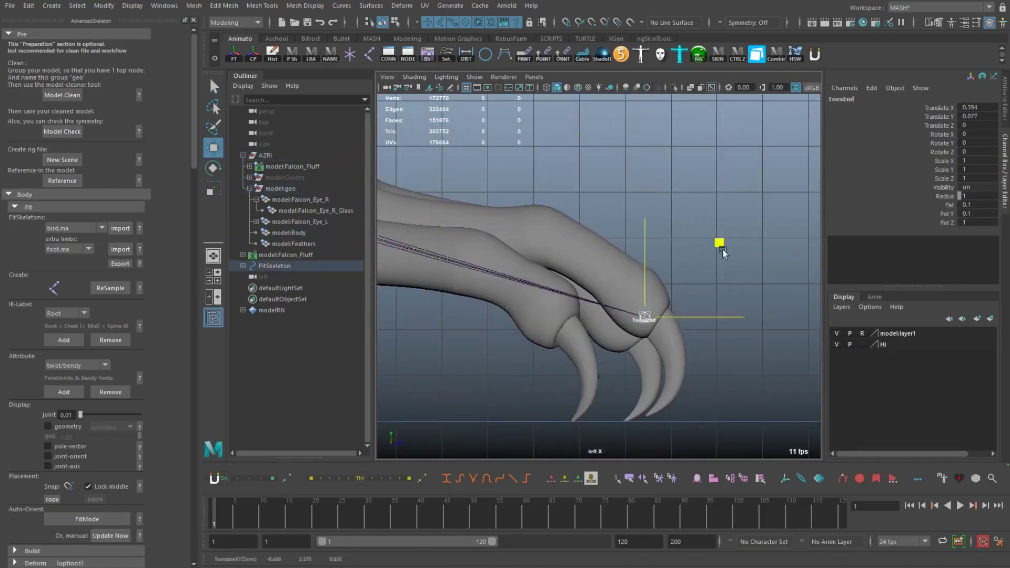
scroll(798, 218, "down", 5)
- Draw separate joint chains through a front toe and the back toe, with snapping to the projected center on
scroll(593, 210, "up", 3)
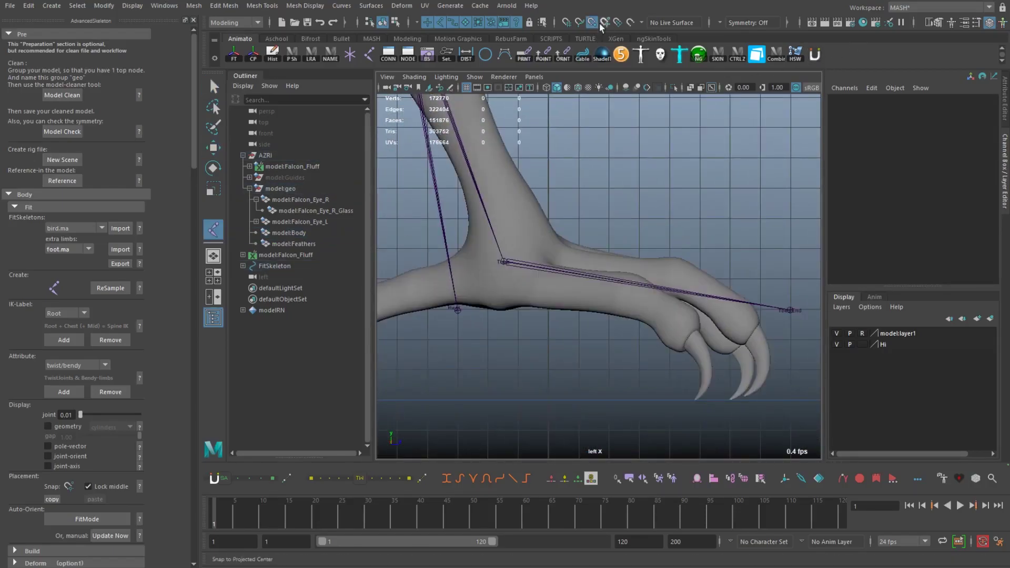
left_click(581, 286)
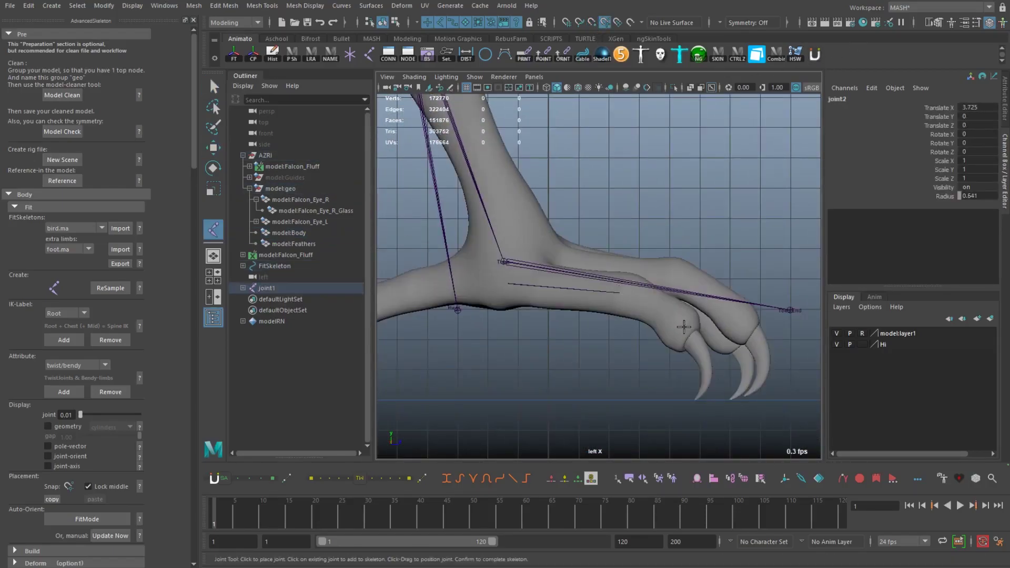
key("Return")
middle_click_drag(455, 286, 541, 275, "alt")
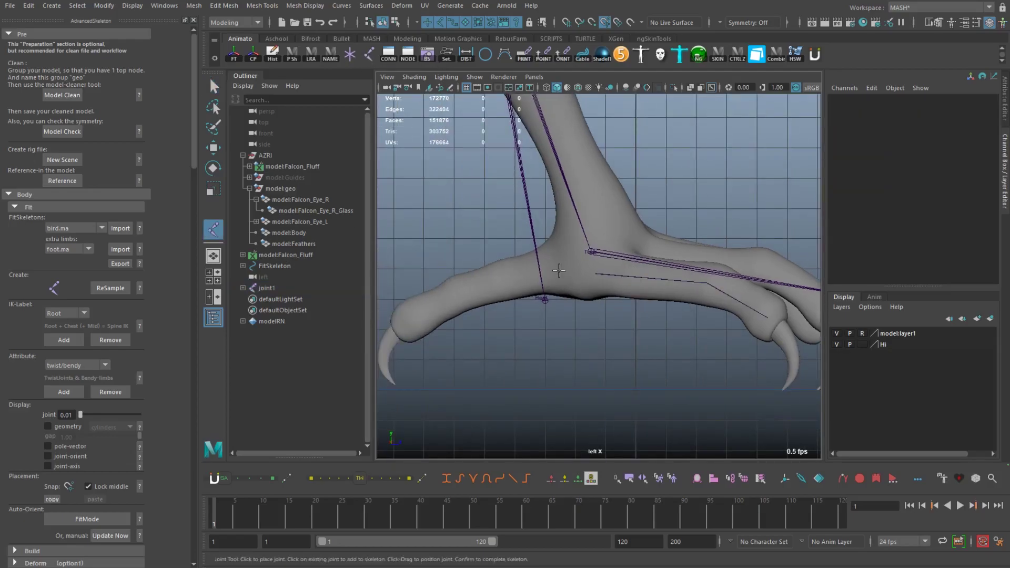
left_click(462, 289)
key("q")
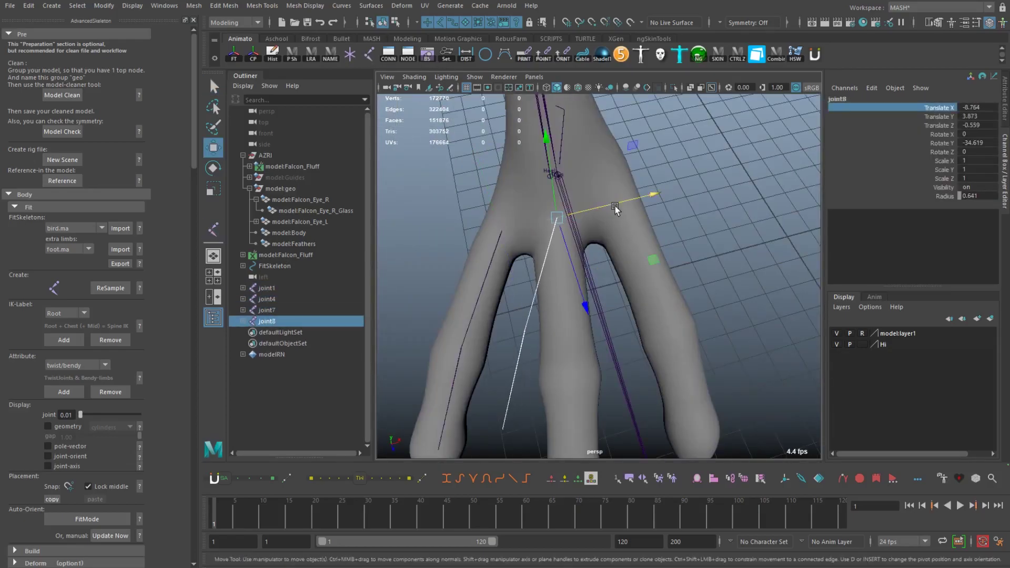
- Rotate and move the copied toe chains so that they run inside the remaining front toes
key("e")
left_click_drag(632, 263, 711, 281, "alt")
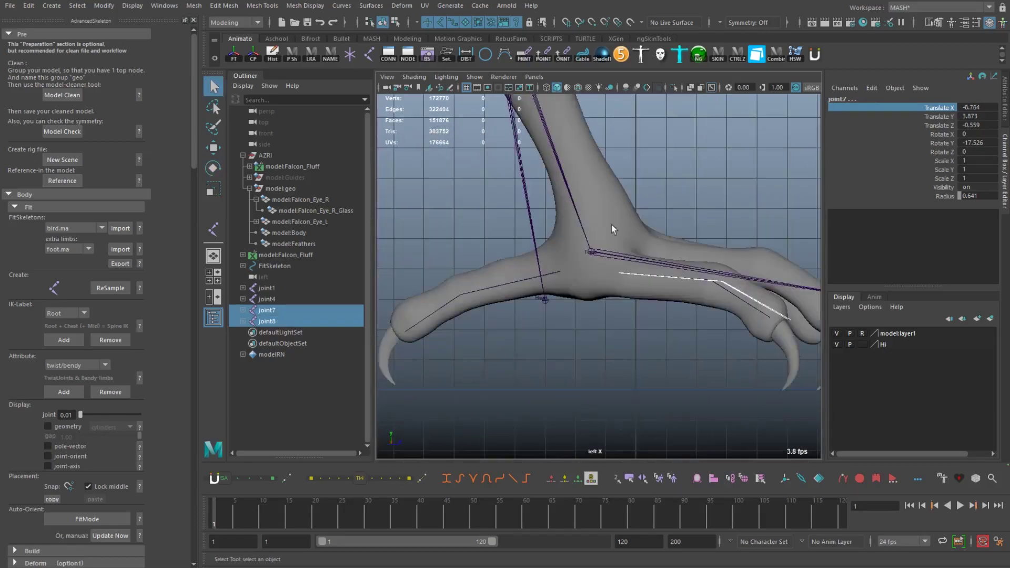
left_click_drag(605, 237, 631, 188, "alt")
key("w")
left_click(556, 133)
left_click_drag(619, 267, 591, 301, "alt")
left_click(591, 301)
key("e")
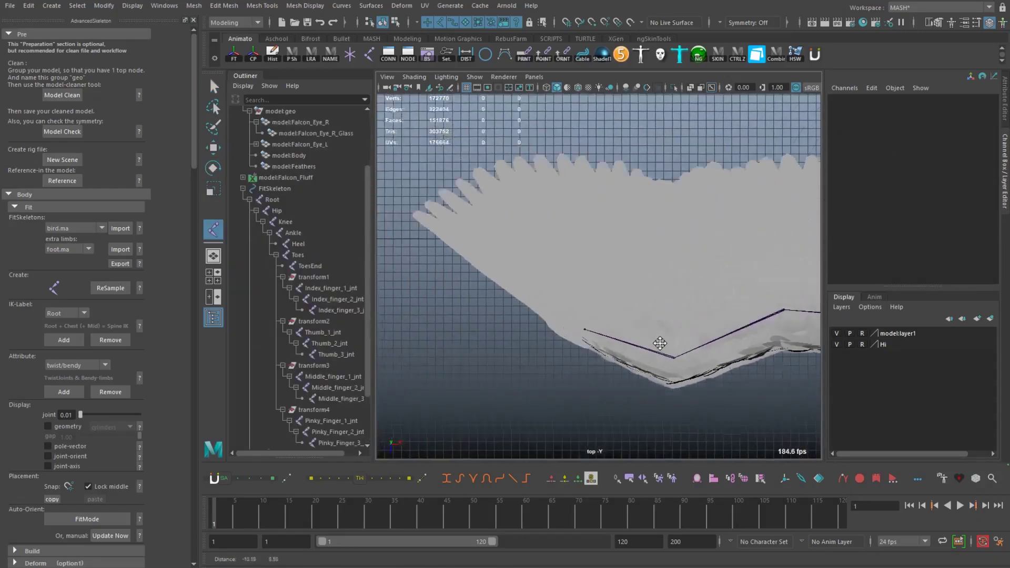
- Draw a joint chain along the outermost wing feather in the top view and fit copies to the adjacent feathers
left_click(452, 244)
middle_click_drag(660, 343, 592, 368, "alt")
key("w")
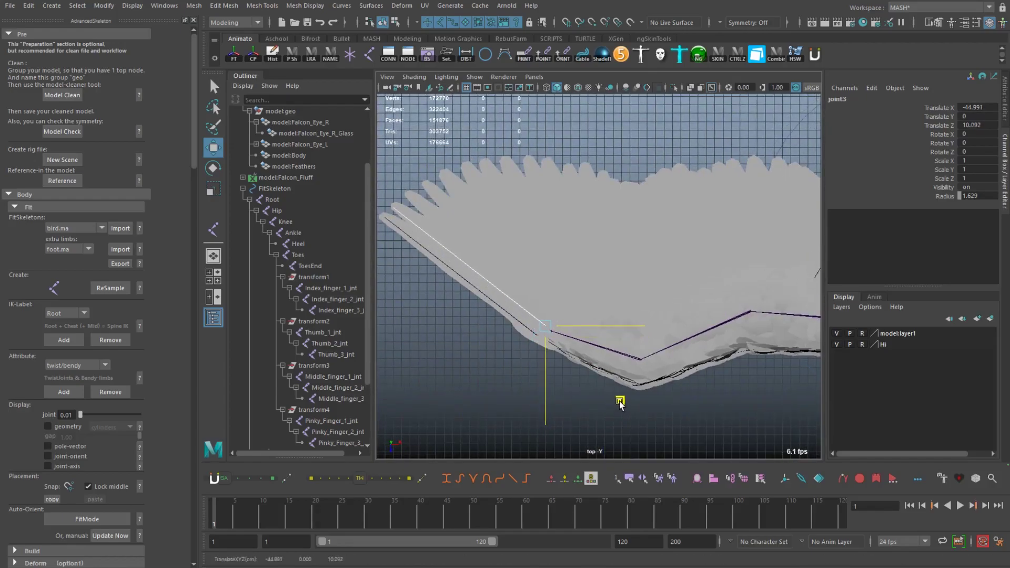
key("ctrl+d")
key("e")
key("w")
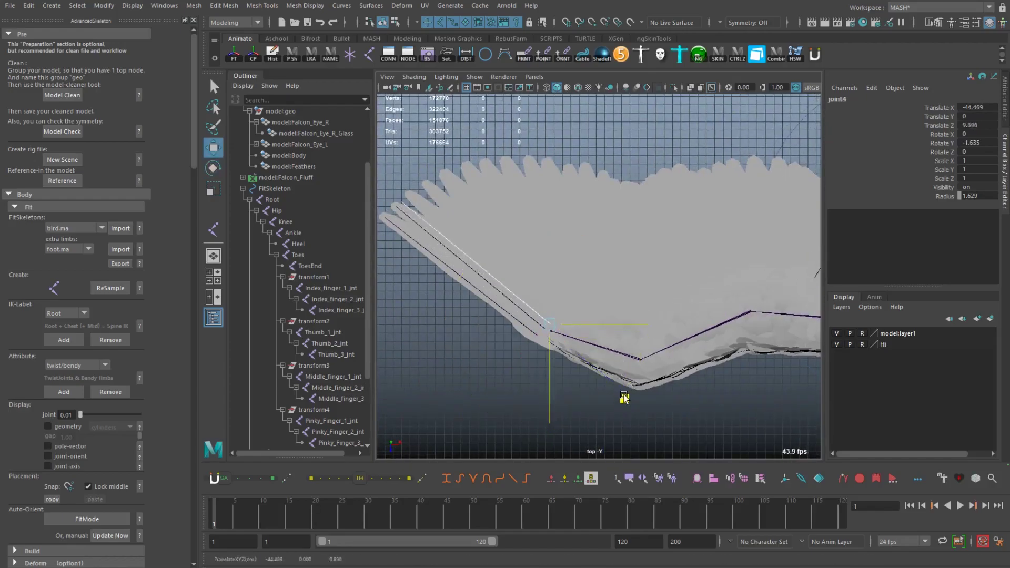
- Duplicate the feather chain again and rotate and move the copies along the fourth and fifth outer feathers
key("ctrl+d")
key("e")
key("w")
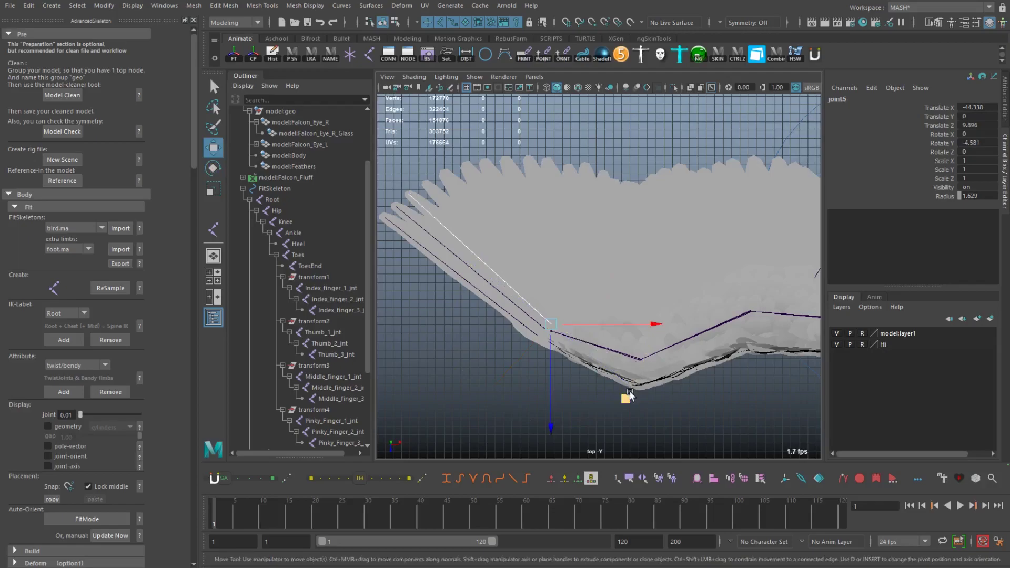
key("e")
left_click_drag(639, 366, 627, 397)
key("w")
middle_click_drag(626, 397, 630, 392)
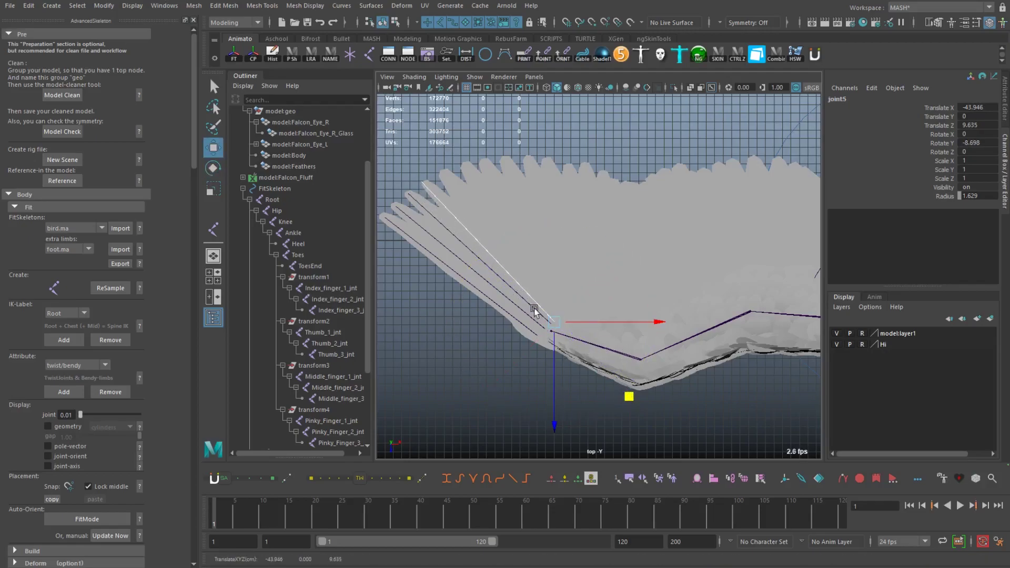
- Add further copies of the feather chain and align them with the next feathers toward the body
key("ctrl+d")
key("e")
left_click_drag(632, 388, 648, 384)
key("w")
mouse_move(648, 384)
middle_mouse_down()
mouse_move(636, 395)
mouse_move(642, 402)
middle_mouse_up()
key("e")
left_click_drag(642, 402, 642, 395)
key("w")
middle_click_drag(643, 395, 641, 396)
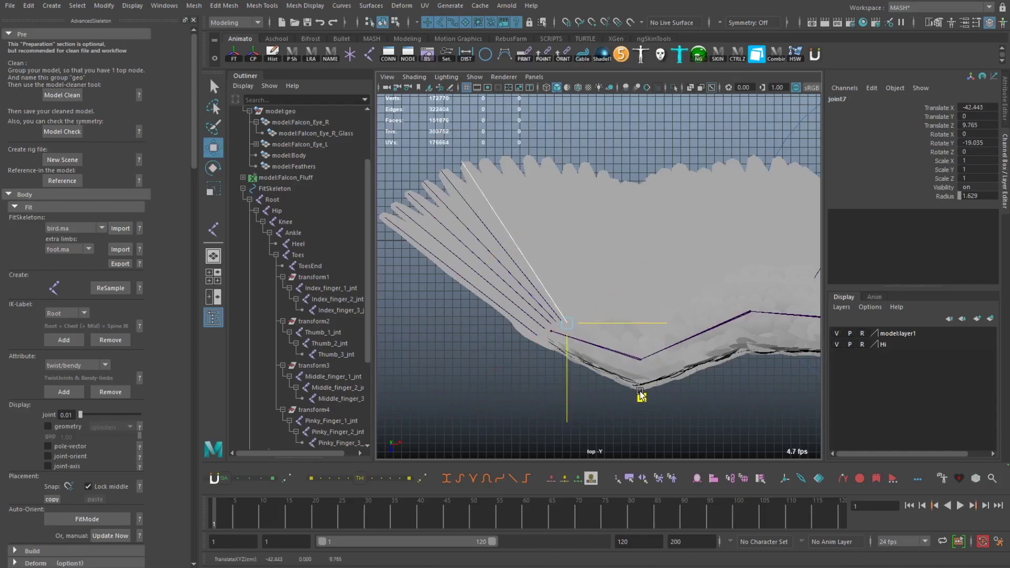
- Duplicate the latest feather chain and rotate the copy to match the following outer wing feather
key("ctrl+d")
key("e")
left_click_drag(643, 395, 657, 370)
key("e")
scroll(581, 314, "up", 2)
key("w")
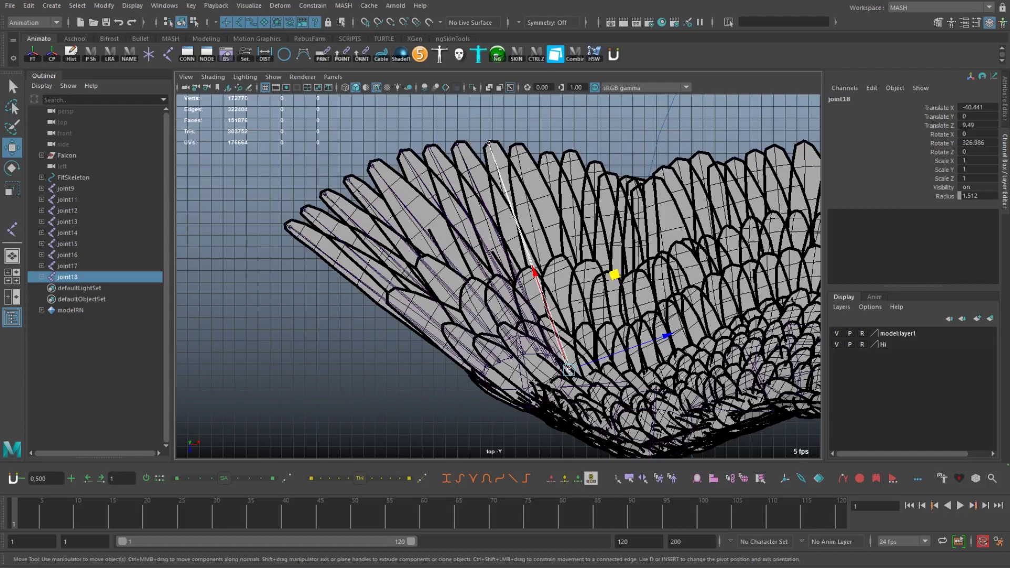
- Duplicate joint18 repeatedly and fit the copies up to joint22 to the next primary feathers
key("ctrl+d")
left_click_drag(614, 274, 634, 301)
key("ctrl+d")
key("ctrl+d")
key("ctrl+d")
key("w")
left_click_drag(646, 392, 655, 395)
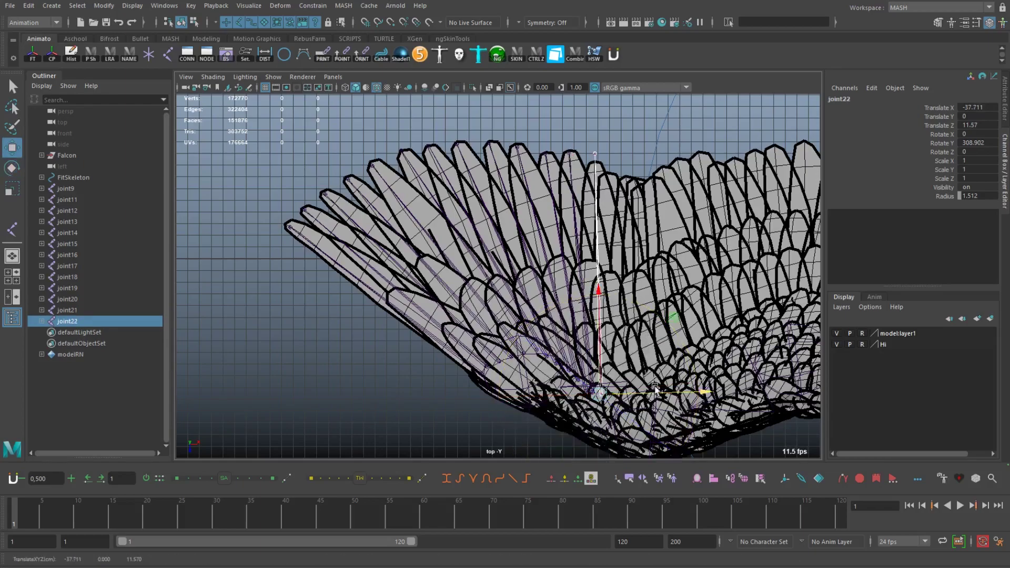
- Place joint23 and its copy joint24 along the last primary feathers
left_click(570, 162)
left_click(605, 398)
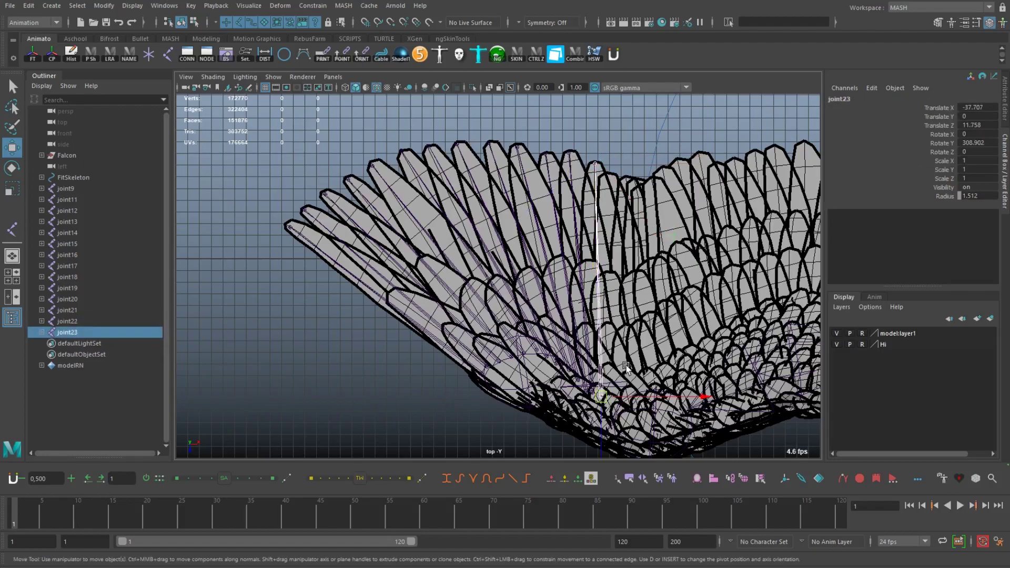
left_click_drag(625, 396, 636, 398)
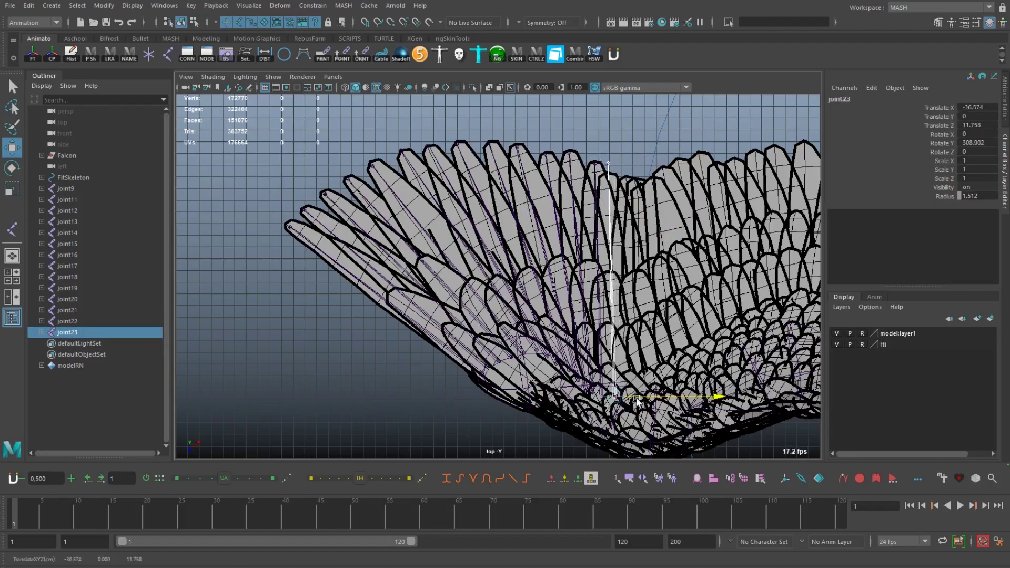
left_click(615, 396)
key("ctrl+d")
left_click_drag(637, 398, 641, 400)
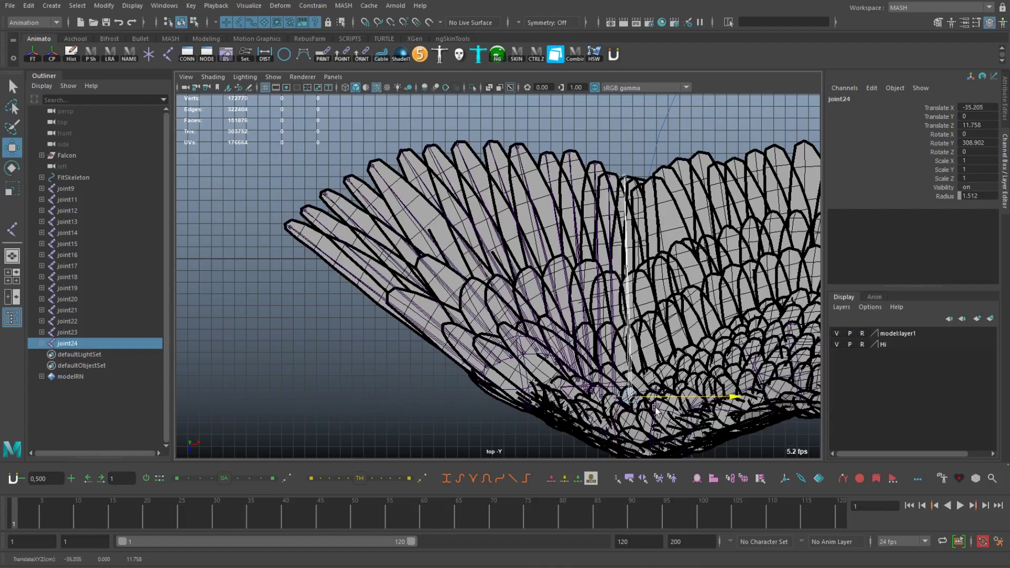
- Save the scene and draw a joint chain along an inner wing feather near the body
key("ctrl+s")
scroll(662, 400, "down", 2)
middle_click_drag(662, 400, 501, 302, "alt")
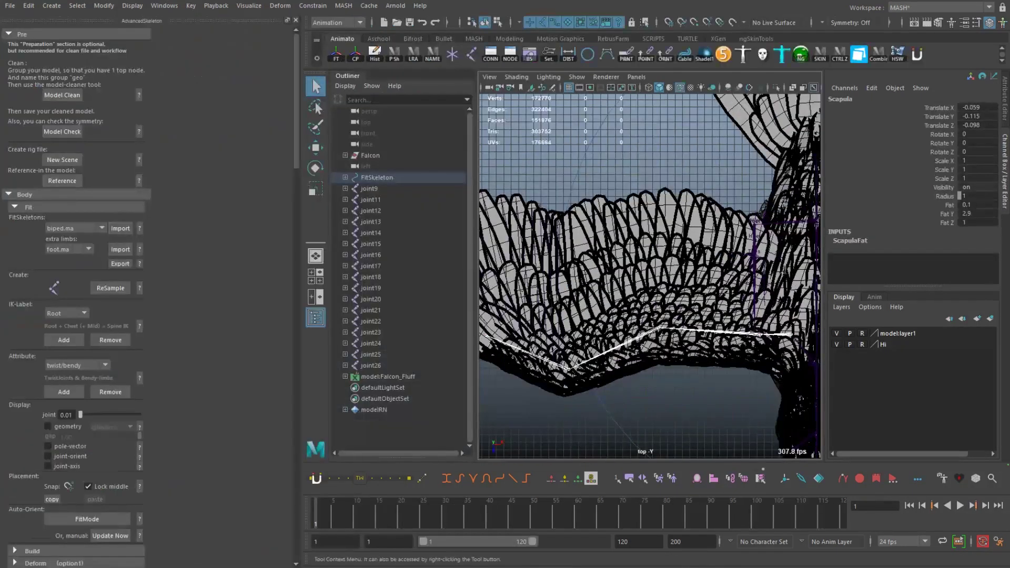
scroll(661, 297, "up", 4)
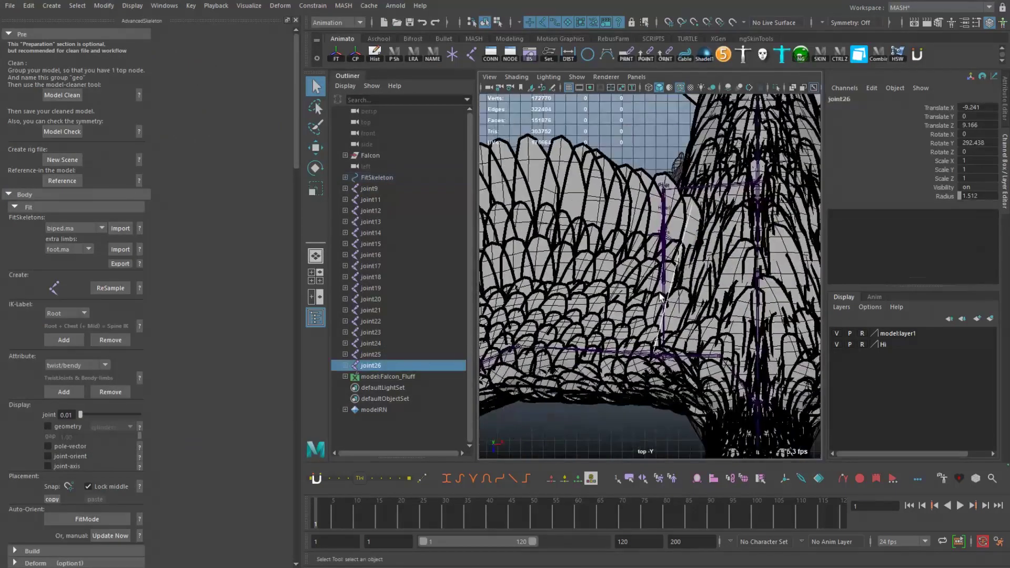
key("j")
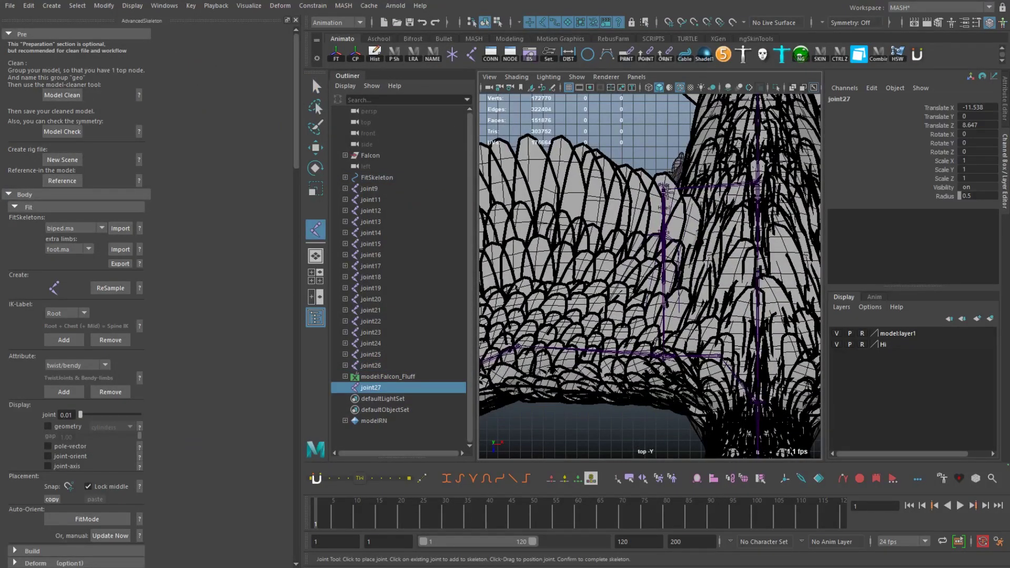
key("Return")
key("w")
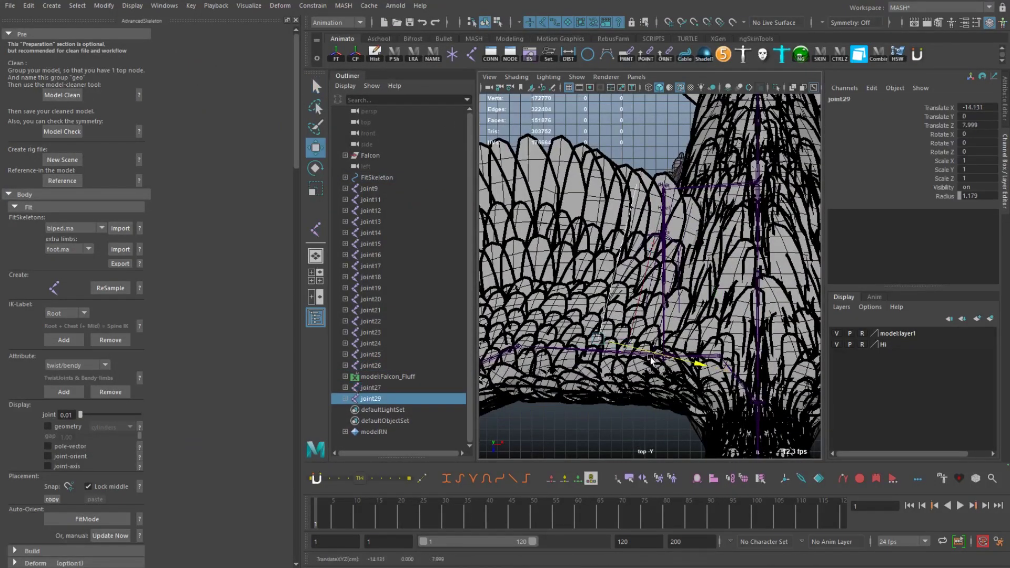
- Duplicate the inner feather chain outward from the body and rotate each copy to match its feather
left_click_drag(656, 362, 642, 352, "shift")
left_click_drag(595, 282, 670, 370, "shift")
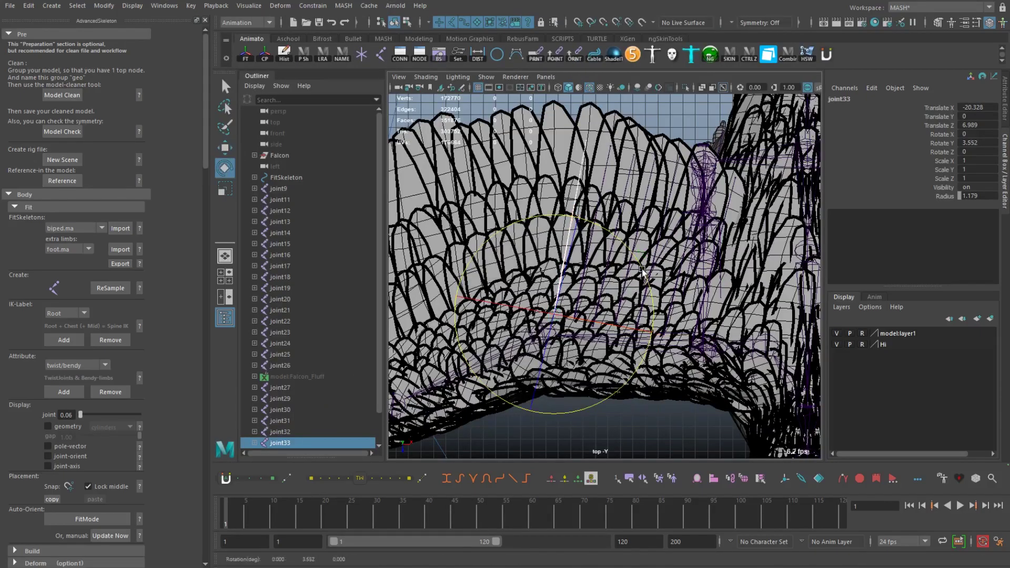
key("w")
left_click_drag(606, 325, 571, 320, "shift")
key("e")
left_click_drag(615, 267, 600, 266)
key("w")
key("e")
left_click_drag(606, 300, 611, 294)
- Compare joint36 with the feather wireframe and place another rotated copy on the next secondary feather
scroll(579, 263, "up", 3)
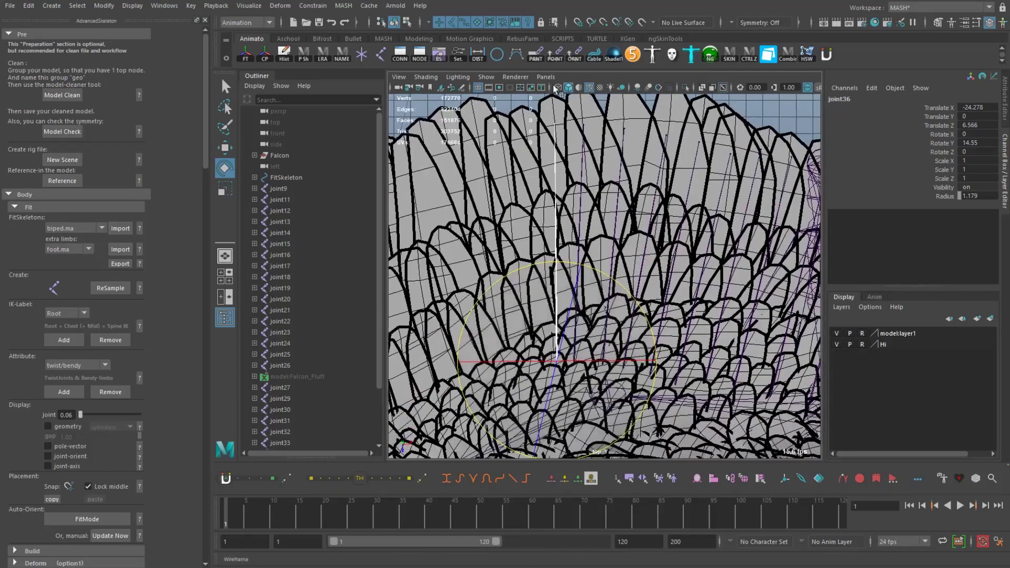
left_click(530, 91)
scroll(557, 274, "down", 5)
key("e")
key("w")
mouse_move(592, 233)
left_mouse_down("shift")
mouse_move(593, 319)
mouse_move(621, 327)
mouse_move(599, 290)
left_mouse_up("shift")
key("e")
- Continue copying the feather chain toward the wing's bend, aligning the copies up to joint43 with the secondary feathers
left_click(513, 90)
left_click(589, 87)
left_click_drag(514, 337, 504, 339, "shift")
key("e")
key("w")
left_click_drag(552, 255, 477, 311, "shift")
left_click_drag(542, 330, 541, 255)
key("e")
key("w")
scroll(579, 247, "up", 3)
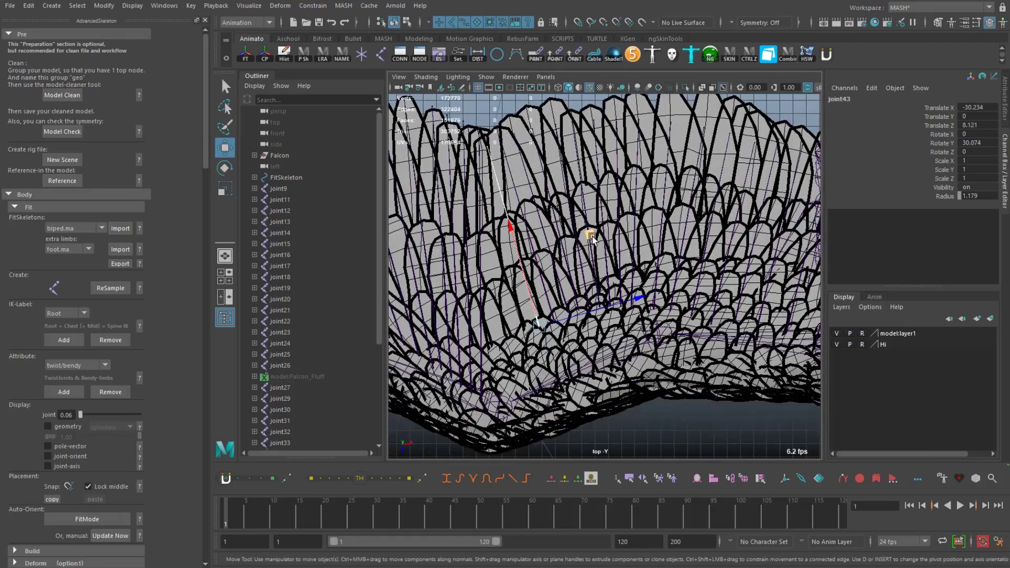
- Adjust the spacing of joint42 and joint41 and compare them with the feather wireframe
key("alt+x")
left_click(533, 323)
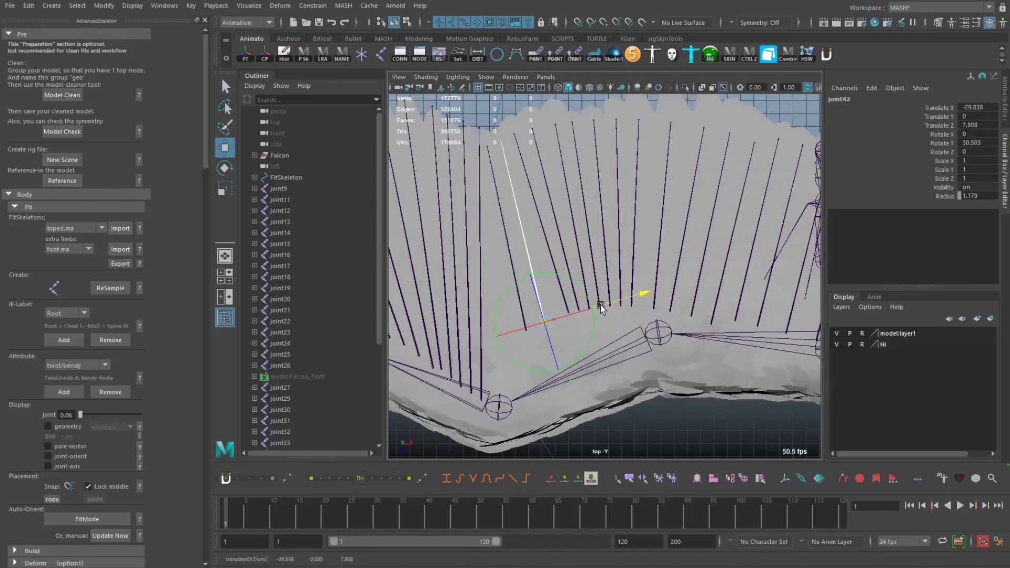
left_click_drag(552, 295, 617, 301)
key("q")
left_click(562, 314)
left_click(590, 88)
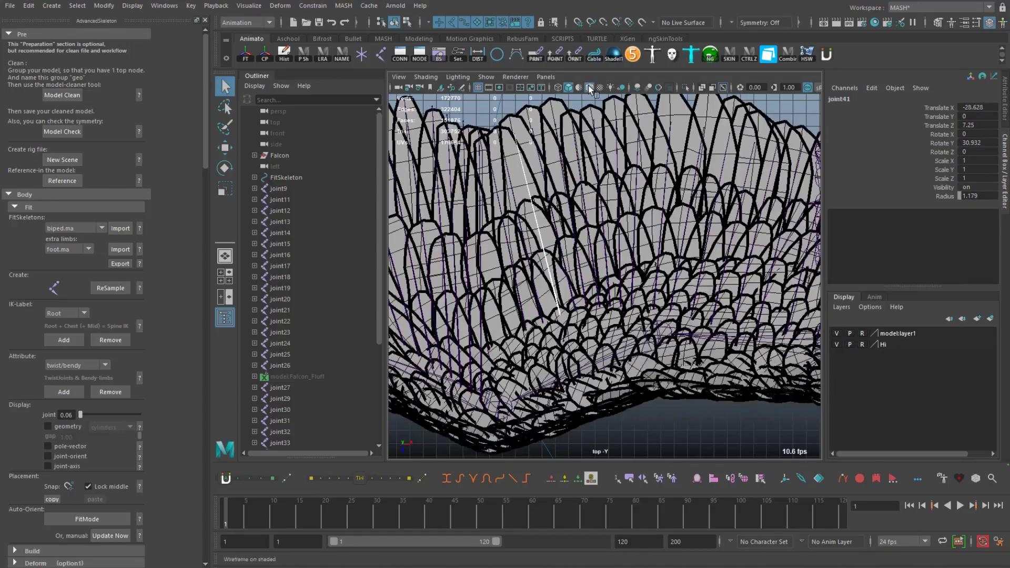
left_click(589, 87)
- Select the primary feather chains beside the wing's bend one by one and even out their base positions
left_click(492, 373)
left_click(480, 371)
left_click(469, 370)
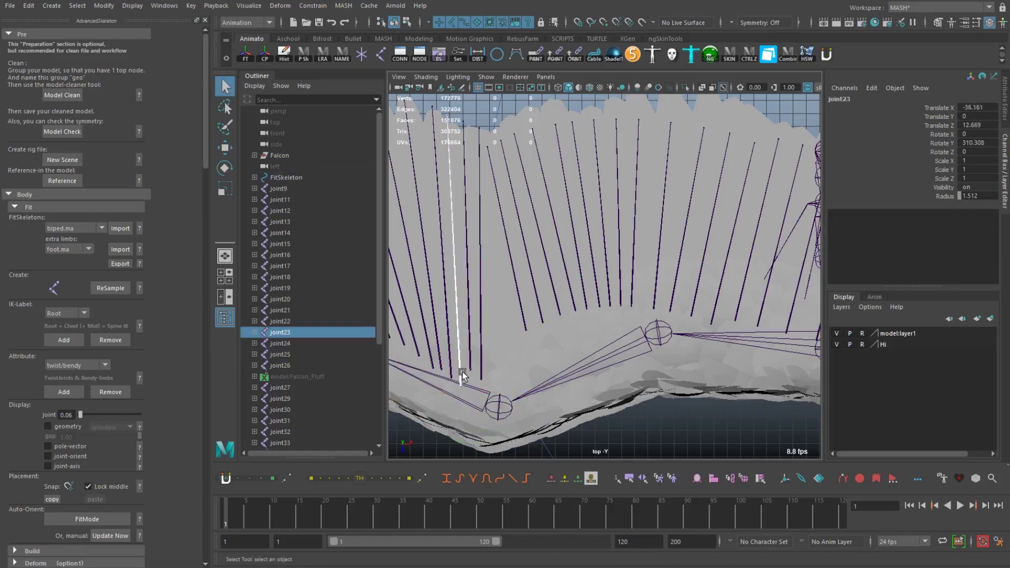
key("w")
left_click(454, 368)
left_click(437, 347)
left_click(422, 310)
- Move joint19 and the neighbouring primary feather chains along their length so that their bases line up
middle_click_drag(422, 310, 529, 310, "alt")
left_click(509, 291)
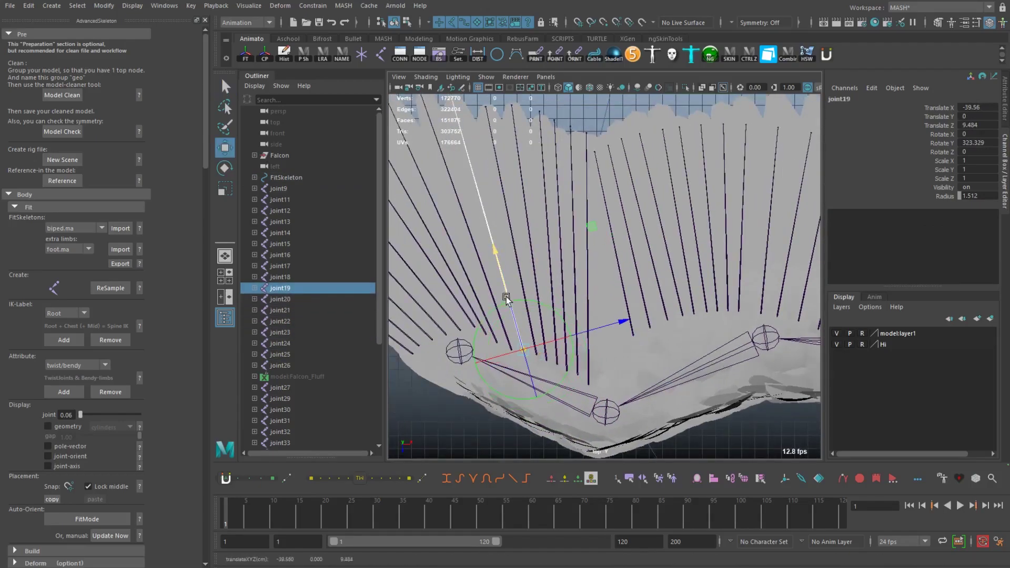
left_click(503, 316)
left_click(490, 333)
middle_click_drag(601, 313, 506, 331, "alt")
left_click(537, 335)
- Select joint39 and the adjacent secondary feather chains and move them together along their length toward the wing bone
left_click(611, 330)
key("q")
left_click_drag(529, 361, 588, 332)
left_click(940, 107)
left_click_drag(632, 234, 629, 247)
left_click(518, 334)
left_click_drag(518, 333, 590, 288)
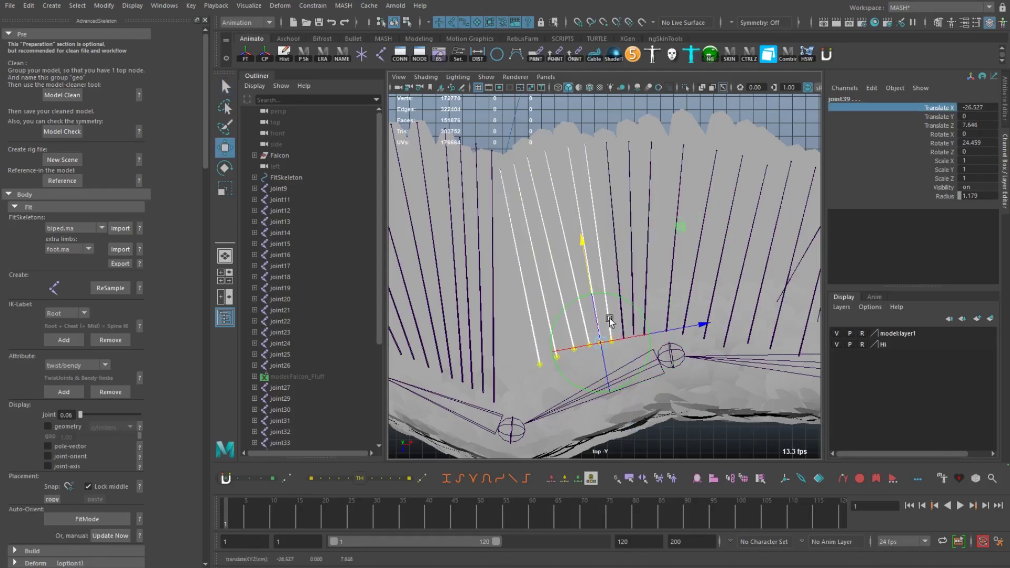
- Shift the bases of joint22 and the neighbouring primary feather chains so they follow the wing bone near the bend
left_click(564, 299)
scroll(606, 316, "down", 5)
scroll(620, 343, "up", 8)
key("Left")
key("Left")
key("Left")
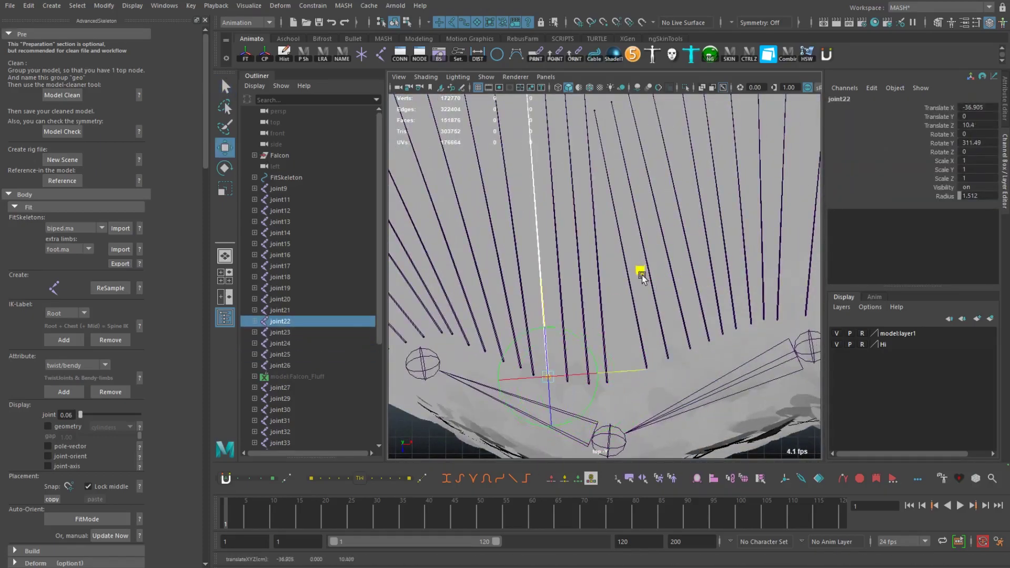
key("Left")
key("Left")
- Adjust the tip joint of the feather chain at the notch between the primary and secondary feathers
scroll(586, 270, "down", 4)
left_click(538, 182)
scroll(537, 181, "up", 6)
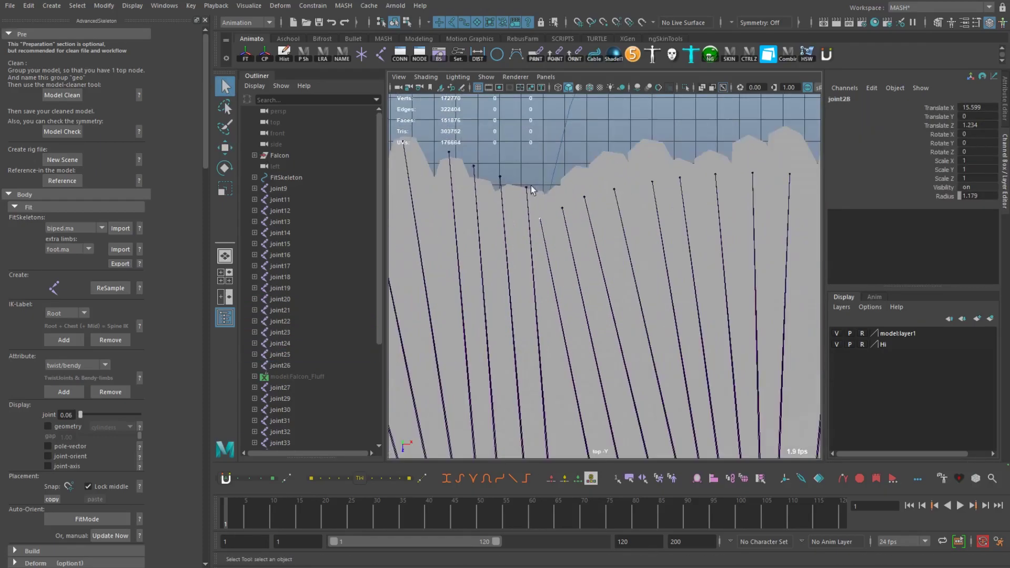
key("q")
middle_click_drag(773, 194, 646, 299, "alt")
- Reposition joint26, the innermost feather chain, beside the shoulder end of the wing bone
key("w")
scroll(737, 342, "down", 3)
middle_click_drag(737, 342, 658, 300, "alt")
scroll(662, 270, "up", 3)
key("Up")
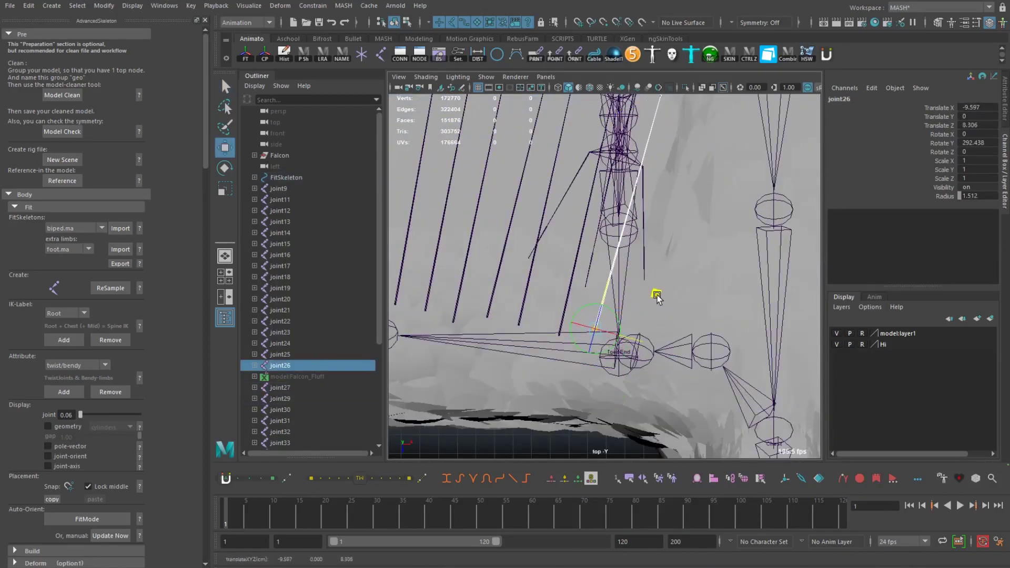
middle_click_drag(642, 351, 659, 365)
- Move joint34 and the other inner feather chains one by one so their bases form an even line above the wing bone
key("Right")
scroll(561, 382, "down", 2)
key("Right")
key("Right")
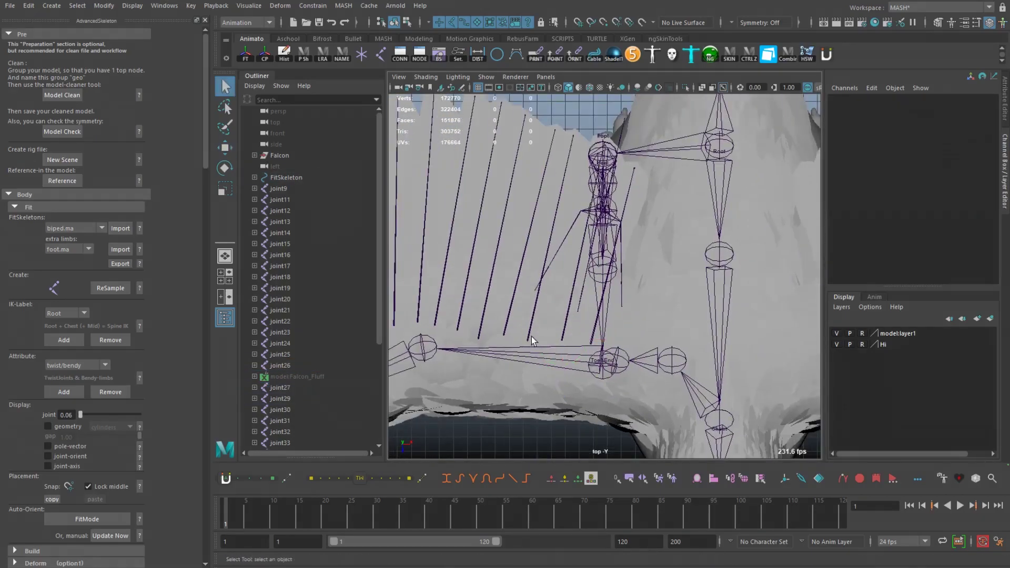
key("q")
key("Right")
key("Right")
key("Right")
key("Right")
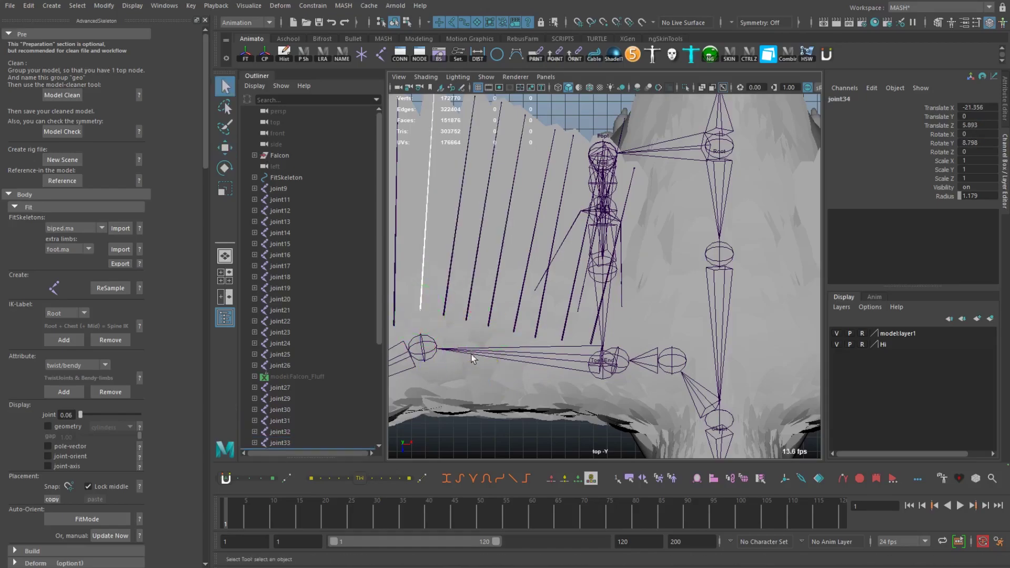
- Select the outer feather chains joint9 to joint25 and rename them Wing_R_Feather_Out_1 to Wing_R_Feather_Out_16
middle_click_drag(474, 337, 454, 375, "alt")
left_click(280, 189)
key("f")
scroll(284, 250, "down", 4)
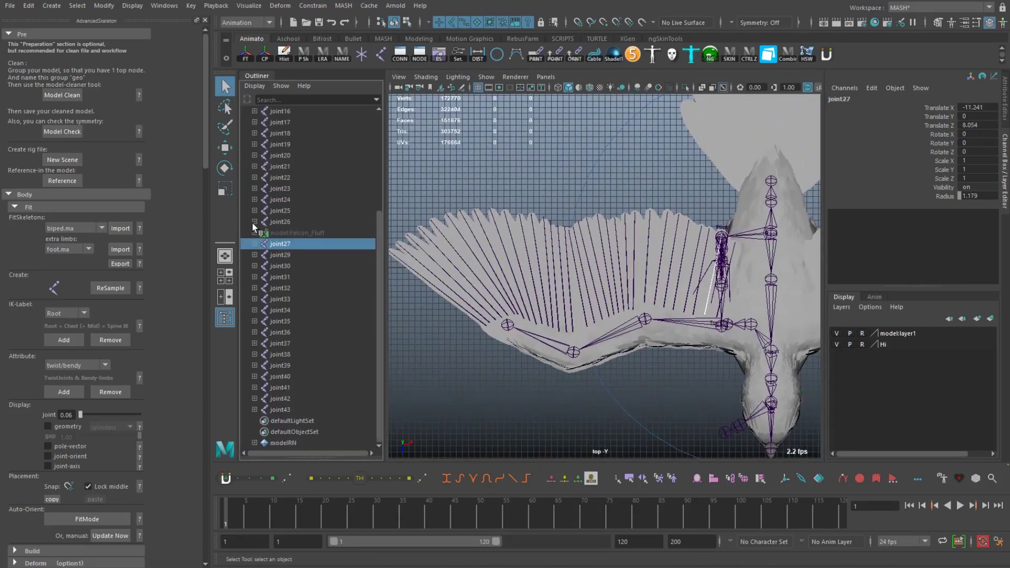
left_click(274, 222, "shift")
scroll(290, 388, "up", 4)
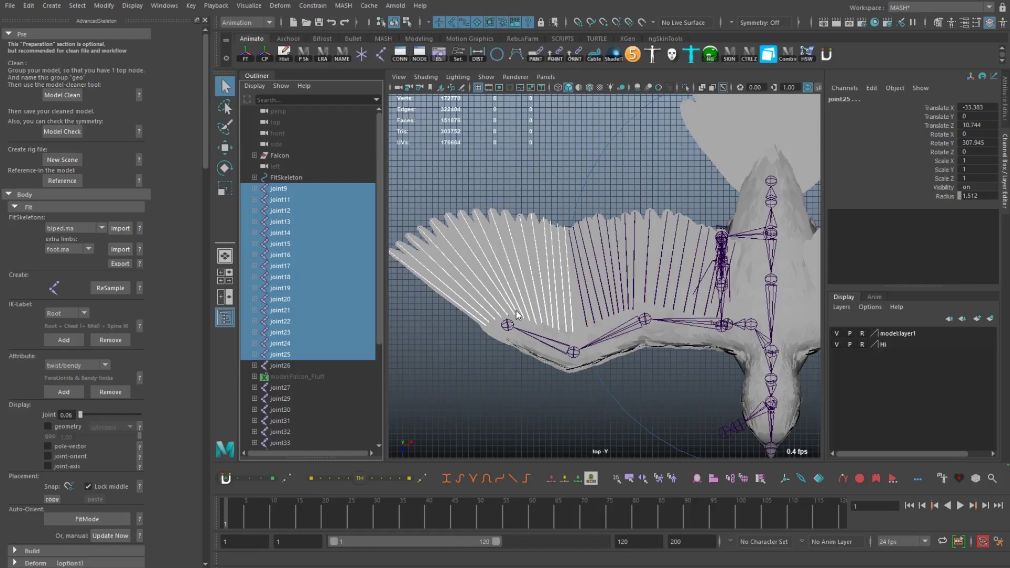
scroll(311, 316, "down", 3)
- Step through the inner feather chains joint26 to joint43 to check their order and spacing along the wing
left_click(286, 384)
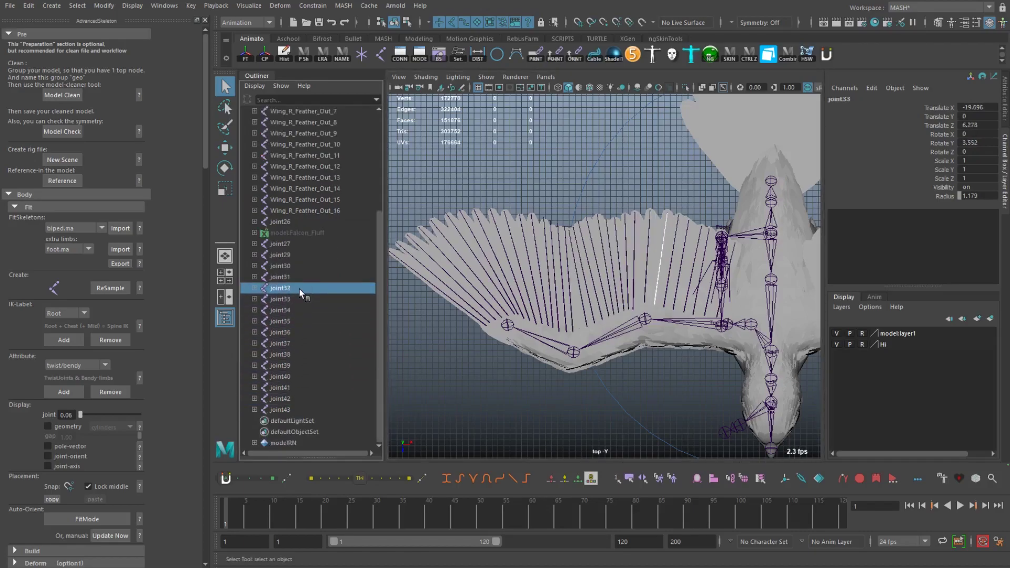
left_click(280, 409, "shift")
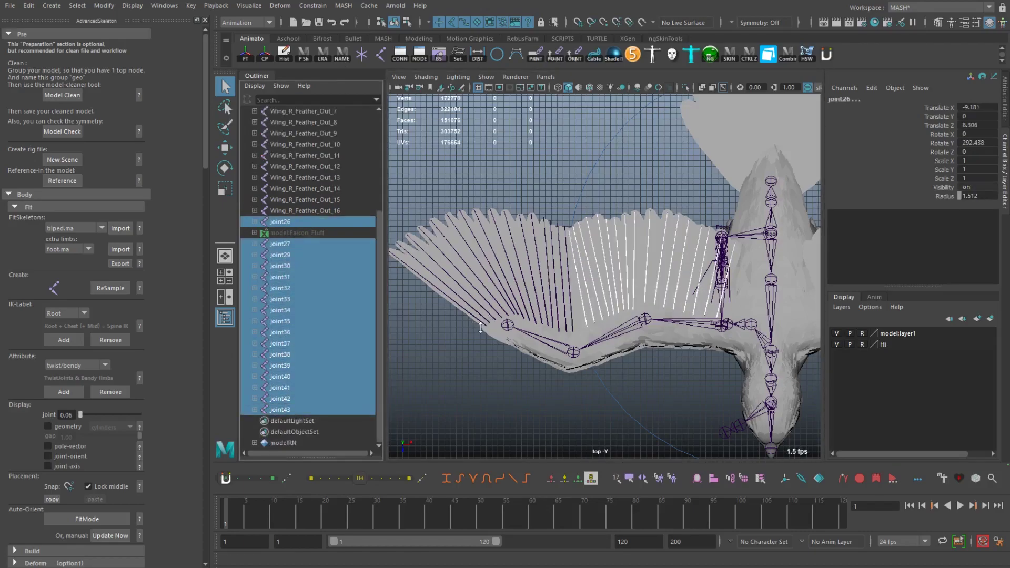
left_click(592, 324)
key("f")
key("w")
key("q")
key("Left")
key("Left")
key("Left")
key("Left")
key("Left")
key("Right")
key("Right")
key("Right")
key("Right")
scroll(632, 383, "down", 3)
key("Right")
key("Right")
key("Right")
key("Right")
key("w")
key("Left")
key("Left")
key("Left")
key("Left")
key("d")
key("Left")
key("Left")
scroll(674, 371, "down", 2)
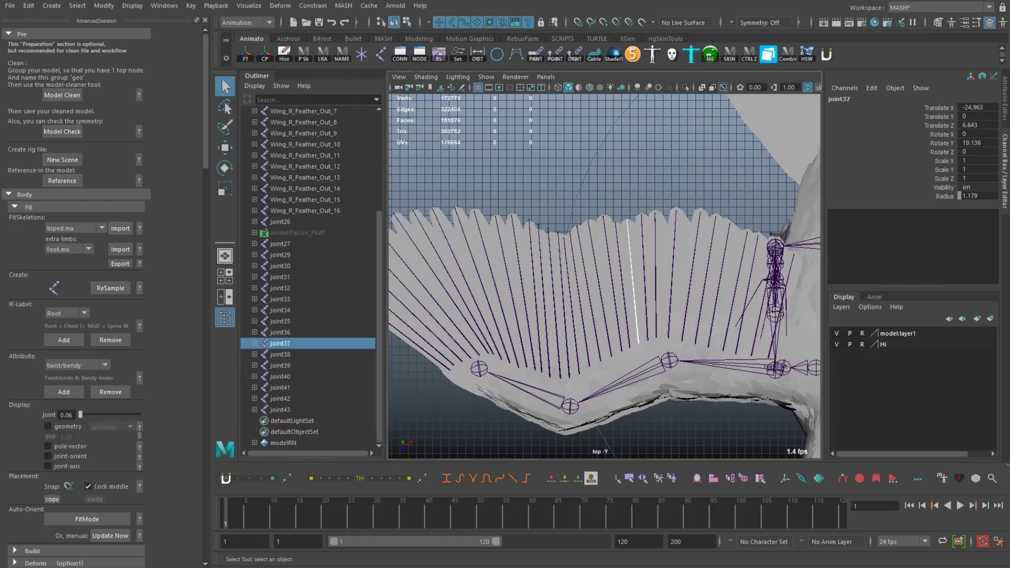
- Select the inner feather chains from joint43 back to joint26 and rename them Wing_R_Feather_Inn_1 to Wing_R_Feather_Inn_17
left_click_drag(280, 410, 280, 221)
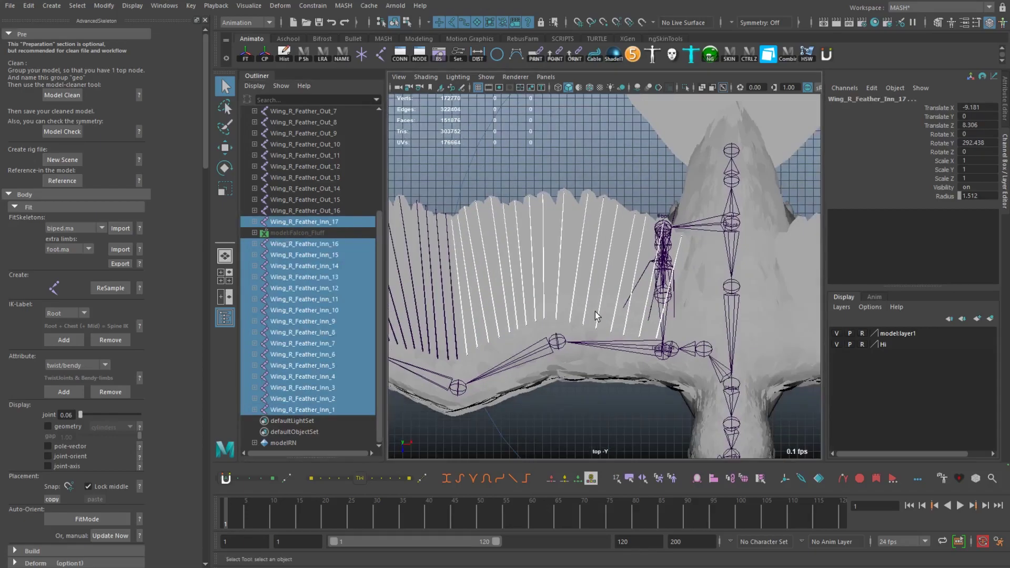
key("space")
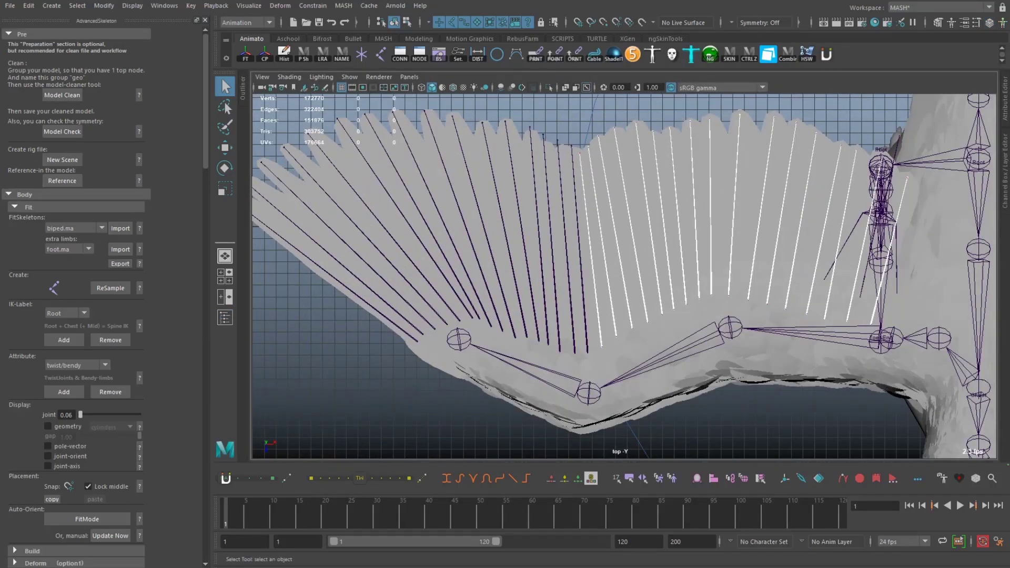
- Parent the feather chains nearest the body to the shoulder joint and the remaining inner chains to the elbow joint
left_click_drag(915, 115, 795, 312)
middle_click_drag(794, 311, 688, 217, "alt")
key("ctrl+shift+a")
left_click_drag(499, 329, 427, 318)
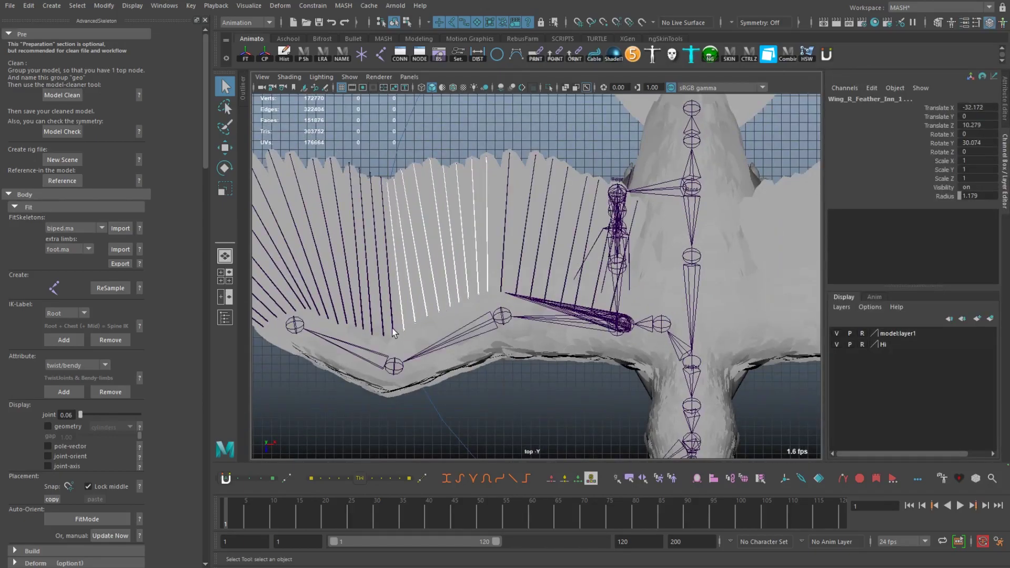
middle_click_drag(394, 333, 488, 351, "alt")
- Parent the outer feather chains to the wrist joint and the outermost few to the hand joint
left_click_drag(488, 351, 424, 331)
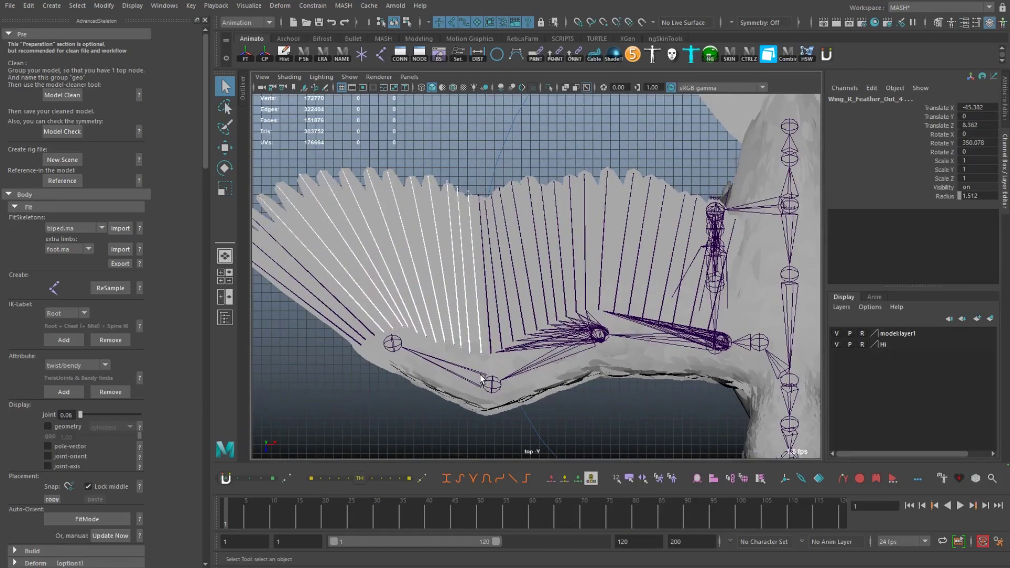
left_click(384, 343)
scroll(605, 377, "down", 3)
left_click(807, 368)
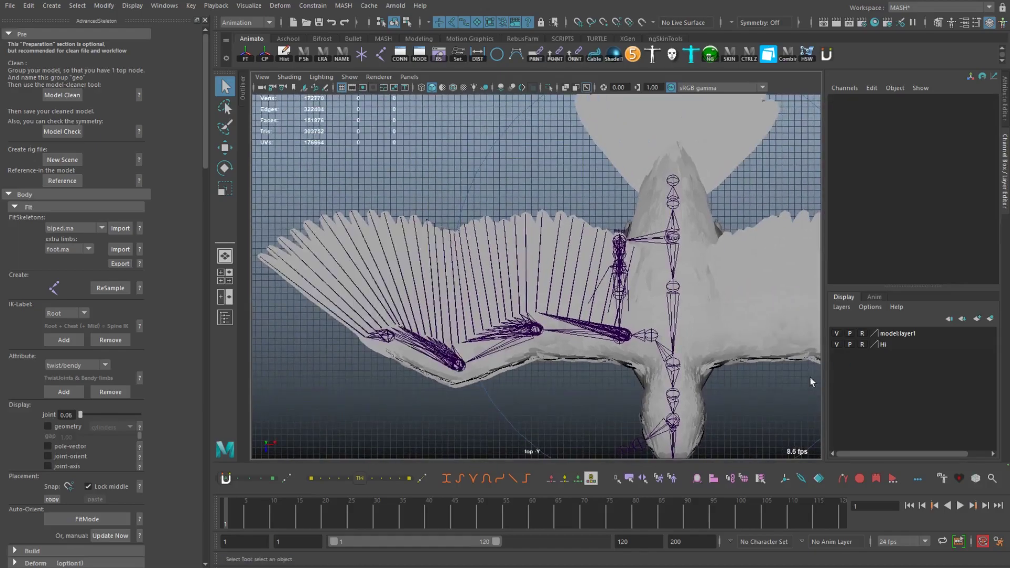
- Show the wireframe over the tail mesh and create a joint chain along the outermost tail feather
left_click(643, 241)
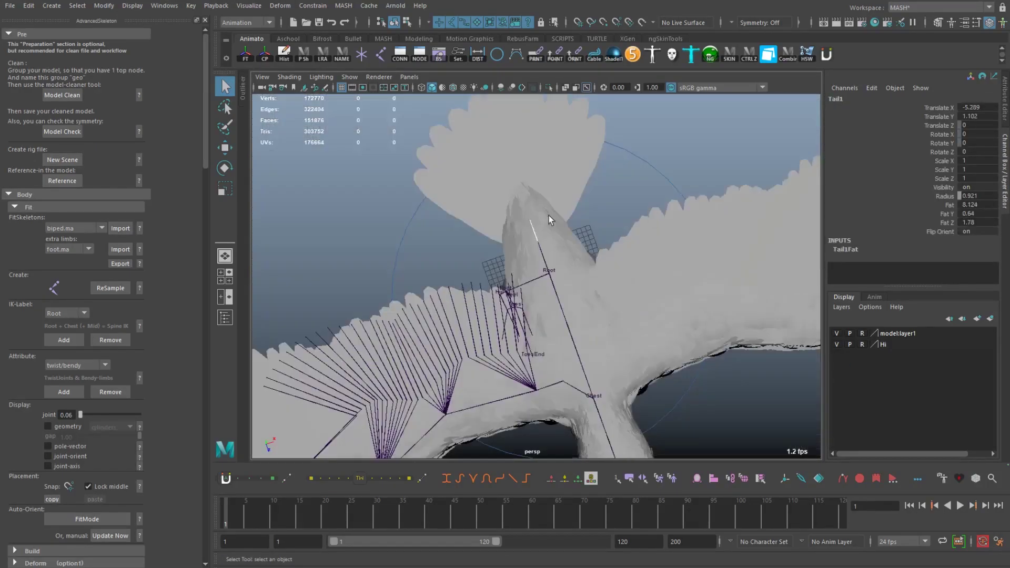
scroll(515, 361, "up", 5)
key("y")
left_click(453, 87)
left_click(452, 88)
left_click(453, 87)
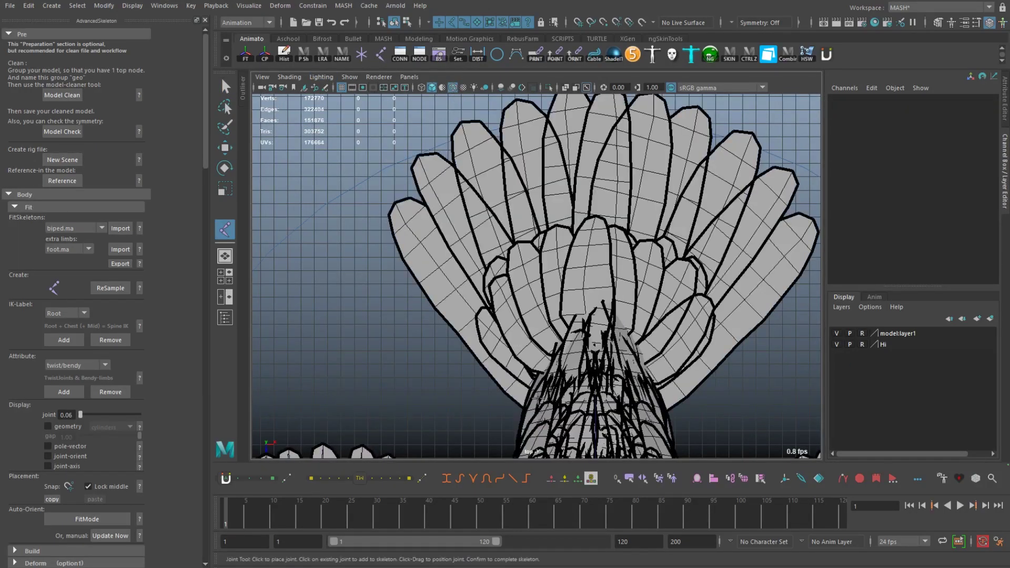
left_click(404, 215)
- Duplicate the tail feather chain and move and rotate the copies onto the next four feathers toward the tail's centre
key("w")
left_click(591, 411)
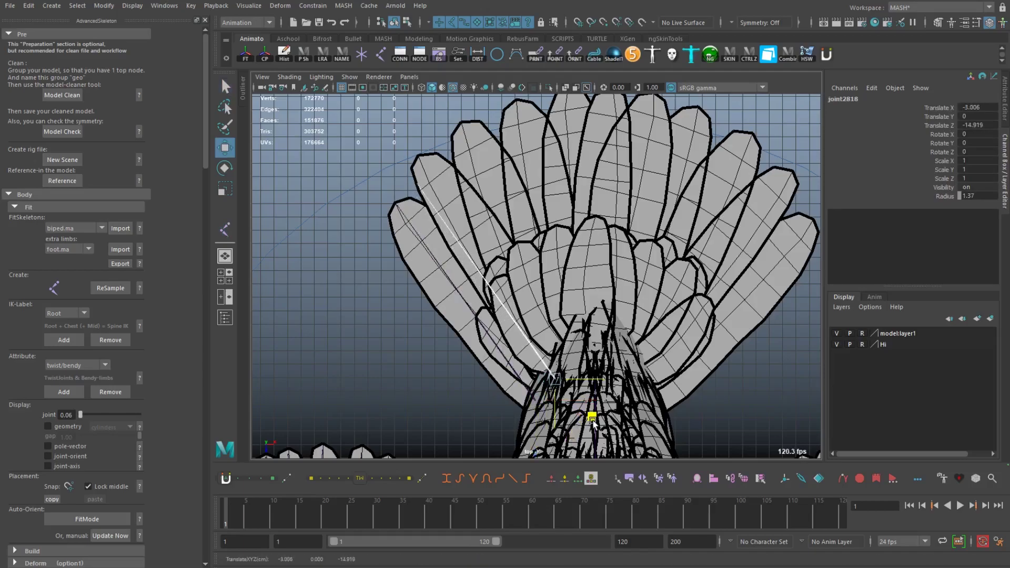
key("e")
left_click_drag(595, 406, 630, 349)
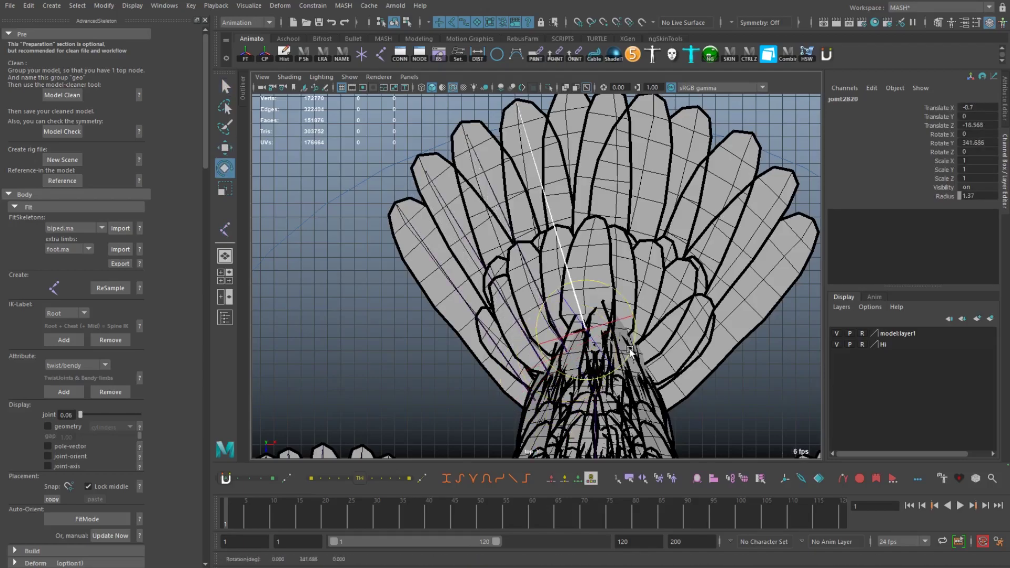
left_click(629, 349)
key("w")
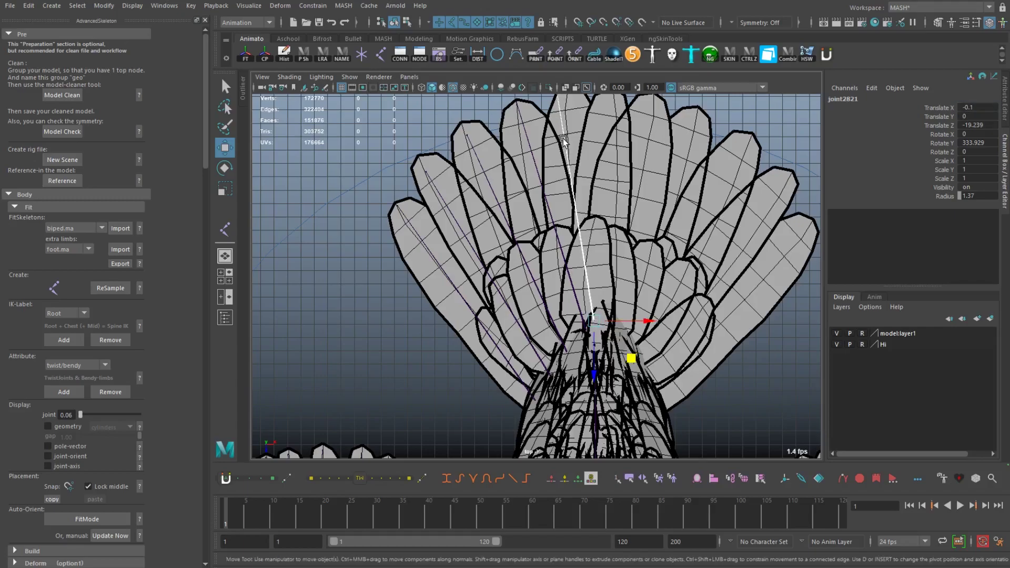
scroll(563, 140, "down", 1)
key("e")
left_click_drag(585, 287, 600, 282)
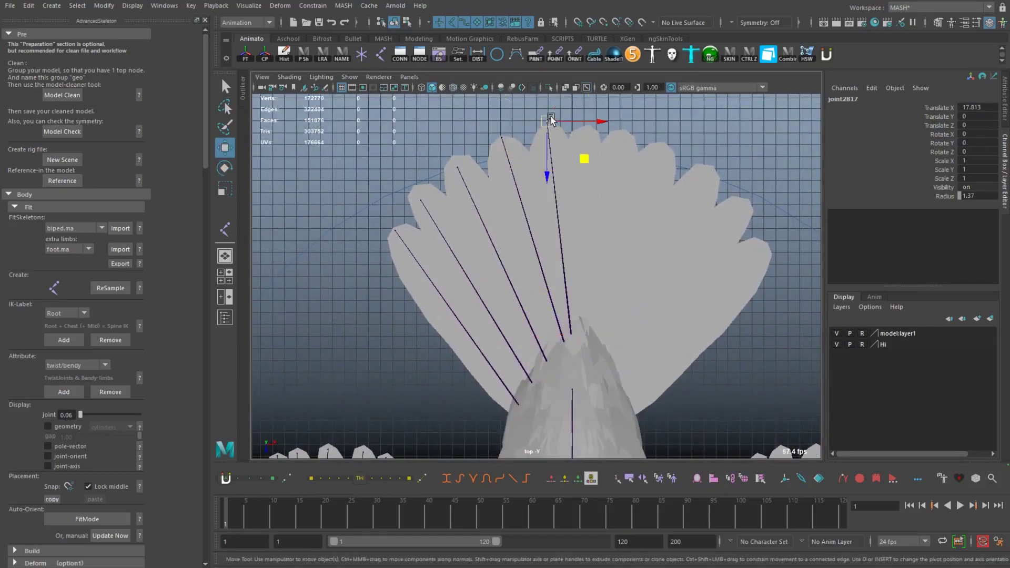
- Adjust the base positions of the tail feather chains so they fan out evenly from the tail
left_click(529, 255)
key("w")
left_click_drag(581, 378, 601, 411)
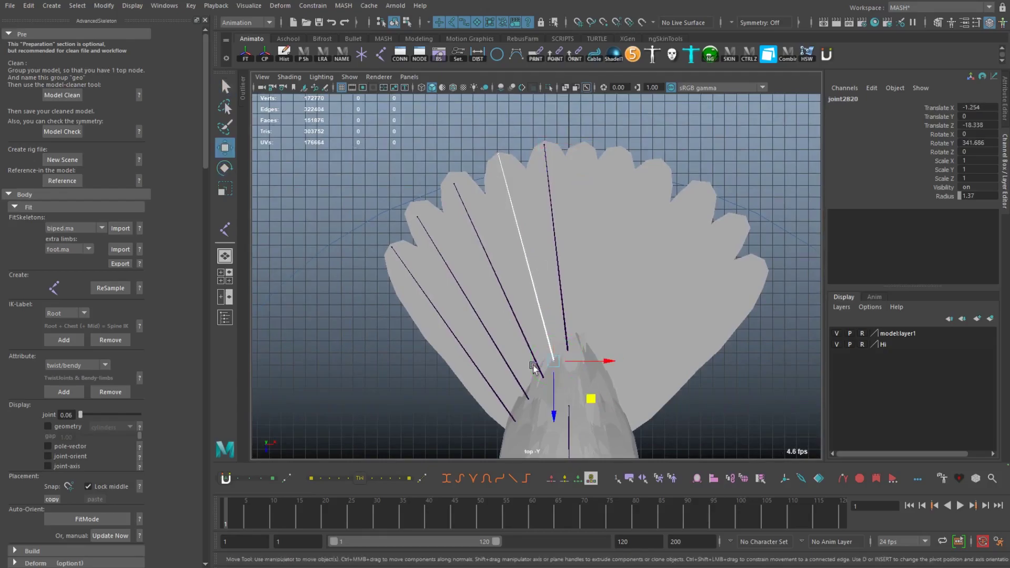
- Parent the five tail feather chains to the end joint of the tail
middle_click_drag(558, 333, 576, 366, "alt")
key("q")
left_click(550, 327)
left_click(570, 376)
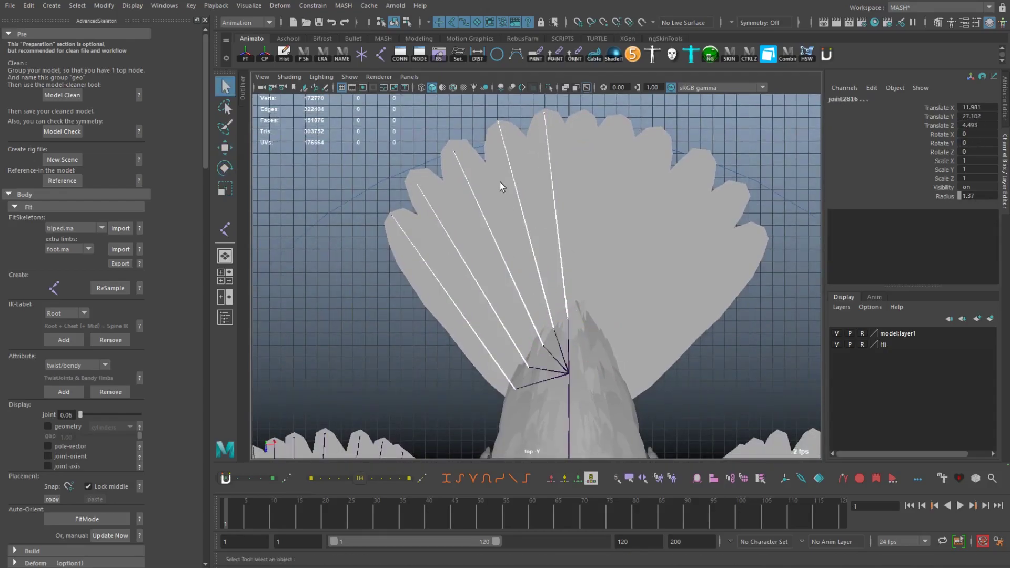
- Select the five tail feather chains and move them vertically to the tail's height in the side view
left_click_drag(518, 235, 400, 226)
right_click_drag(400, 226, 368, 198, "alt")
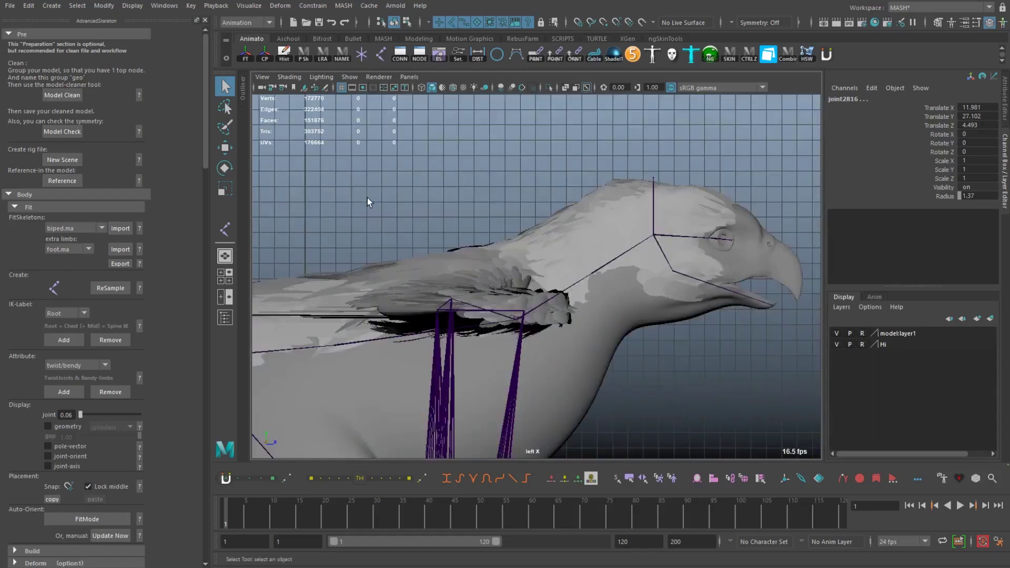
middle_click_drag(368, 198, 476, 275, "alt")
key("w")
key("f")
- Rotate the tail feather chains about -9 degrees around Z to match the tail's slope
key("e")
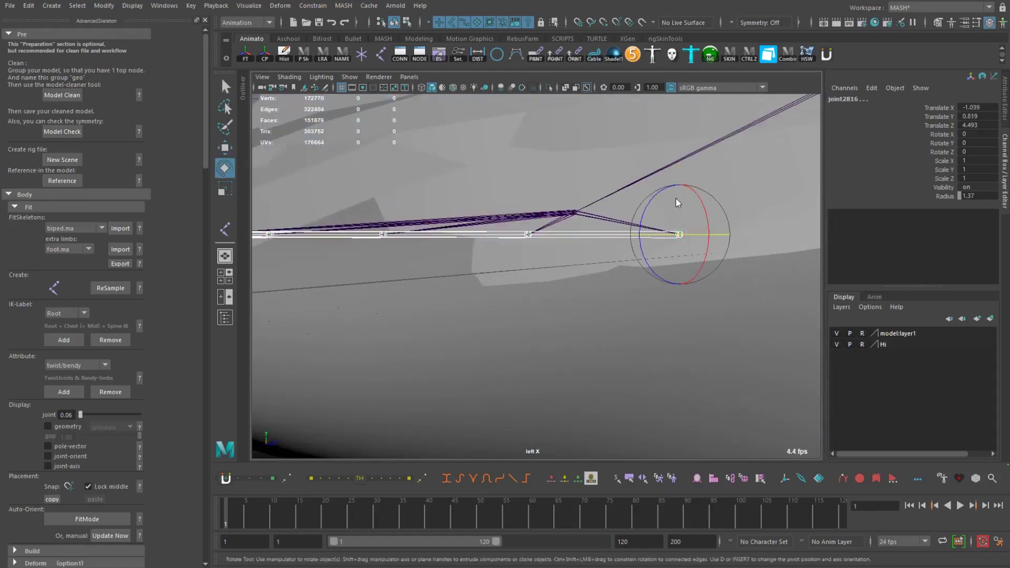
right_click_drag(609, 212, 611, 181, "alt")
left_click_drag(611, 176, 598, 198)
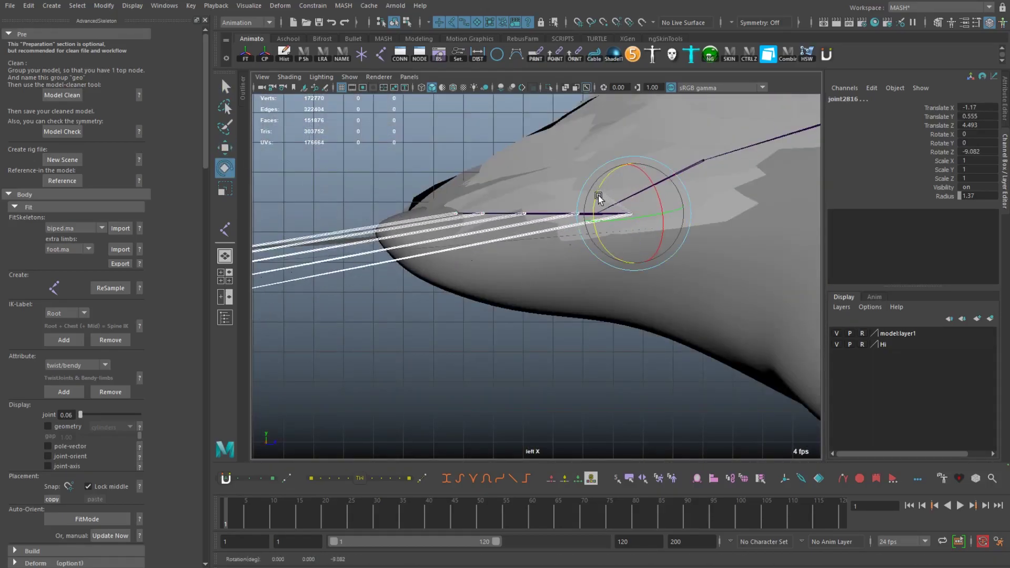
right_click_drag(598, 198, 566, 267, "alt")
left_click_drag(565, 267, 434, 236, "alt")
scroll(545, 194, "up", 3)
- Raise the Tail1 joint in the side view to a Translate Y of about 1.49
key("q")
left_click(544, 184)
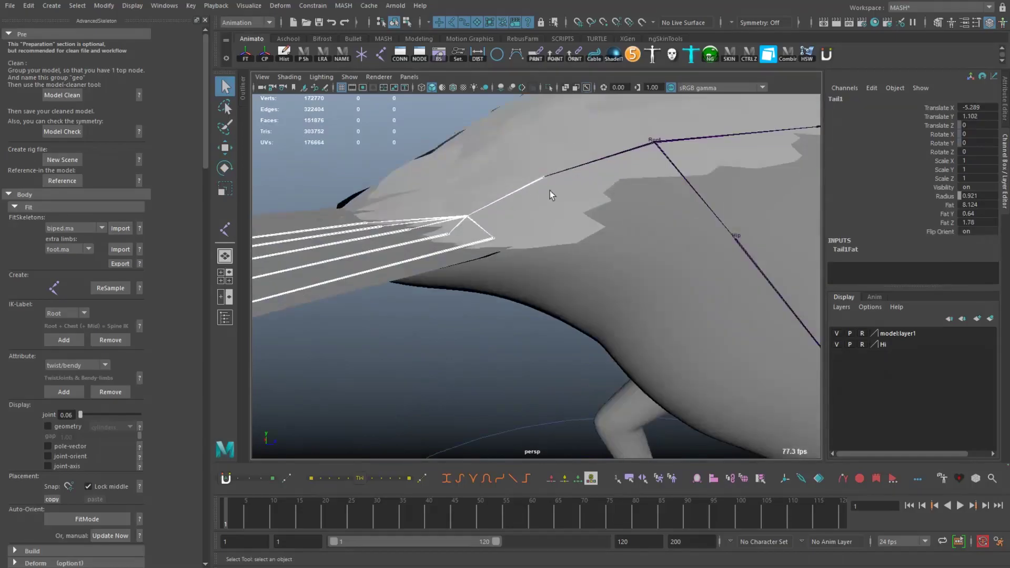
key("space")
key("w")
left_click_drag(501, 179, 499, 172)
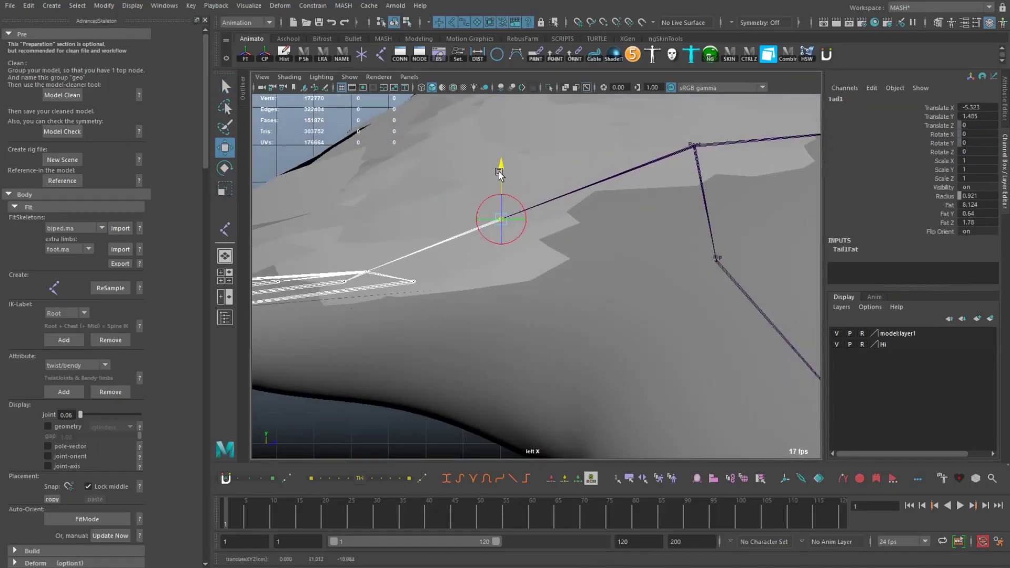
- Select all the wing feather chains and raise them to the height of the wing in the side view
key("q")
scroll(499, 172, "down", 5)
left_click(473, 319)
key("w")
scroll(474, 319, "up", 4)
scroll(527, 211, "down", 4)
scroll(535, 123, "up", 2)
scroll(535, 124, "up", 3)
left_click_drag(517, 201, 519, 191)
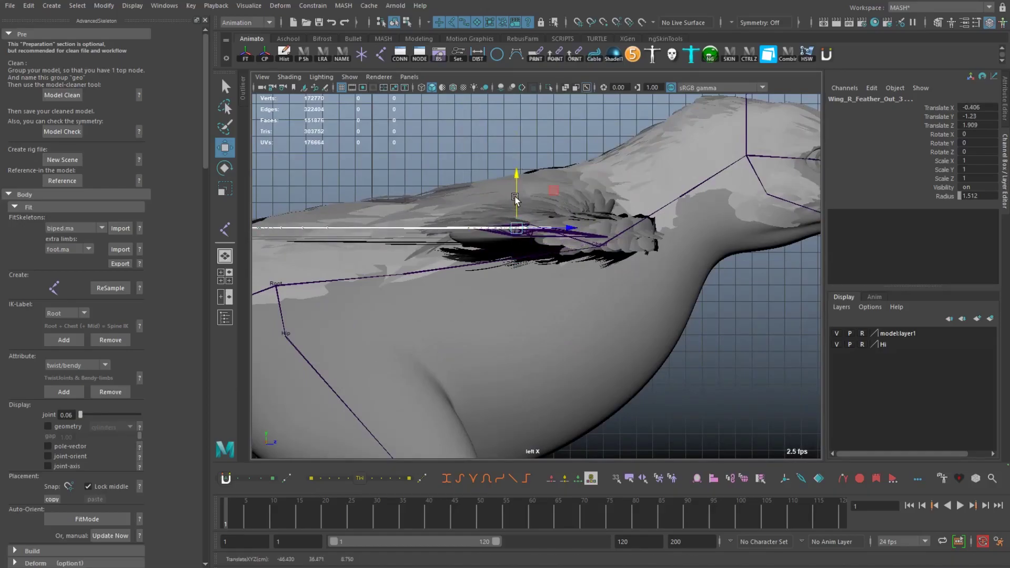
- Check the wing feather chains from several views and fine-tune their position against the wing mesh
key("space")
key("f")
left_click_drag(422, 209, 452, 210, "alt")
key("space")
left_click_drag(361, 271, 448, 280)
scroll(447, 280, "down", 4)
scroll(557, 290, "up", 3)
left_click_drag(528, 293, 525, 298)
key("space")
scroll(494, 291, "up", 6)
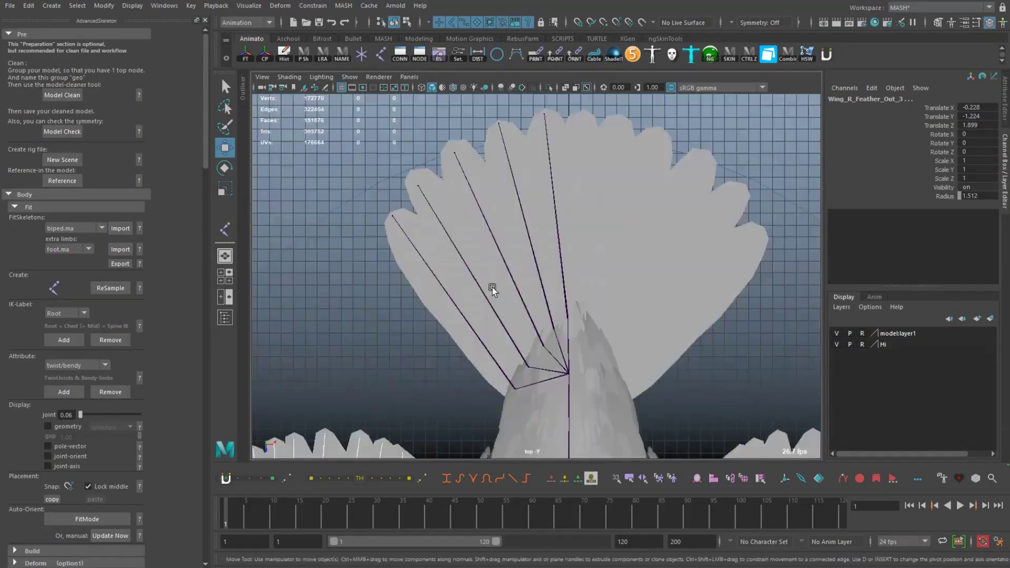
- Draw a CV curve in the top view around the tips of the tail feathers that have joint chains
left_click(368, 174)
middle_click_drag(369, 174, 249, 134, "alt")
middle_click_drag(388, 254, 438, 199, "alt")
left_click(405, 283)
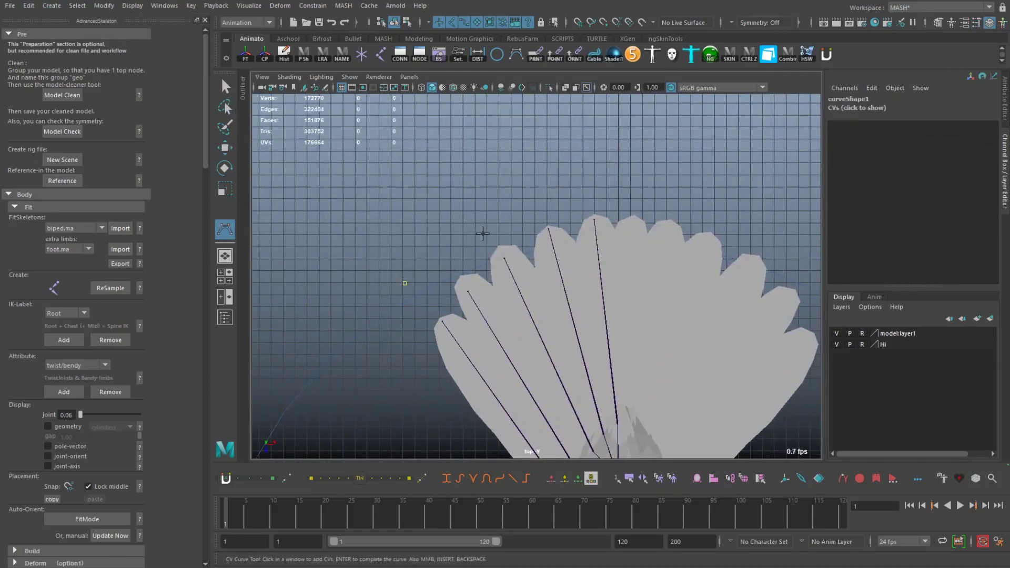
key("Return")
- Move the tail curve's control points so that it follows the arc of the feather tips, and return to object mode
left_click_drag(406, 282, 445, 334)
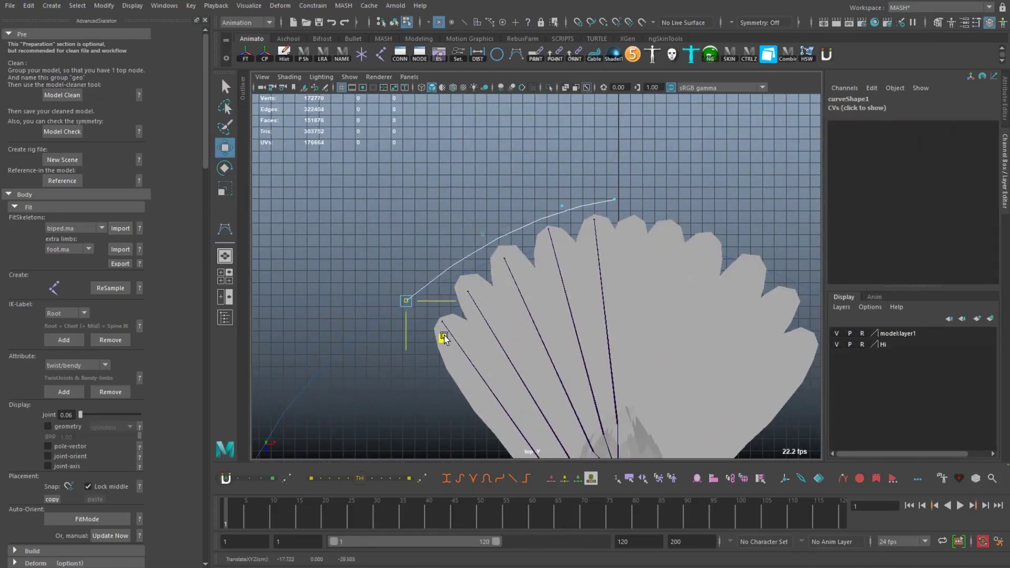
middle_click_drag(518, 279, 587, 242)
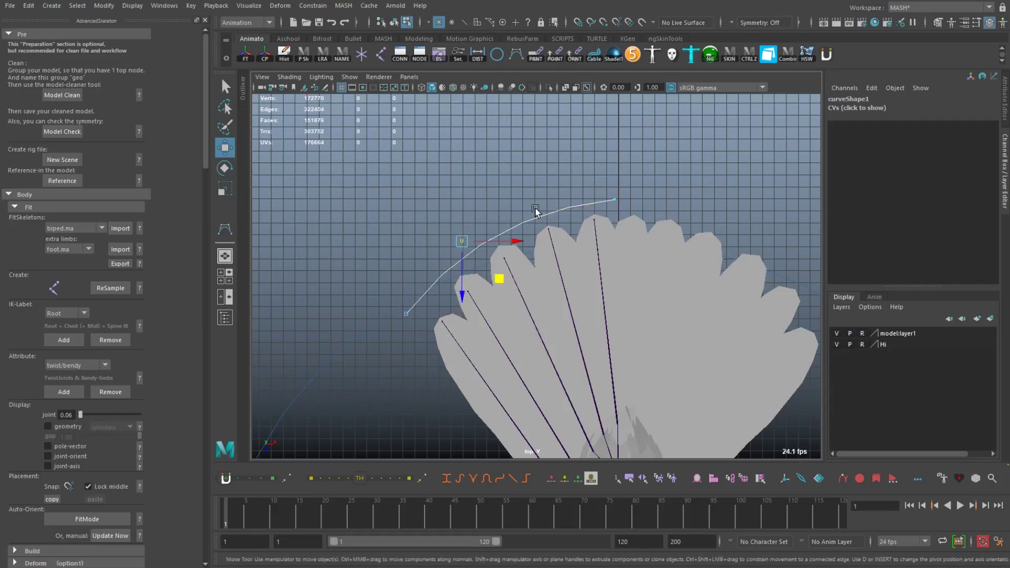
key("F8")
scroll(383, 311, "down", 5)
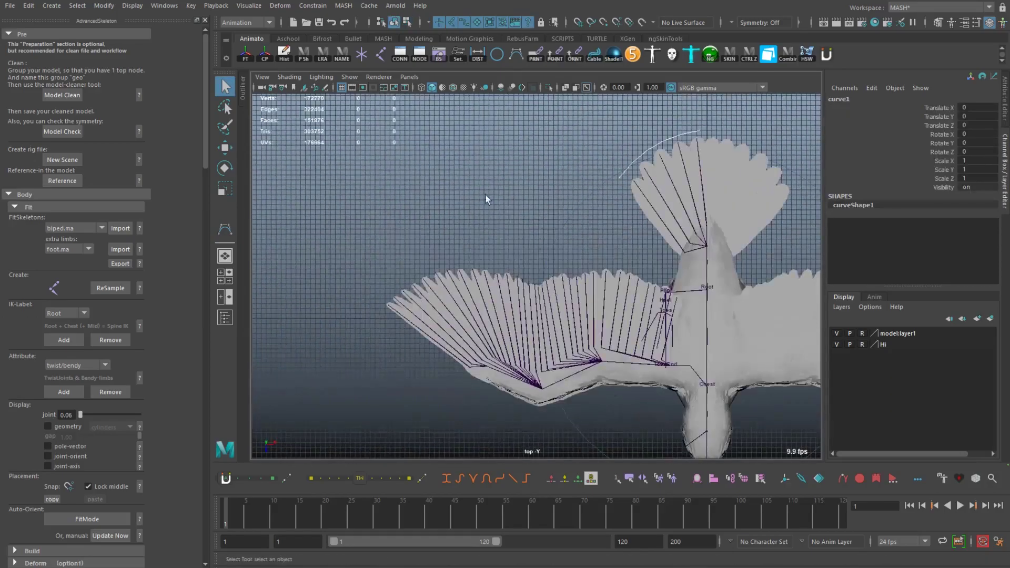
- Draw a CV curve in the top view along the wing's feather tips, from the outermost feather to the body
key("y")
scroll(356, 304, "up", 5)
left_click(357, 300)
left_click(394, 269)
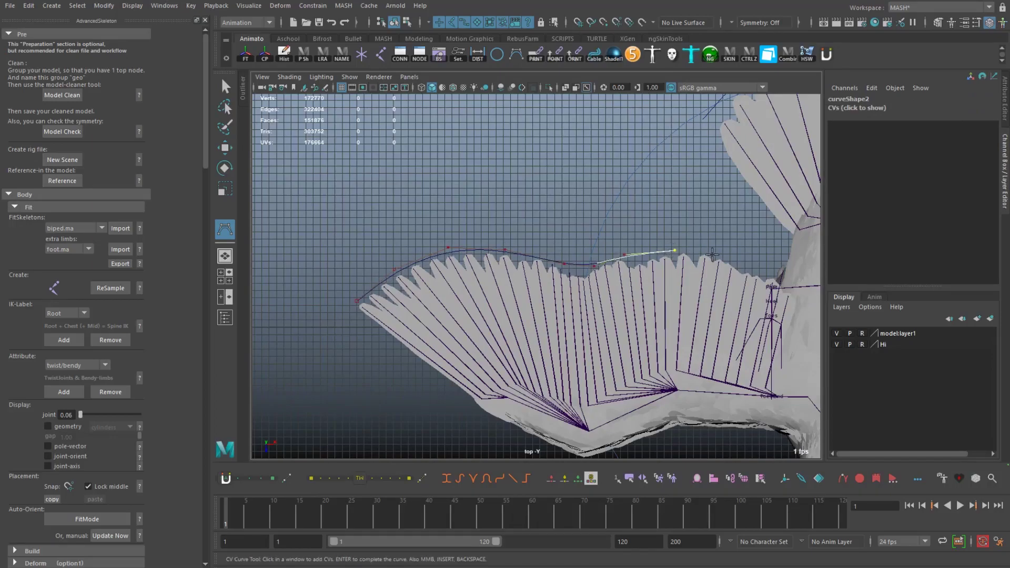
middle_click_drag(797, 282, 761, 282, "alt")
key("q")
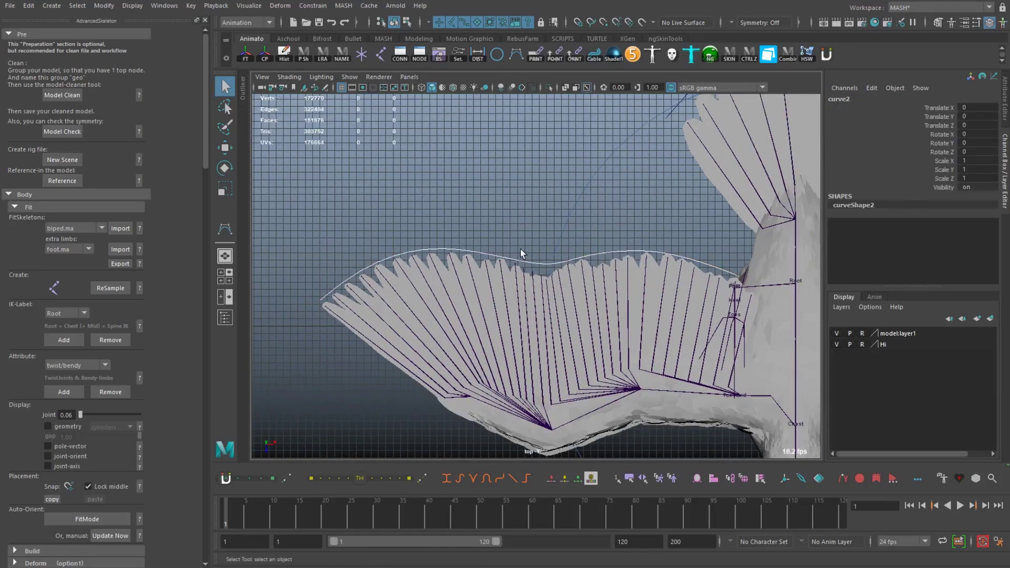
- Raise the wing curve to the height of the wing feathers, with a Translate Y of 36.292
key("w")
left_click_drag(507, 255, 589, 265, "alt")
middle_click_drag(301, 295, 301, 258)
left_click_drag(301, 258, 468, 279, "alt")
left_click(453, 413)
key("q")
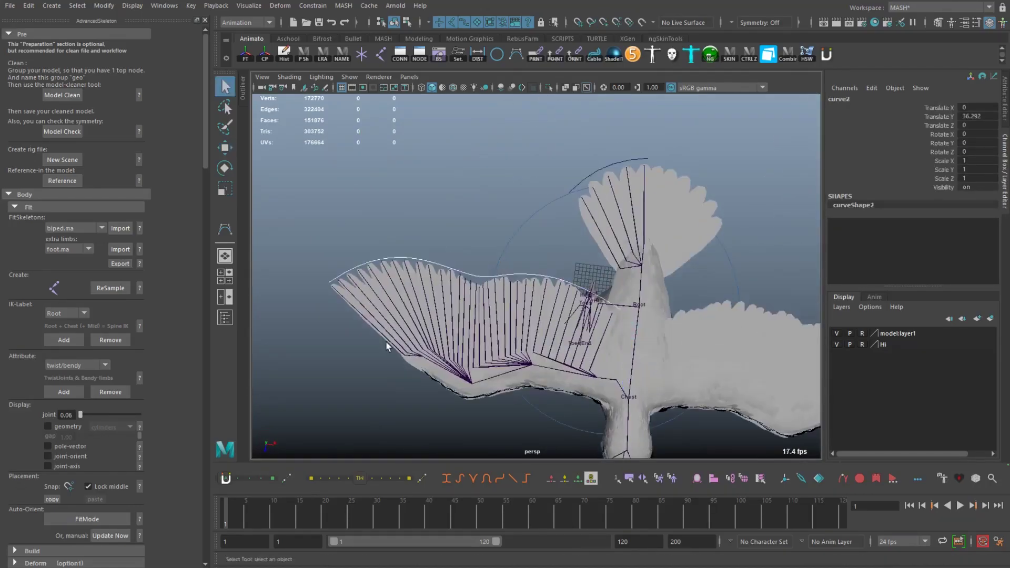
- Select all the wing feather joints together with the wing curve and add the curveGuide attribute to them
left_click(548, 353)
scroll(489, 355, "up", 2)
key("space")
scroll(520, 438, "up", 3)
left_click(570, 377)
left_click(387, 271)
left_click(401, 260)
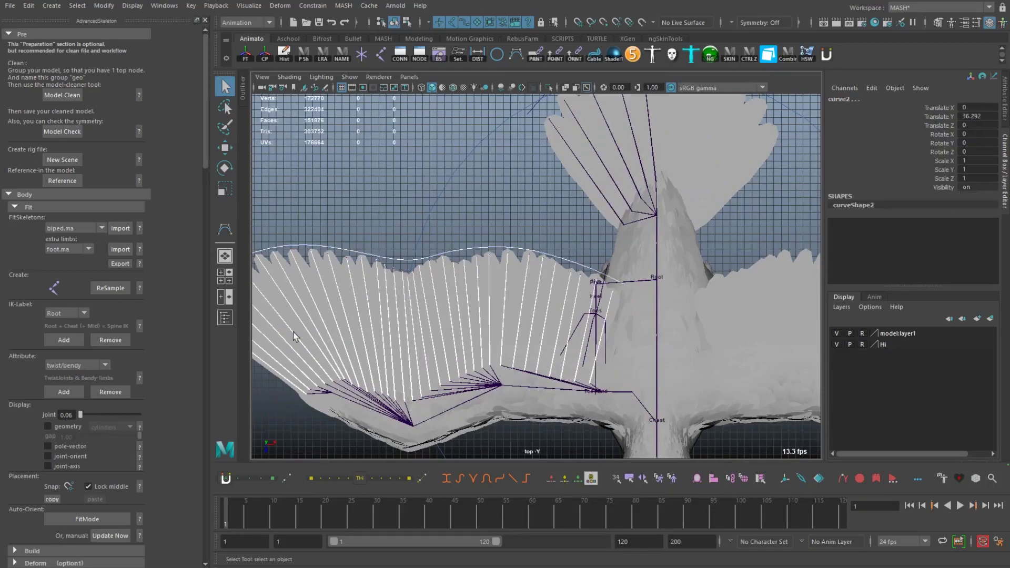
middle_click_drag(302, 360, 446, 358, "alt")
left_click(453, 316)
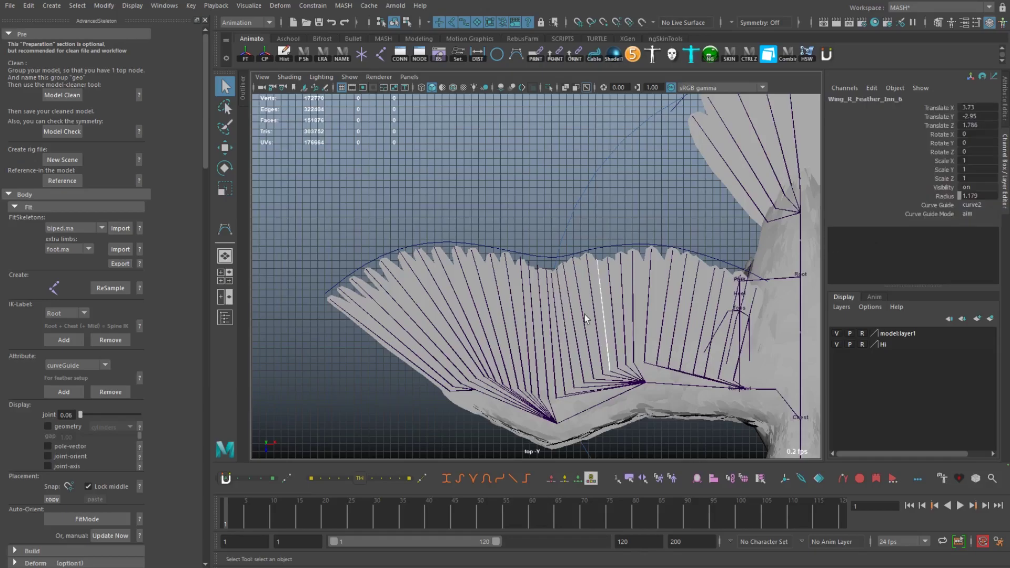
- Add the curveGuide attribute to the tail feather joints using the tail curve
middle_click_drag(736, 211, 552, 183, "alt")
left_click(579, 177)
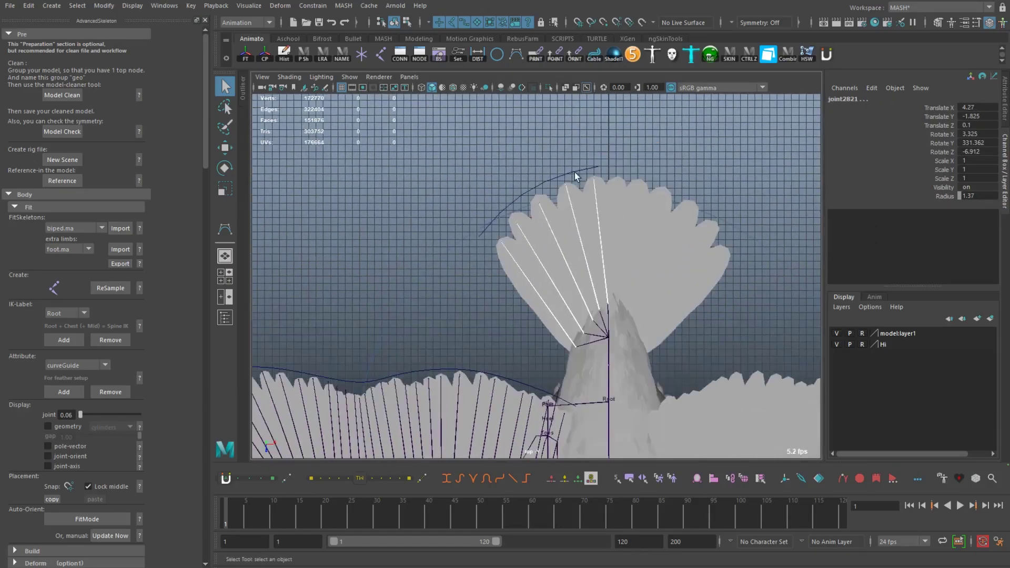
left_click(64, 392)
left_click(587, 242)
- Add the twist/bendy attribute to the wing and tail feather joints, with 3 twist joints for the tail feathers
middle_click_drag(376, 401, 522, 261, "alt")
mouse_move(331, 247)
left_mouse_down()
mouse_move(609, 327)
mouse_move(701, 255)
left_mouse_up()
middle_click_drag(701, 256, 671, 283, "alt")
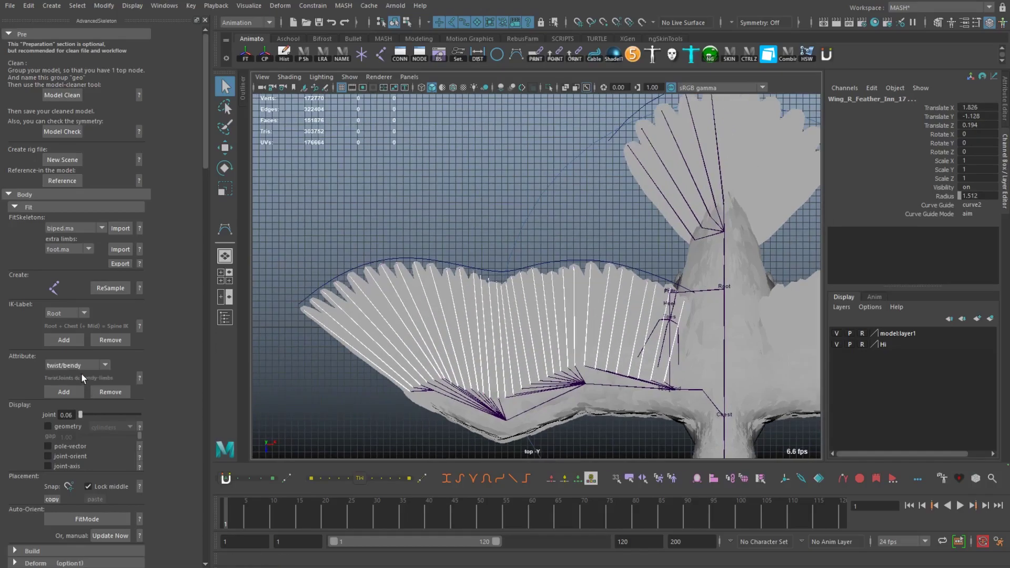
left_click(388, 365)
middle_click_drag(544, 316, 521, 330, "alt")
left_click(521, 329)
left_click_drag(605, 108, 687, 176)
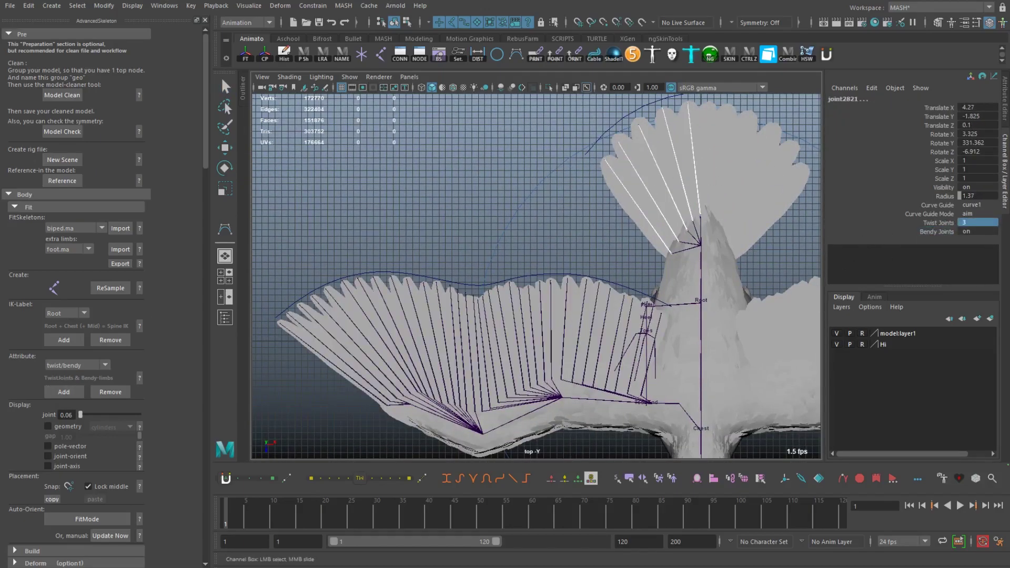
- Move the Eye joint to the falcon's right eye and align it with the eye's direction
left_click(634, 358)
key("w")
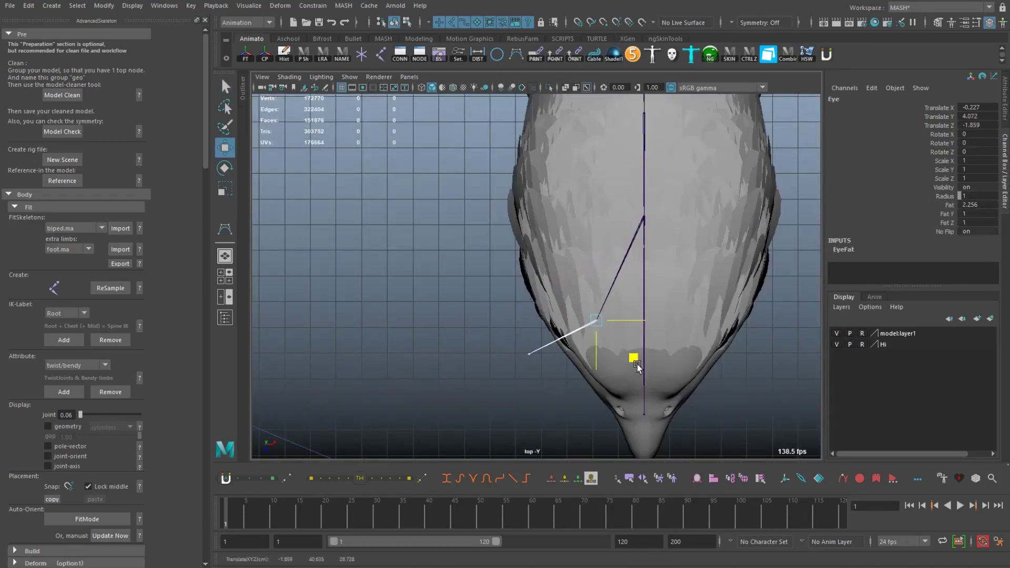
key("f")
key("e")
key("w")
left_click_drag(535, 259, 576, 210, "alt")
left_click(518, 350)
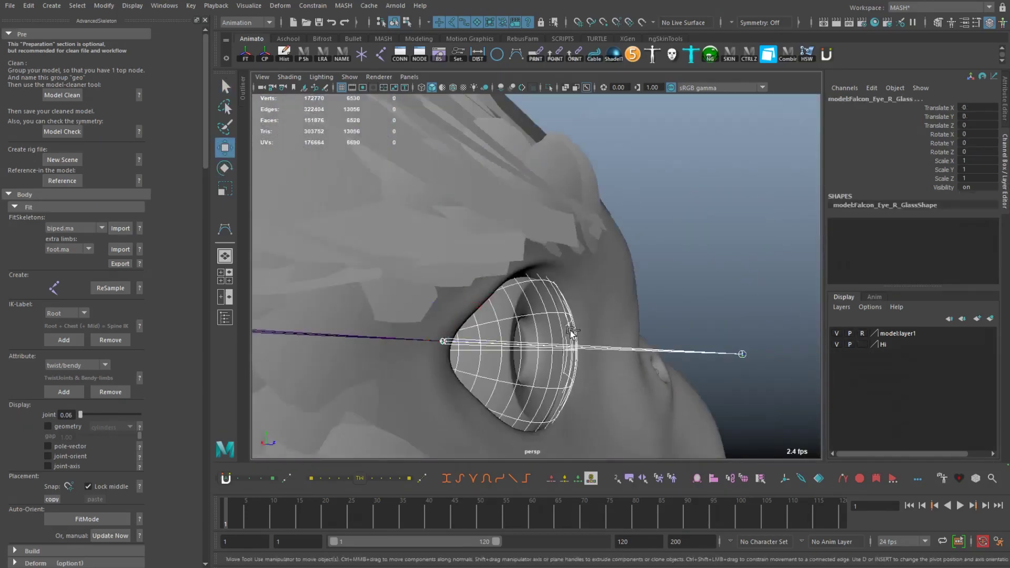
- Isolate the Eye joint with the right eye's meshes, centre the joint on the pupil, and leave isolation
key("ctrl+1")
left_click(526, 329)
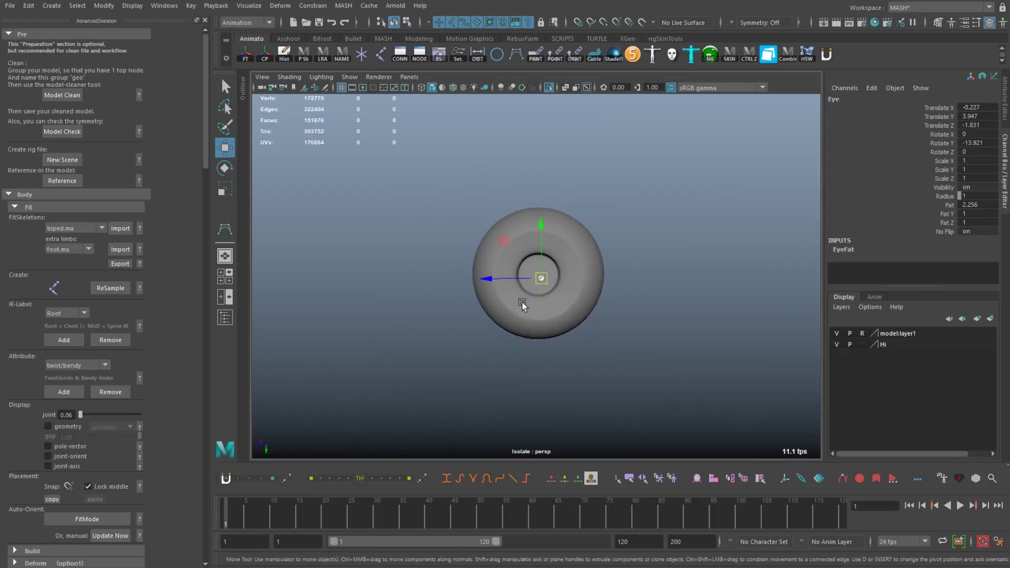
left_click(549, 87)
left_click_drag(560, 125, 605, 274, "alt")
left_click(633, 310)
left_click_drag(633, 310, 658, 247, "alt")
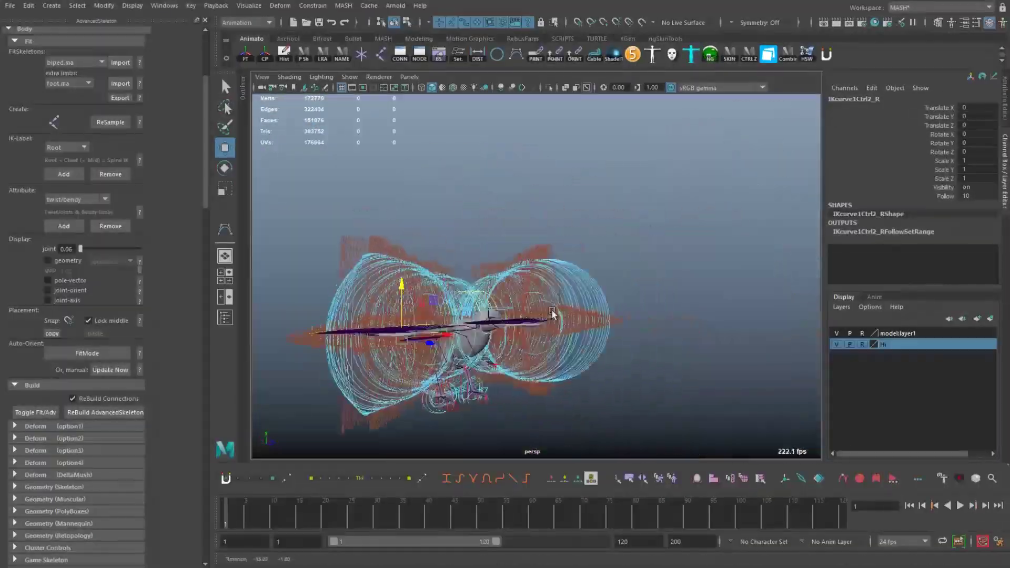
- Select the feather bend controls on both wings and the tail and shrink their curves with a scale of 0.1
left_click_drag(406, 255, 519, 304)
left_click_drag(545, 252, 612, 283)
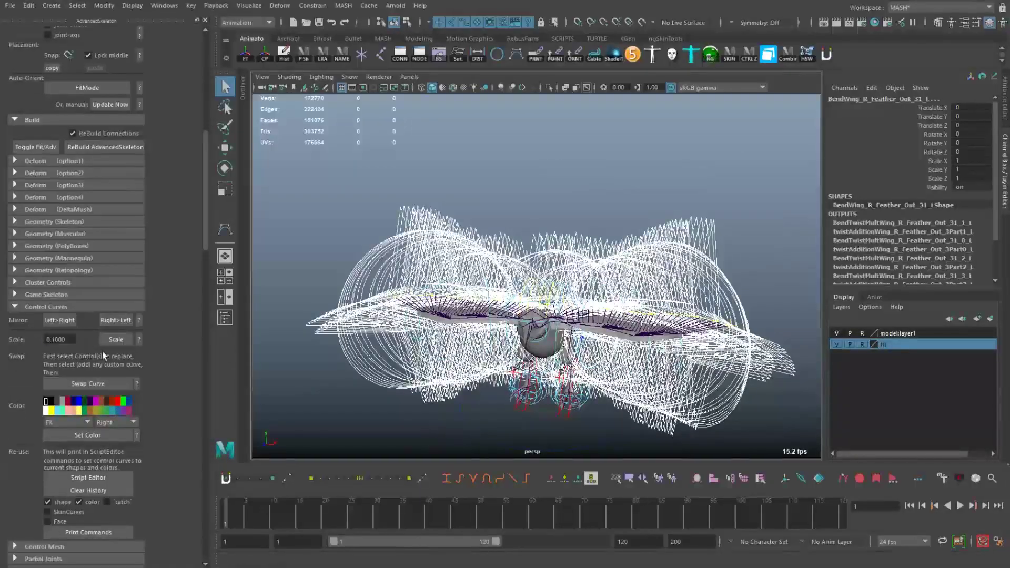
left_click_drag(287, 283, 522, 325)
left_click_drag(522, 324, 522, 325)
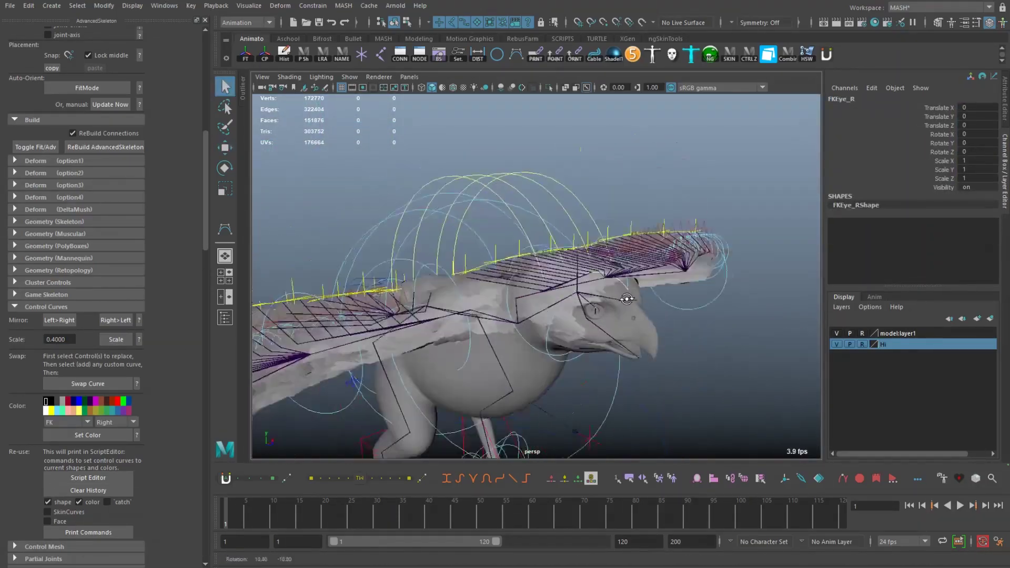
- Scale and move the jaw control's points so that the control sits just below the lower beak
left_click_drag(510, 232, 622, 336)
key("r")
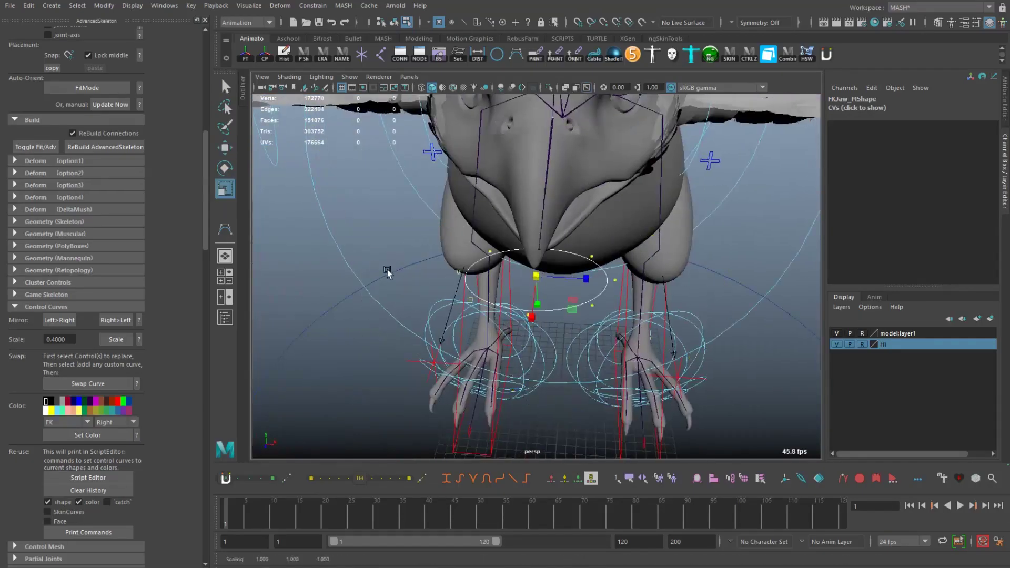
key("q")
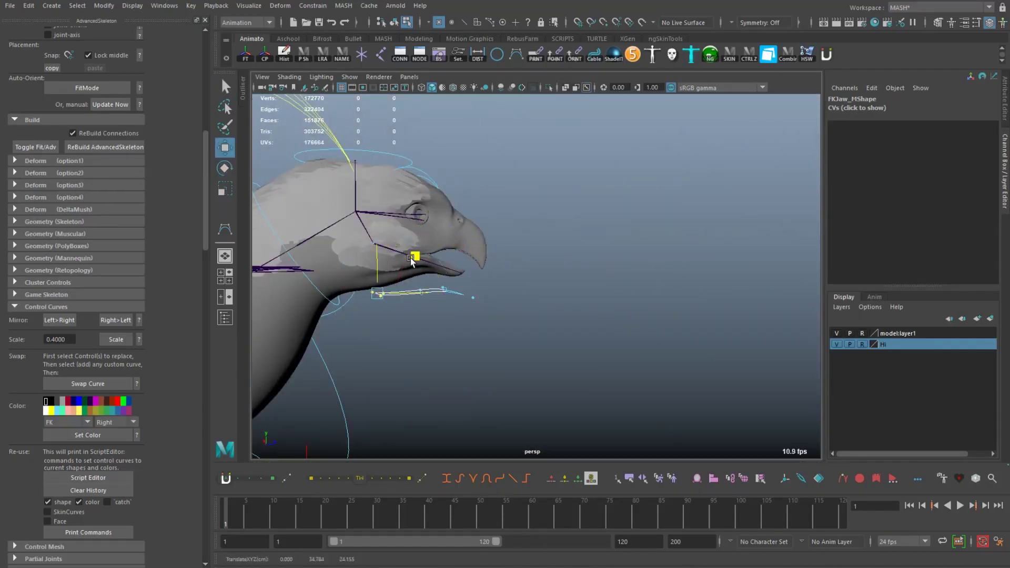
key("q")
left_click(521, 321)
left_click_drag(521, 321, 526, 336, "alt")
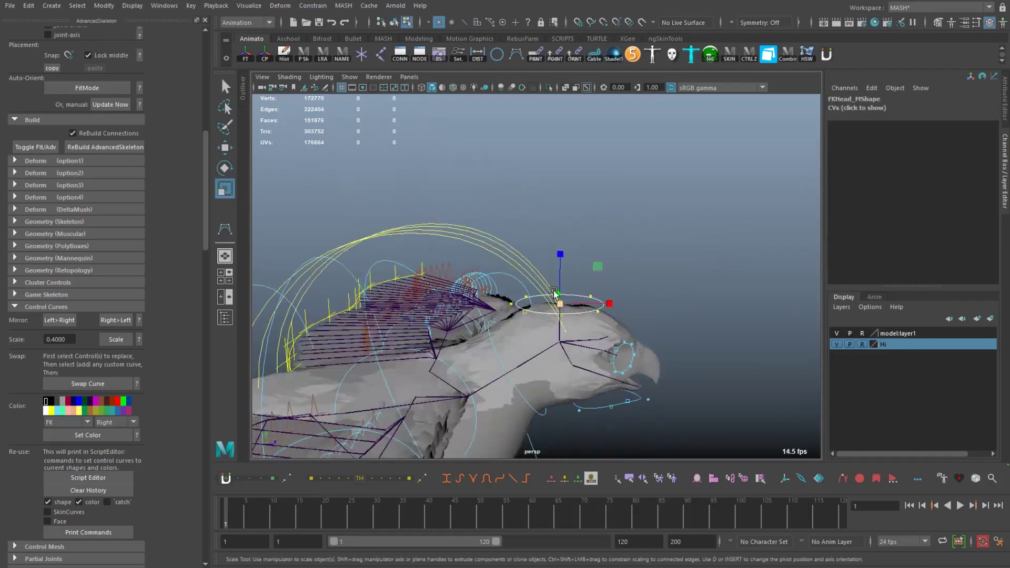
- Scale and move the head control's points so that the control lies just above the top of the head
left_click(585, 343)
left_click_drag(586, 343, 638, 303, "alt")
key("q")
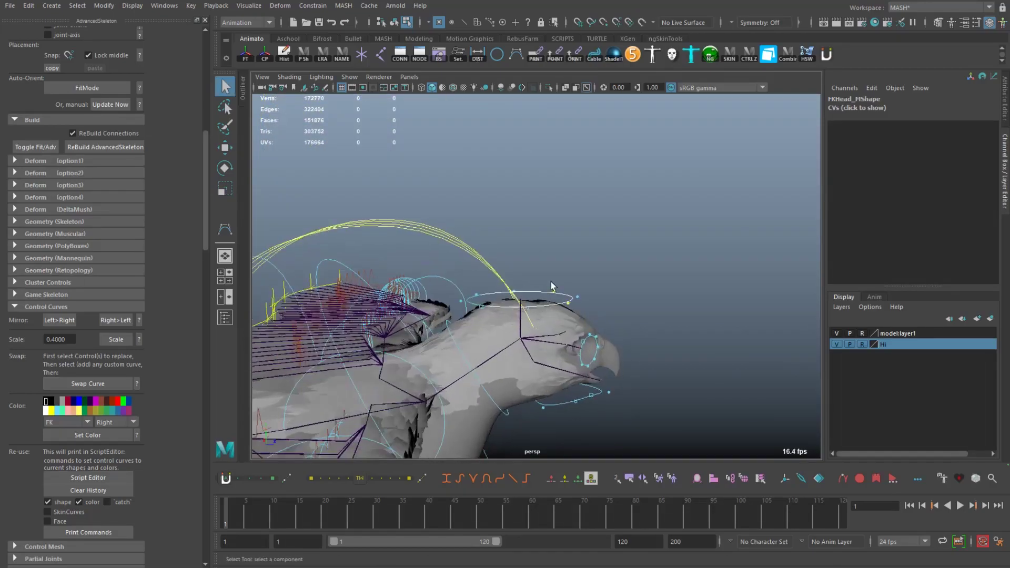
key("w")
left_click(463, 234)
left_click_drag(463, 234, 612, 374, "alt")
- Enlarge the selected control curves with a scale of 1.4
type("1.4")
left_click(116, 339)
left_click_drag(526, 316, 550, 387, "alt")
left_click_drag(513, 305, 565, 255, "alt")
- Rotate and move the control points of the torso controls, including the root control, to fit them to the body
key("r")
key("F8")
key("e")
left_click(533, 288)
left_click(441, 279)
left_click_drag(532, 165, 608, 286, "alt")
key("q")
left_click(608, 286)
left_click_drag(607, 361, 663, 325, "alt")
key("e")
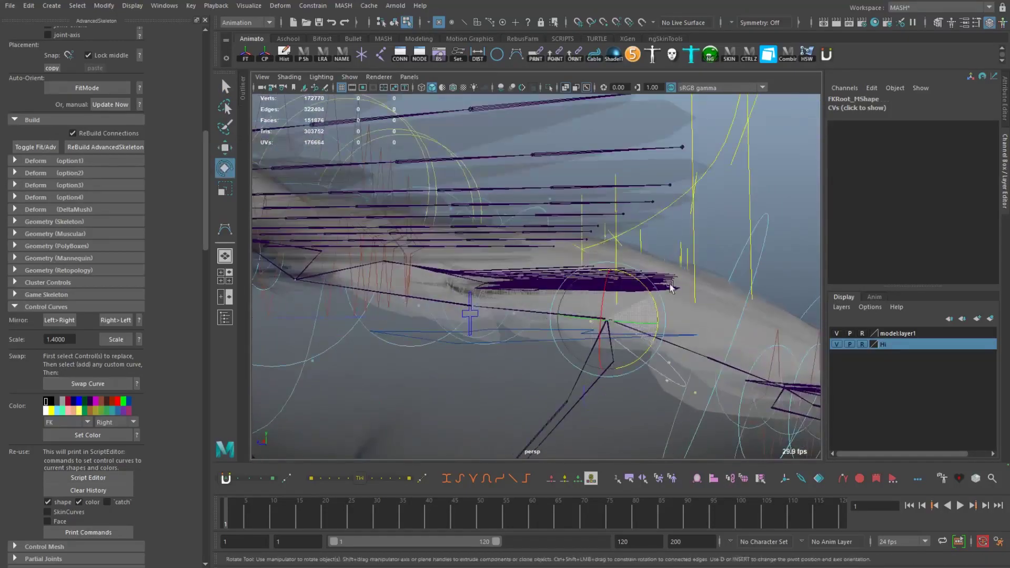
key("w")
left_click_drag(449, 330, 679, 291, "alt")
- Select the first tail control and adjust the points of the controls around the base of the tail
left_click(691, 287)
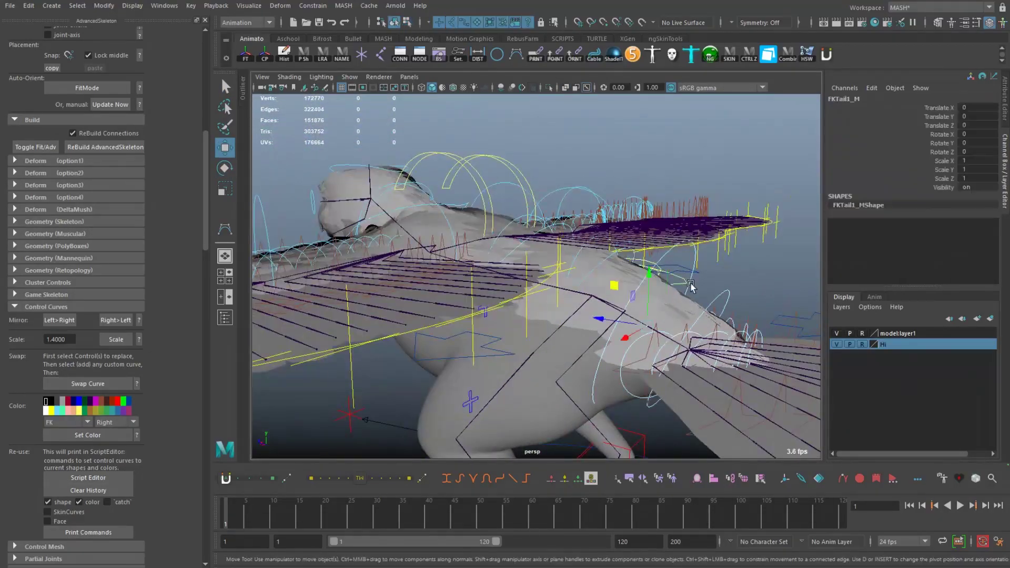
left_click_drag(500, 337, 411, 358, "alt")
left_click(521, 395)
left_click(410, 329)
key("r")
key("w")
left_click(447, 263)
key("q")
- Select the toe controls and shrink their curves with a scale of 0.8
left_click(116, 339)
key("w")
left_click_drag(316, 263, 506, 232, "alt")
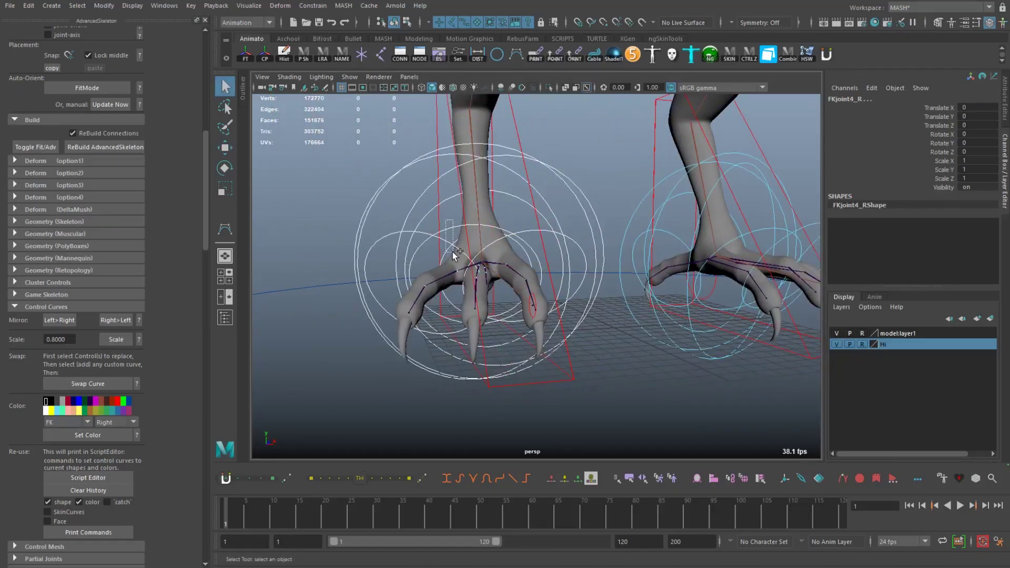
left_click_drag(473, 316, 603, 302, "alt")
key("q")
left_click(605, 248)
- Scale and move the points of the foot roll controls, including RollToes, so that they sit clear of the feet
key("q")
left_click(529, 300)
key("r")
left_click_drag(521, 311, 391, 325, "alt")
key("q")
left_click(453, 321)
scroll(391, 325, "up", 6)
left_click(492, 274)
left_click_drag(492, 273, 551, 233, "alt")
key("w")
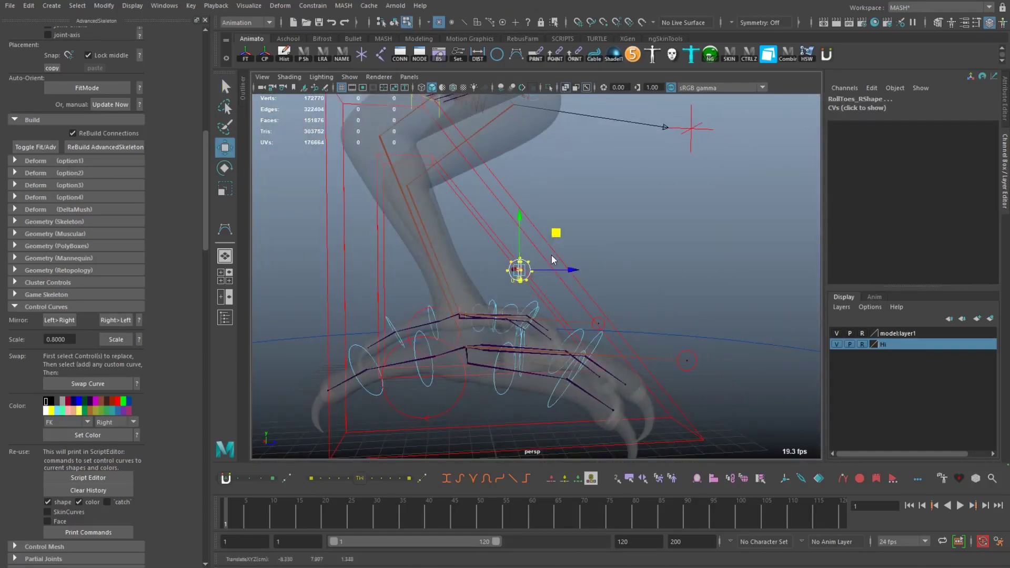
left_click_drag(584, 299, 558, 316, "alt")
scroll(527, 318, "down", 5)
key("w")
- Save the scene as Falcon_Rig_04.ma
left_click(527, 319)
left_click(10, 5)
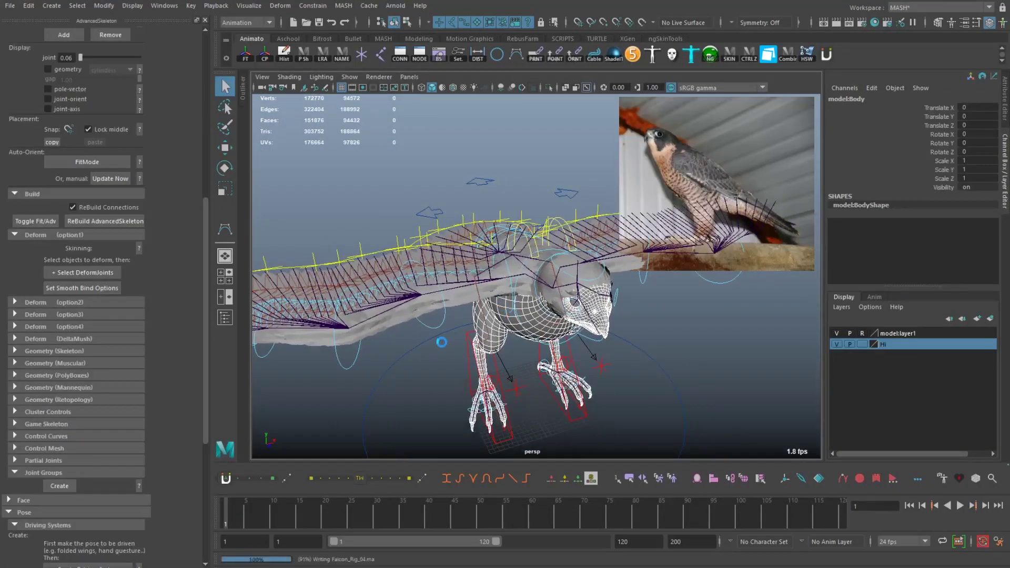
left_click_drag(442, 342, 450, 336, "alt")
- Smooth bind the body mesh to all the deform joints
left_click_drag(363, 299, 510, 391, "alt")
key("ctrl+1")
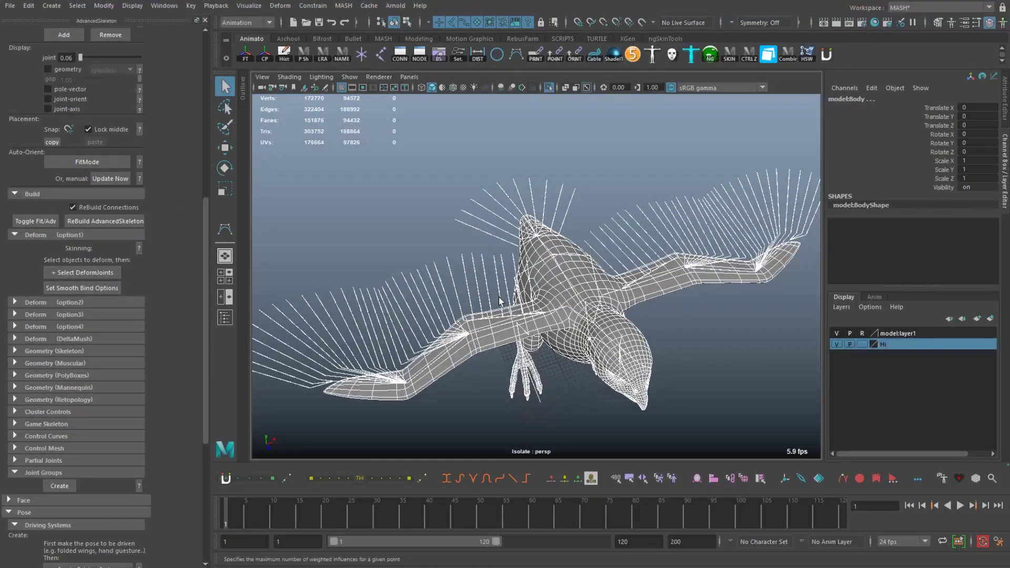
key("ctrl+1")
left_click(453, 352)
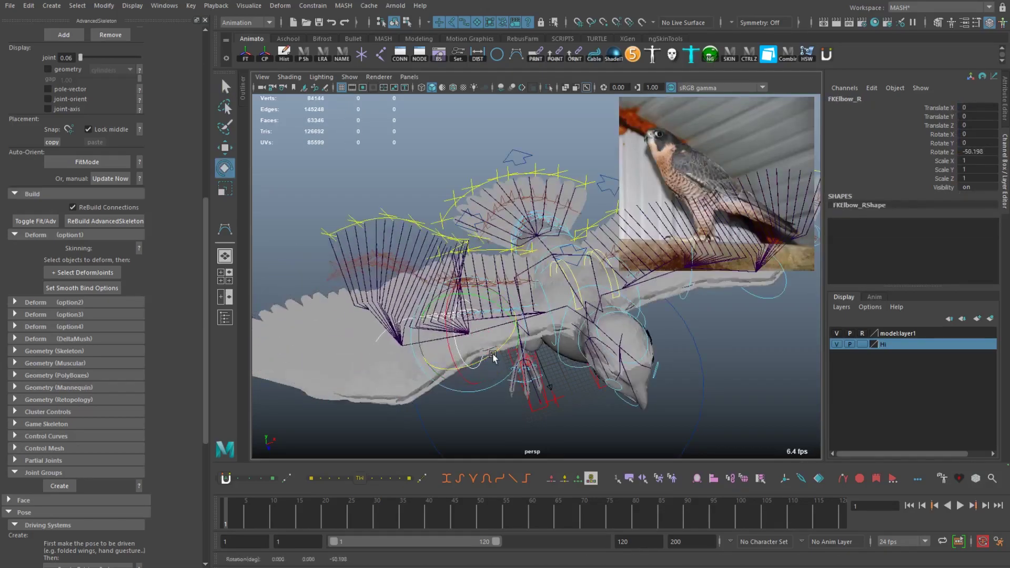
key("ctrl+z")
key("ctrl+z")
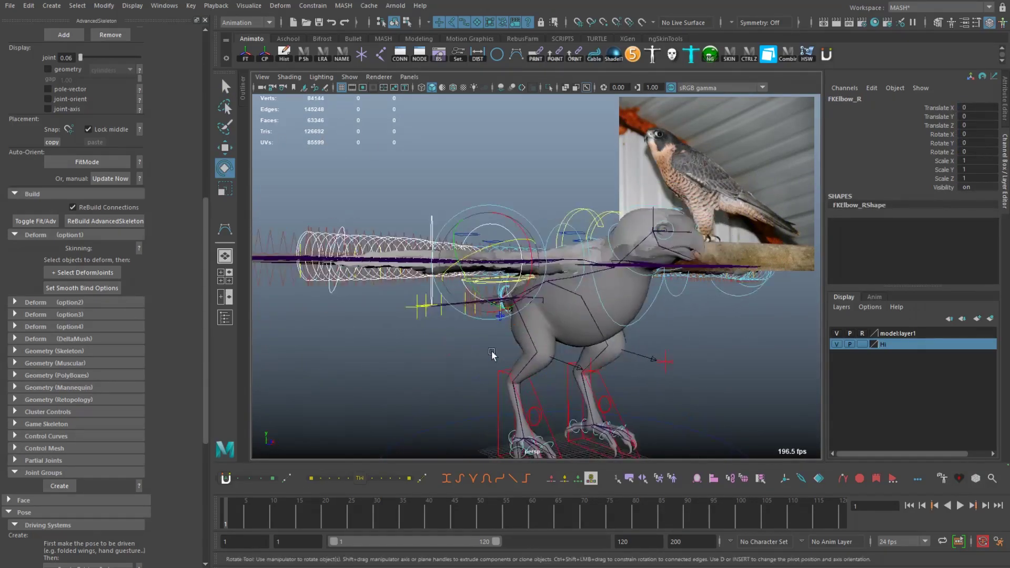
- Rotate the right shoulder control to swing the wing back towards the body
left_click(518, 287)
left_click_drag(540, 261, 537, 362, "alt")
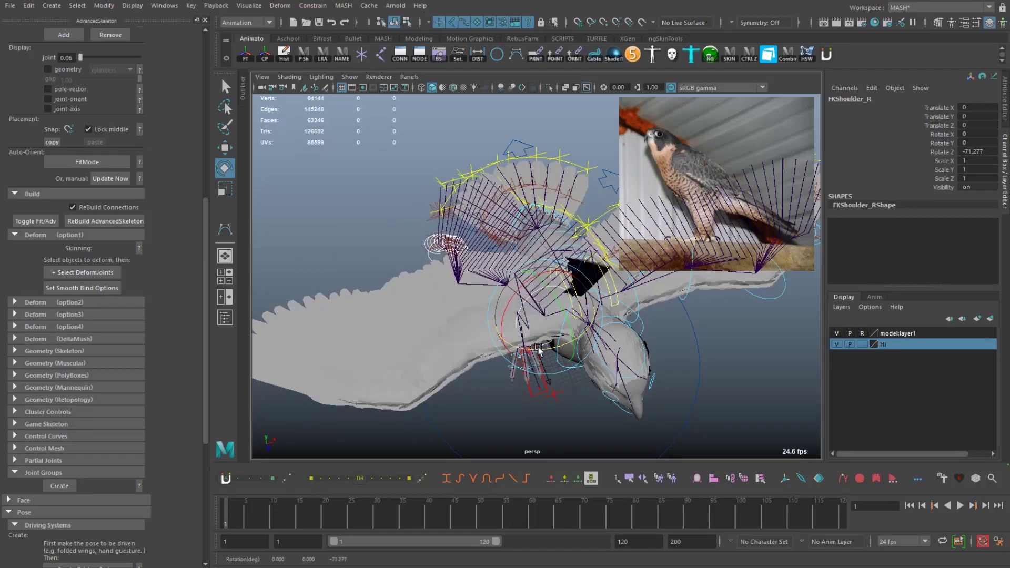
left_click_drag(493, 319, 621, 313, "alt")
- Fold the right wing further with the arm controls, undoing an unwanted rotation
left_click(544, 318)
left_click(544, 353)
left_click_drag(544, 354, 499, 323, "alt")
key("ctrl+z")
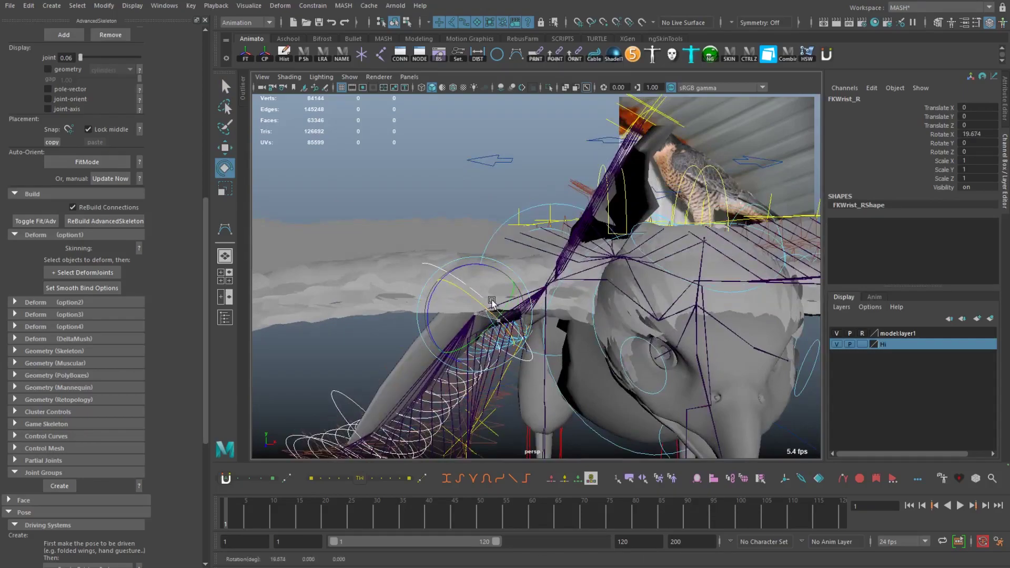
left_click_drag(541, 357, 472, 325, "alt")
left_click(473, 327)
- Isolate the body mesh and rotate the right elbow and wrist controls to fold the wing against the body
key("e")
key("ctrl+1")
left_click_drag(545, 375, 562, 339, "alt")
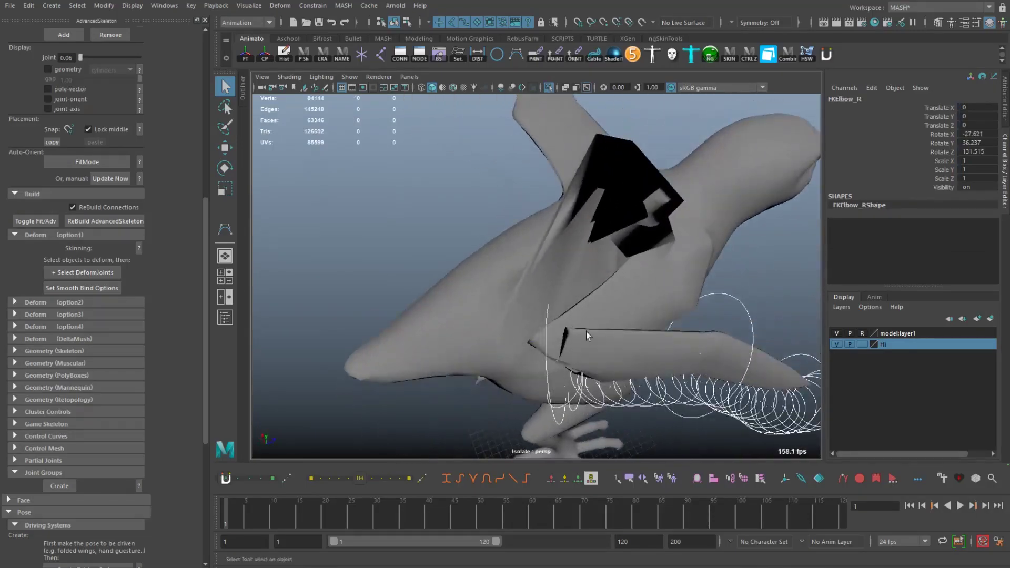
left_click_drag(662, 363, 608, 249, "alt")
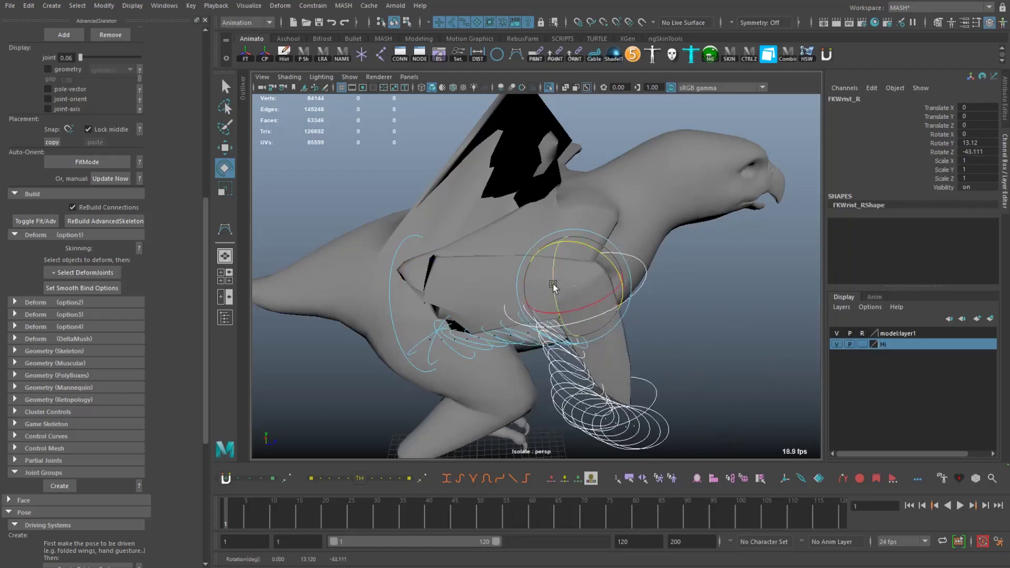
- Refine the folded wing by rotating the right elbow control to -37.13, 28.436 and 149.323
left_click_drag(610, 322, 605, 329)
left_click_drag(605, 329, 579, 361, "alt")
left_click_drag(579, 360, 410, 283, "alt")
key("q")
left_click_drag(410, 284, 348, 290, "alt")
key("q")
scroll(324, 131, "down", 5)
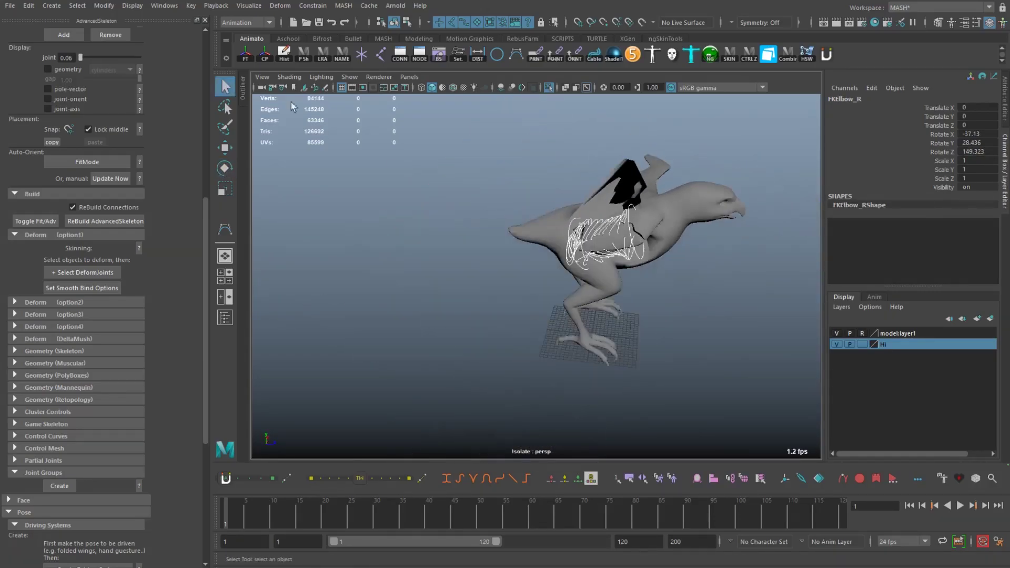
- Isolate the body mesh with the reference image plane to compare the folded wing with the photo, and leave isolation
left_click(550, 88)
left_click_drag(575, 179, 422, 220, "alt")
key("ctrl+1")
left_click_drag(452, 263, 609, 333, "alt")
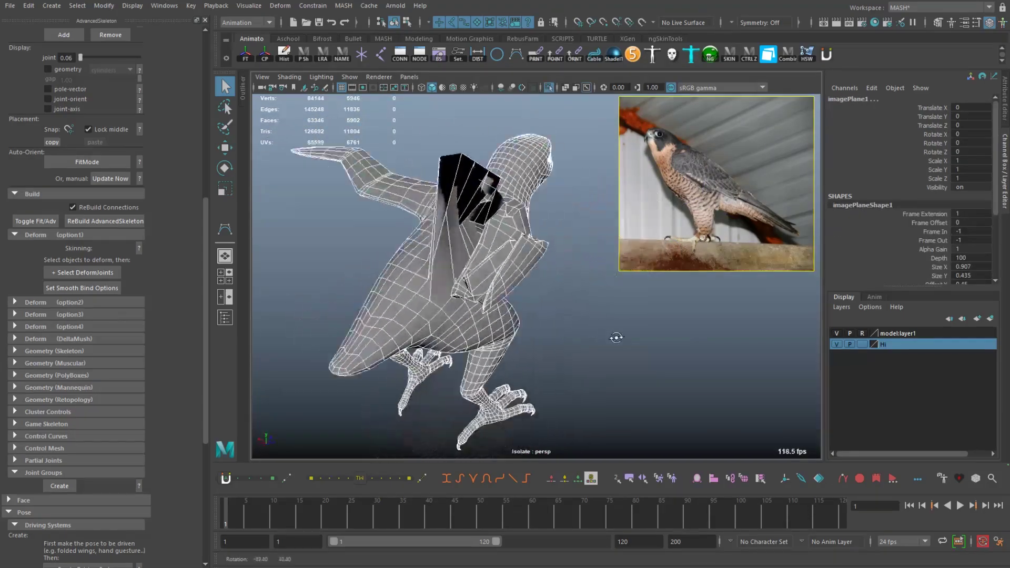
left_click(451, 316)
key("e")
key("ctrl+1")
- Move the curve control IKcurve2Ctrl1_R towards the folded feathers, locate it in the Outliner, and save the scene
left_click_drag(641, 263, 590, 268, "alt")
left_click(510, 349)
key("w")
left_click(591, 267)
left_click(226, 317)
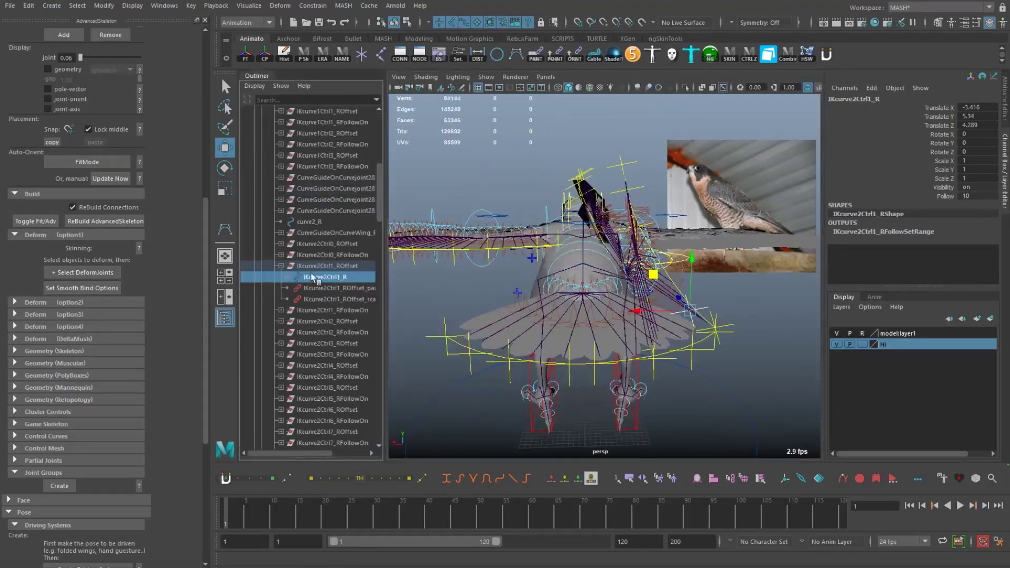
left_click(258, 78)
key("ctrl+s")
- Move the right-wing curve control IKcurve2Ctrl6_R towards the body to gather the outer feathers of the folded wing
left_click_drag(474, 295, 591, 339, "alt")
left_click(411, 177)
left_click(367, 250)
left_click(591, 338)
key("w")
left_click(542, 384)
left_click_drag(543, 384, 512, 289, "alt")
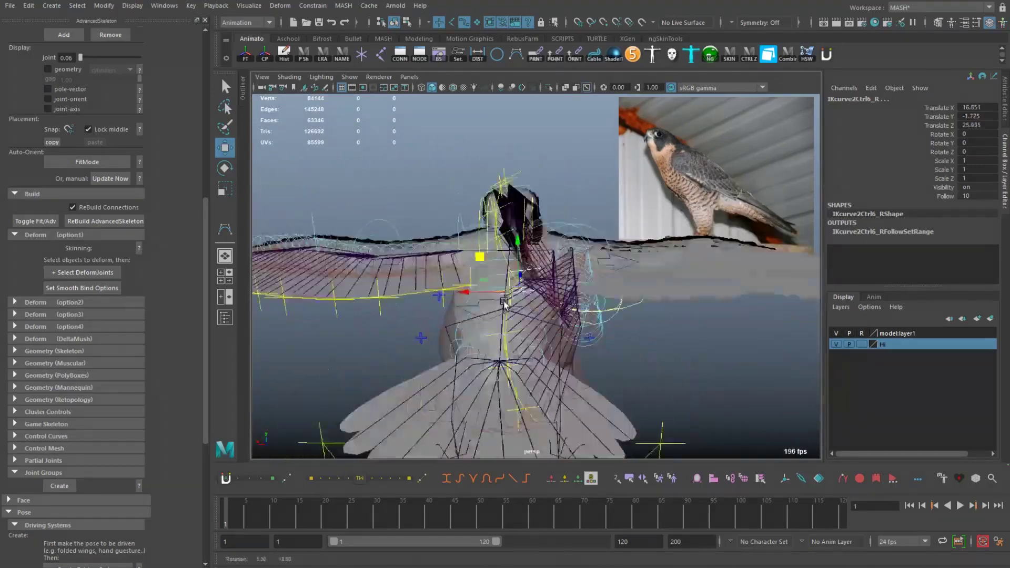
scroll(512, 289, "up", 5)
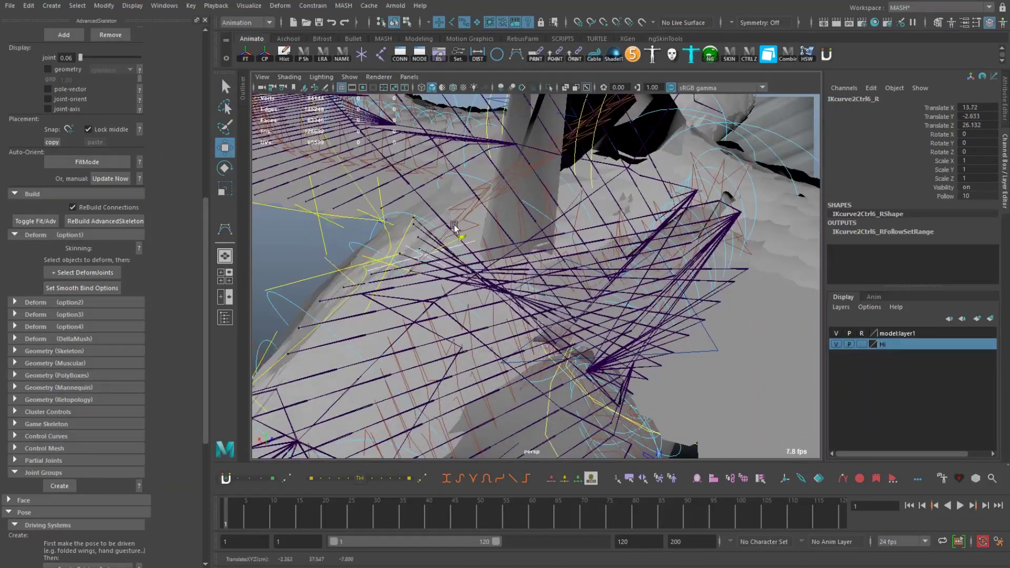
- Reposition IKcurve2Ctrl4_R and IKcurve2Ctrl5_R so the middle feathers of the right wing lie along the body
scroll(448, 231, "down", 5)
left_click_drag(449, 231, 608, 351, "alt")
left_click(487, 283)
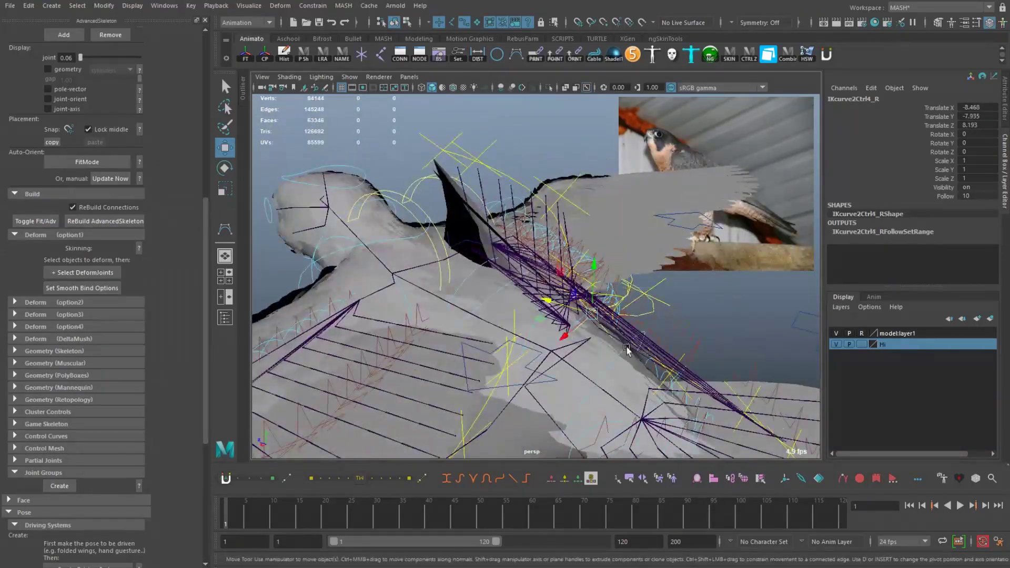
left_click(608, 351)
left_click_drag(687, 386, 445, 211, "alt")
left_click(616, 279)
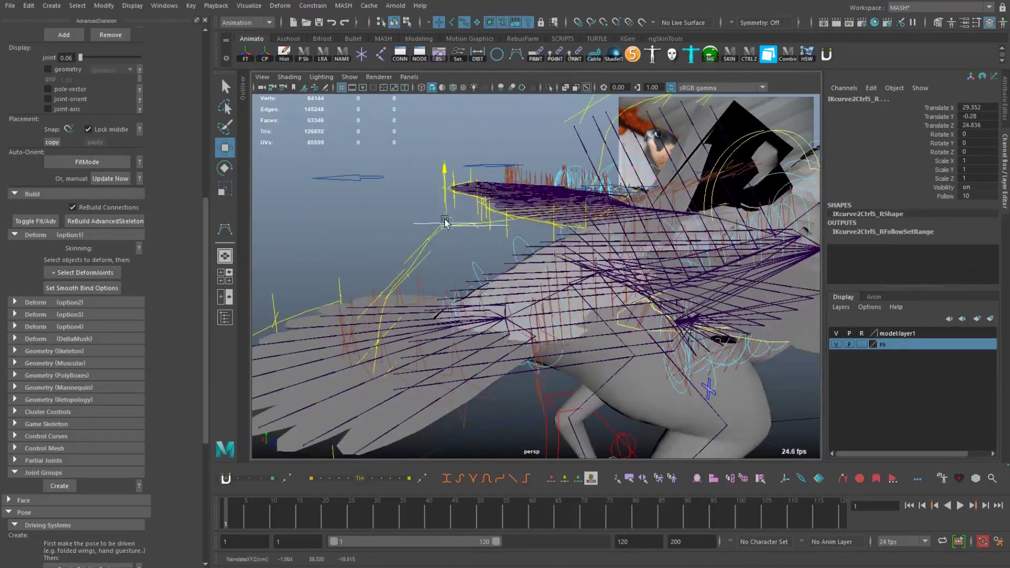
- Adjust IKcurve2Ctrl6_R again to line its feathers up with the neighbouring curve controls on the folded right wing
left_click_drag(469, 247, 627, 335)
key("q")
left_click(529, 291)
left_click(511, 256)
left_click(470, 286)
left_click(625, 333)
left_click(627, 335)
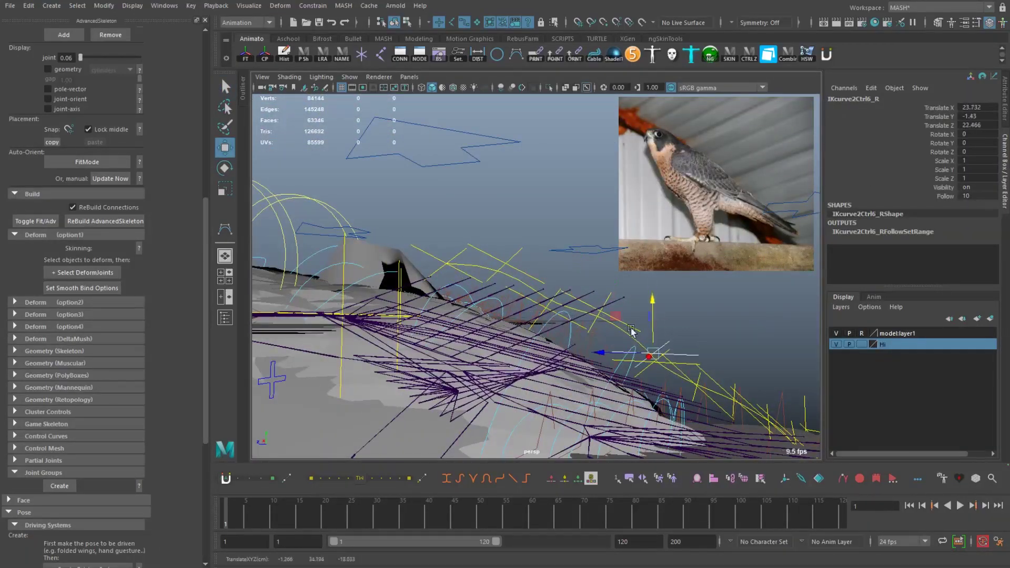
- Move IKcurve2Ctrl10_R to about -20.188, -3.663 and 1.338 to tuck in the feathers at the end of the guide curve
left_click_drag(420, 235, 405, 247)
left_click_drag(405, 247, 307, 287, "alt")
scroll(92, 304, "down", 5)
key("w")
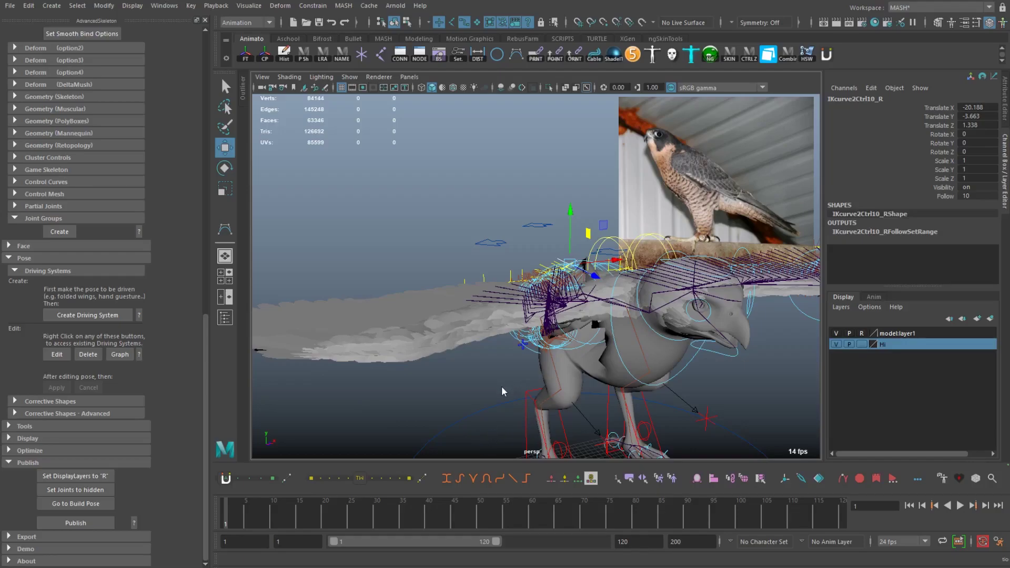
- Scale the wing fold control curves with a value of 0.2 and save the scene
left_click_drag(400, 247, 500, 210, "alt")
middle_click_drag(552, 256, 334, 247)
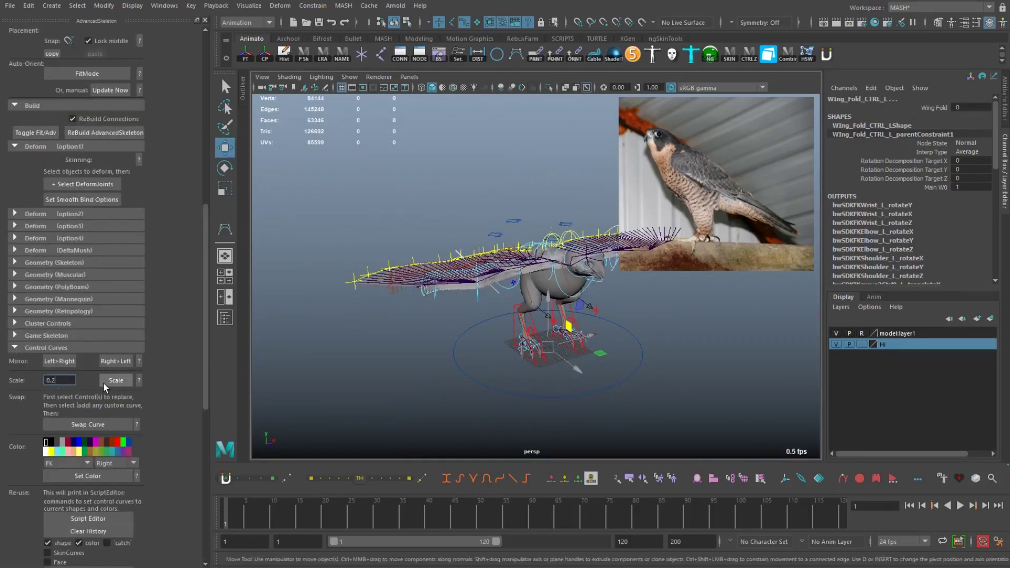
left_click(104, 383)
left_click_drag(400, 368, 647, 305, "alt")
key("ctrl+s")
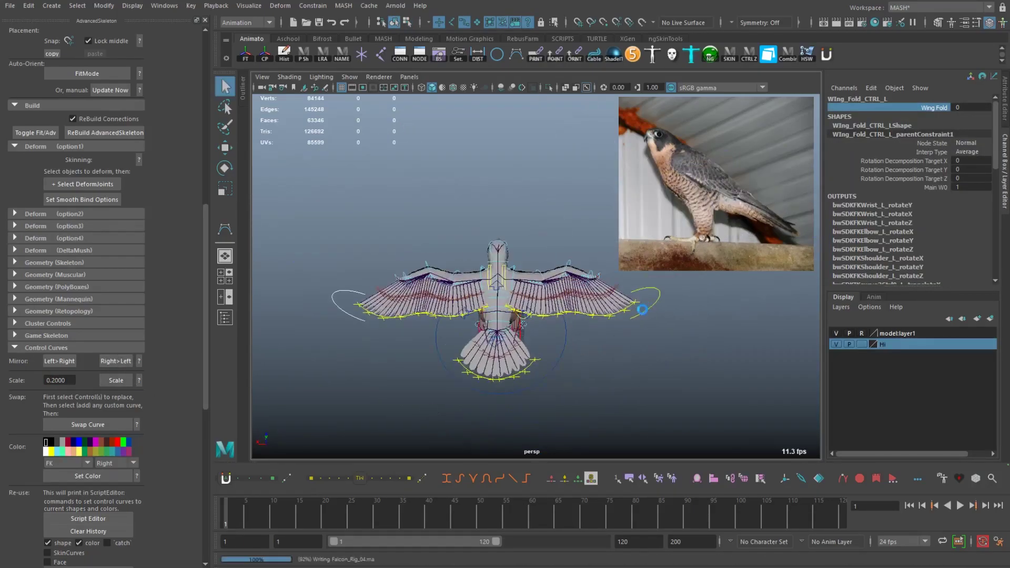
- Colour the FK and IK control curves blue on the left side and red on the right side
left_click(47, 348)
left_click_drag(473, 343, 31, 398, "alt")
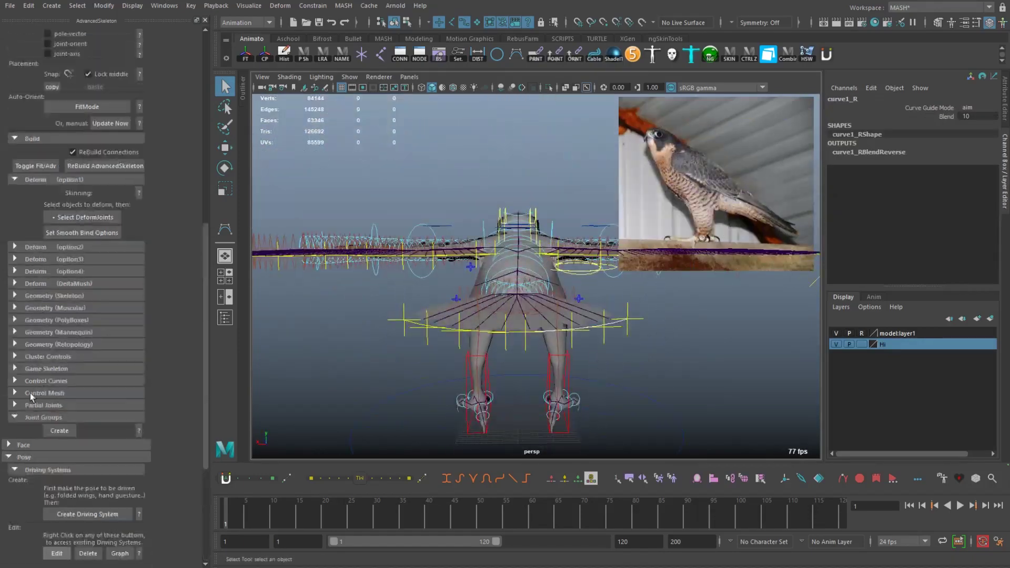
left_click(42, 381)
left_click(80, 384)
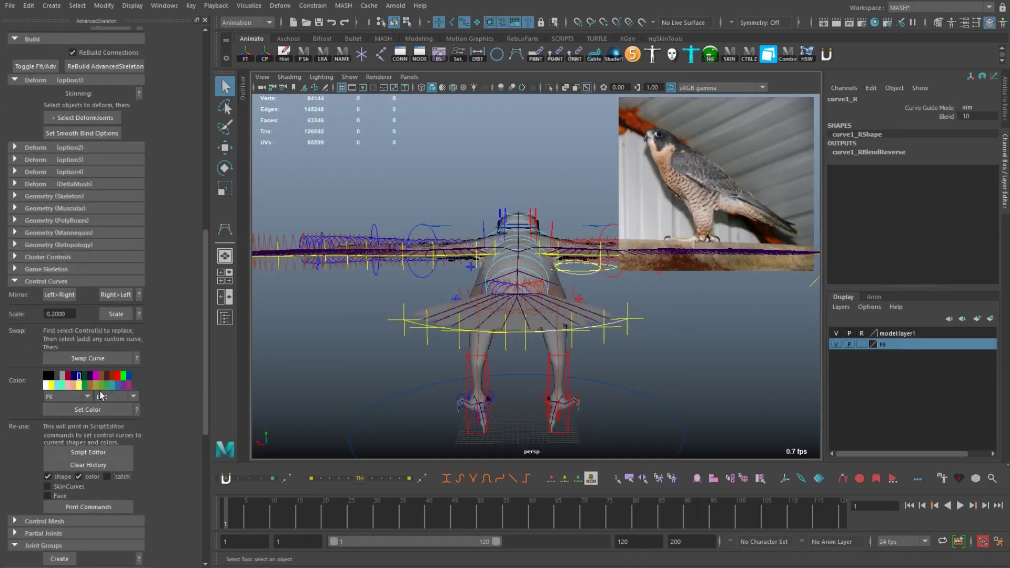
left_click(66, 397)
left_click(65, 408)
left_click_drag(421, 363, 518, 367, "alt")
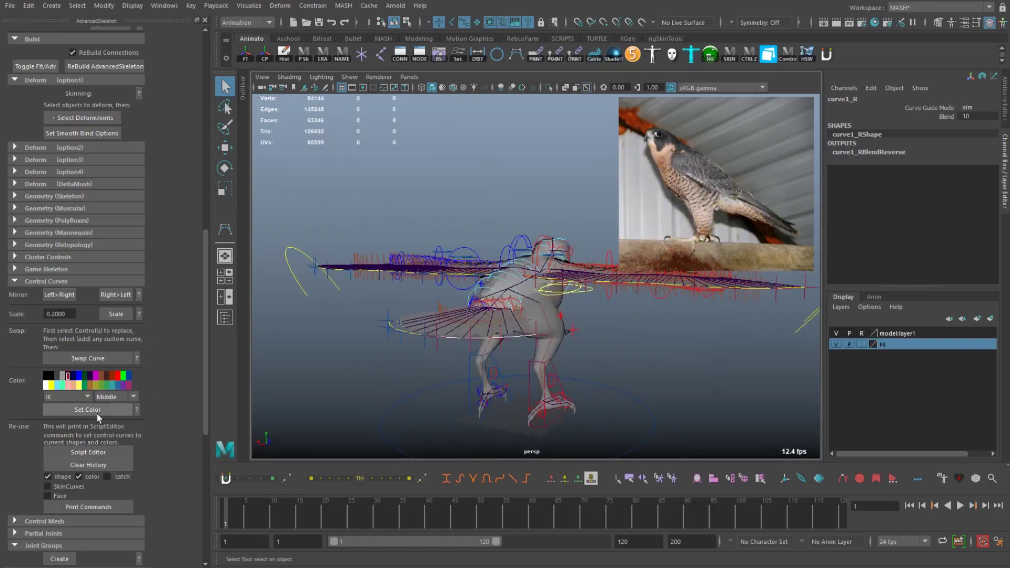
- Colour the FK middle control curves green
left_click(66, 397)
left_click(66, 408)
left_click_drag(368, 369, 379, 416, "alt")
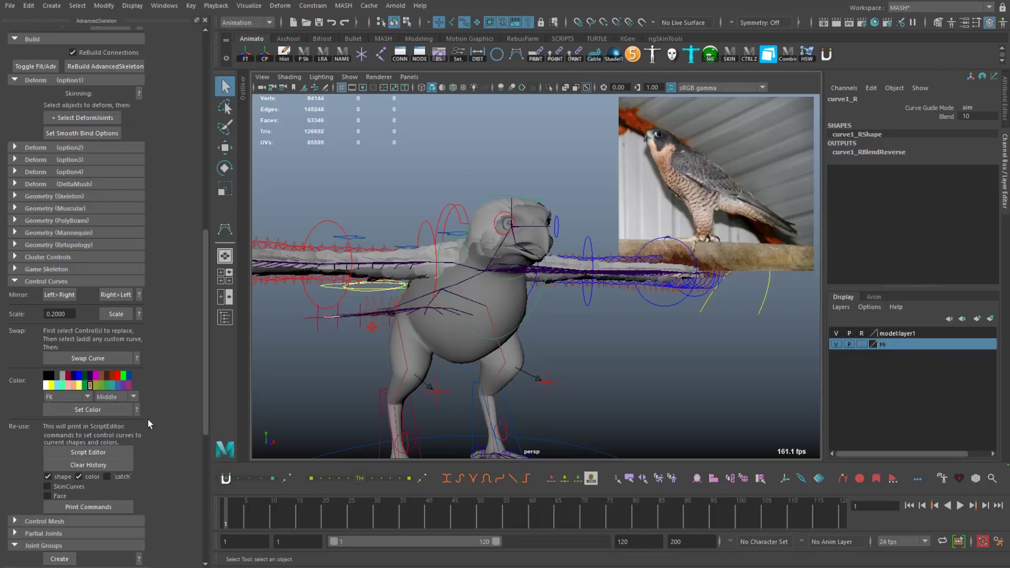
- Move the right tail curve controls, including IKcurve1Ctrl2_R, inward to fold the right tail feathers towards the centre
left_click_drag(641, 388, 518, 373, "alt")
left_click(515, 387)
key("w")
left_click_drag(582, 387, 519, 372)
key("q")
scroll(501, 410, "up", 5)
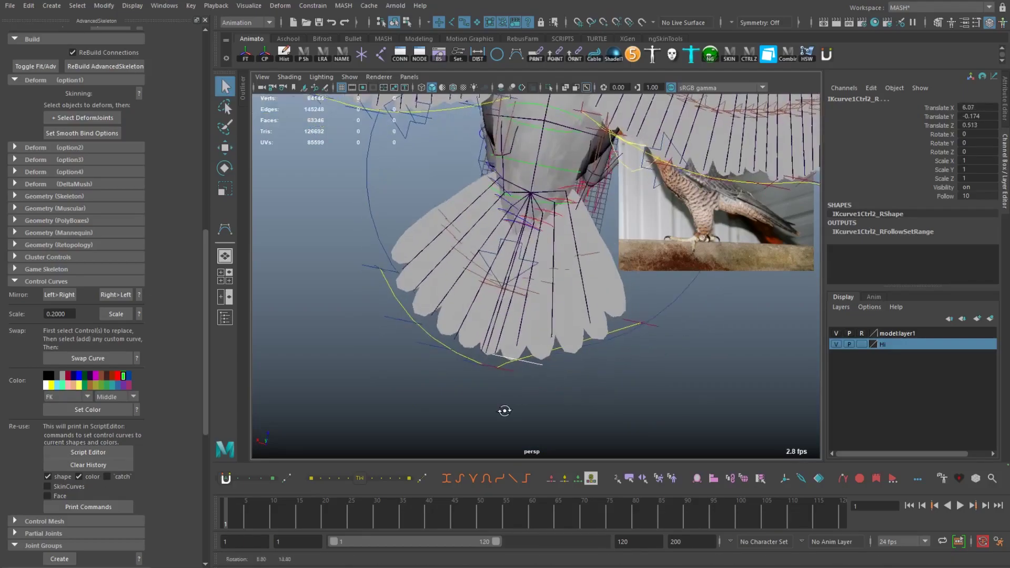
scroll(546, 363, "down", 5)
key("w")
left_click(531, 337)
left_click_drag(532, 337, 315, 350, "alt")
scroll(130, 368, "down", 5)
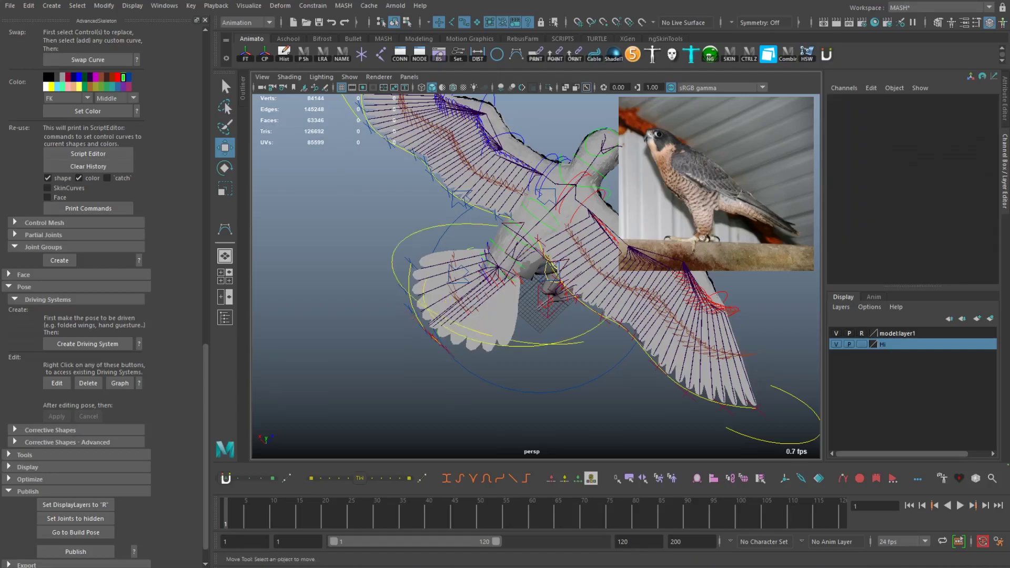
- Edit the CVs of the Tail_fold_CTRL_R curve and pull them up towards the right half of the tail
left_click(537, 235)
scroll(105, 263, "up", 3)
left_click_drag(433, 211, 504, 389, "alt")
left_click(479, 413)
key("q")
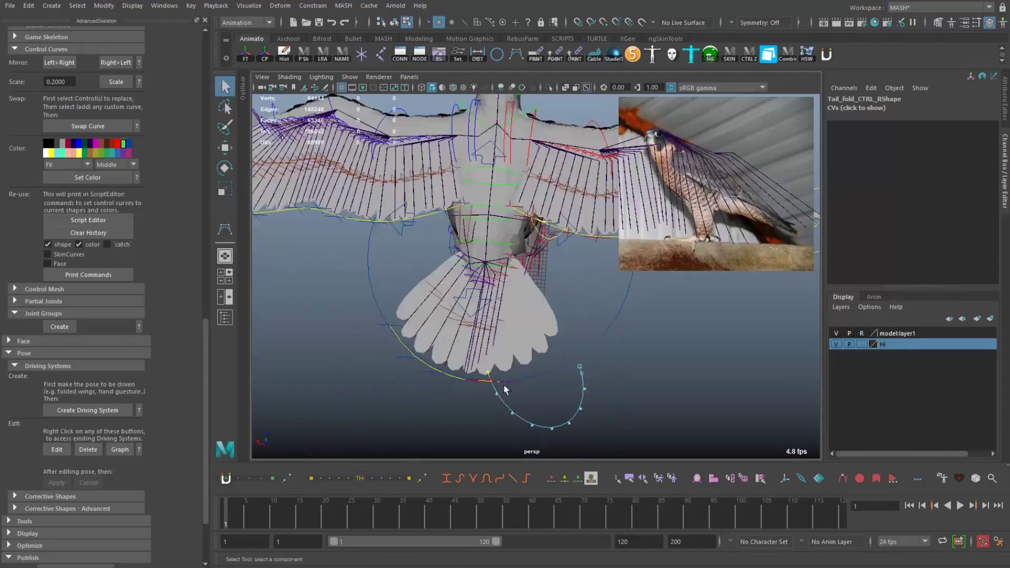
left_click_drag(528, 356, 525, 333)
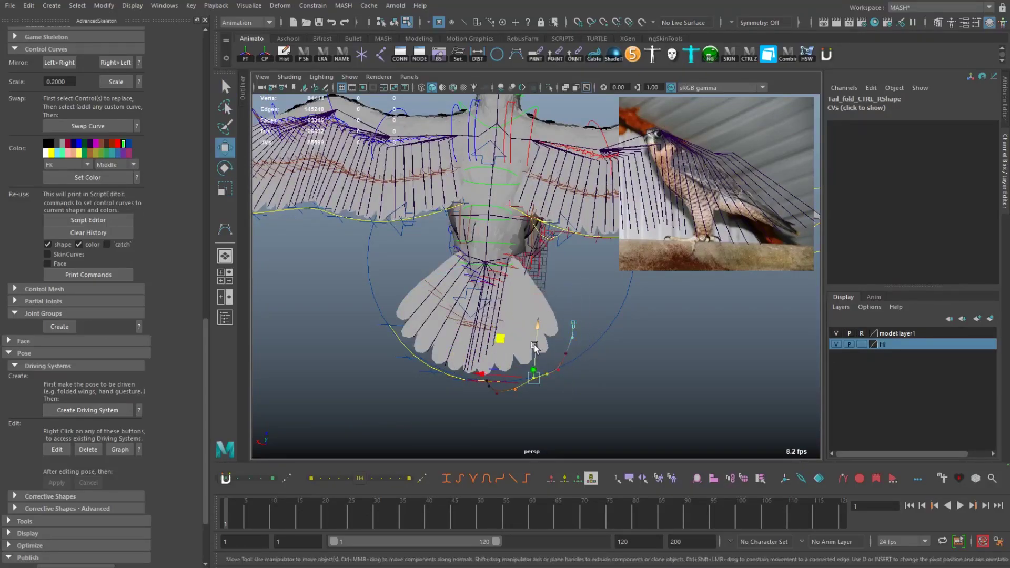
left_click(562, 375)
- Refine the Tail_fold_CTRL_R CVs into a smooth arc around the tail feather tips, and return to object mode
scroll(598, 374, "up", 6)
scroll(588, 339, "down", 5)
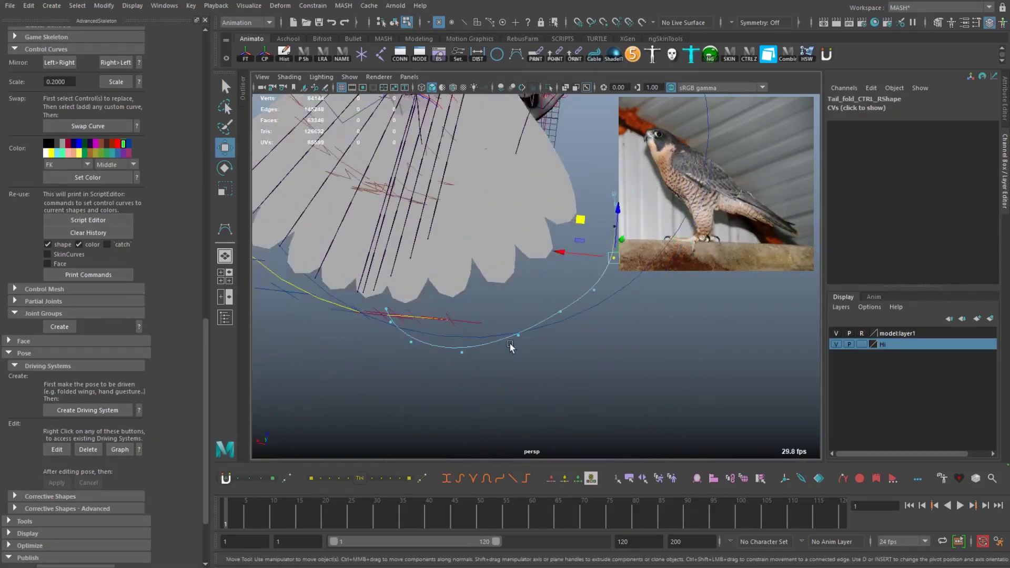
key("q")
key("q")
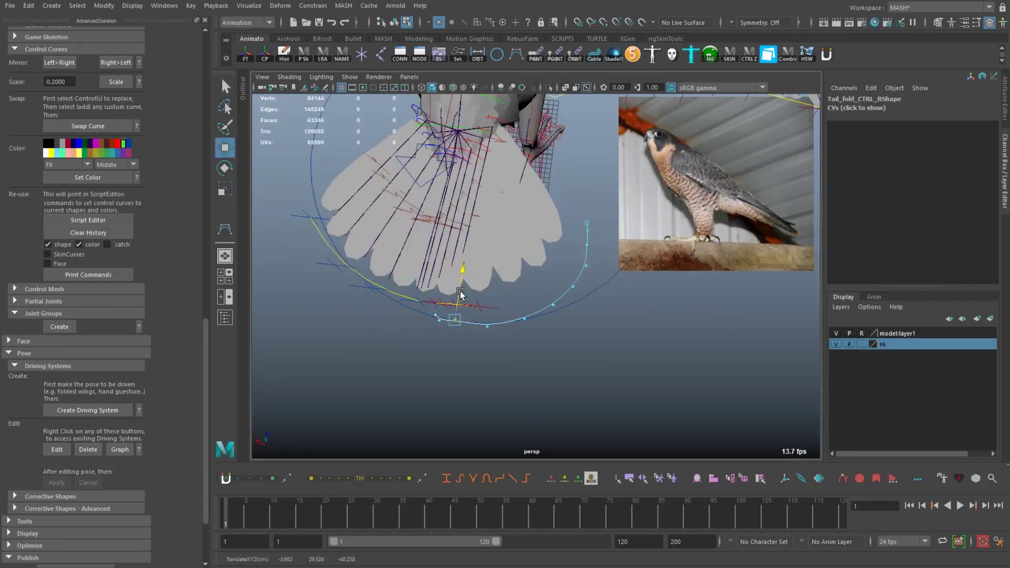
left_click_drag(440, 292, 479, 286, "alt")
key("F8")
- Set the tail fold control's fold attribute to 0 and select its channel
left_click_drag(459, 372, 894, 221, "alt")
double_click(974, 107)
type("0")
key("Return")
left_click(940, 107)
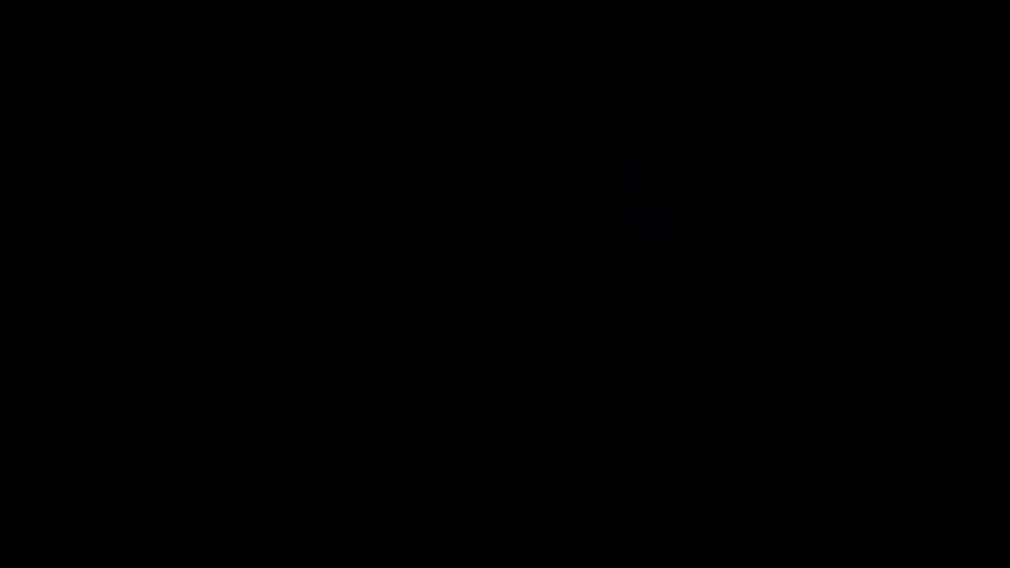